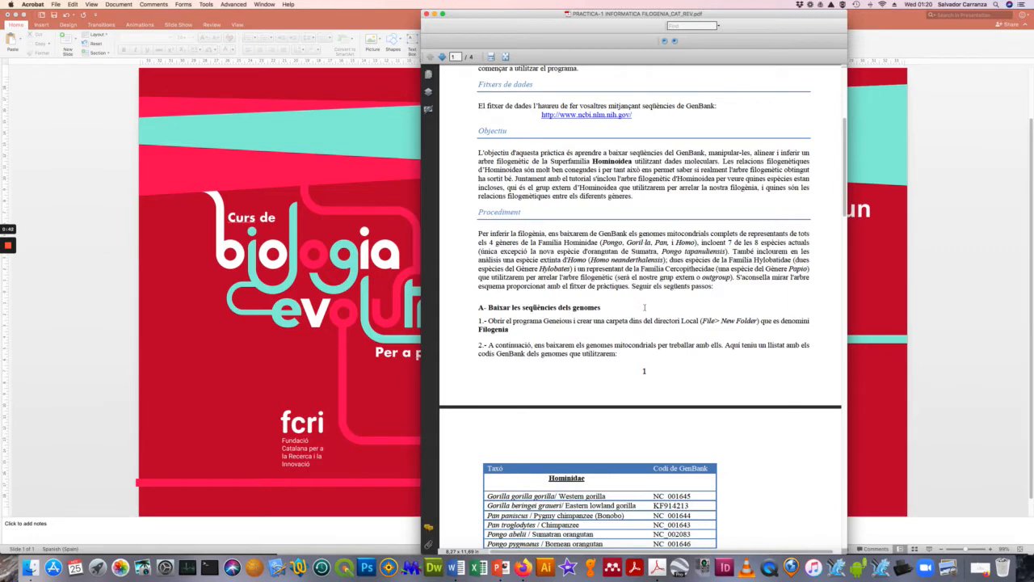
# - Look over the practical's PDF instructions and the Catarrhini cladogram in Figura_Catarrhini.pdf
pyautogui.click(428, 14)
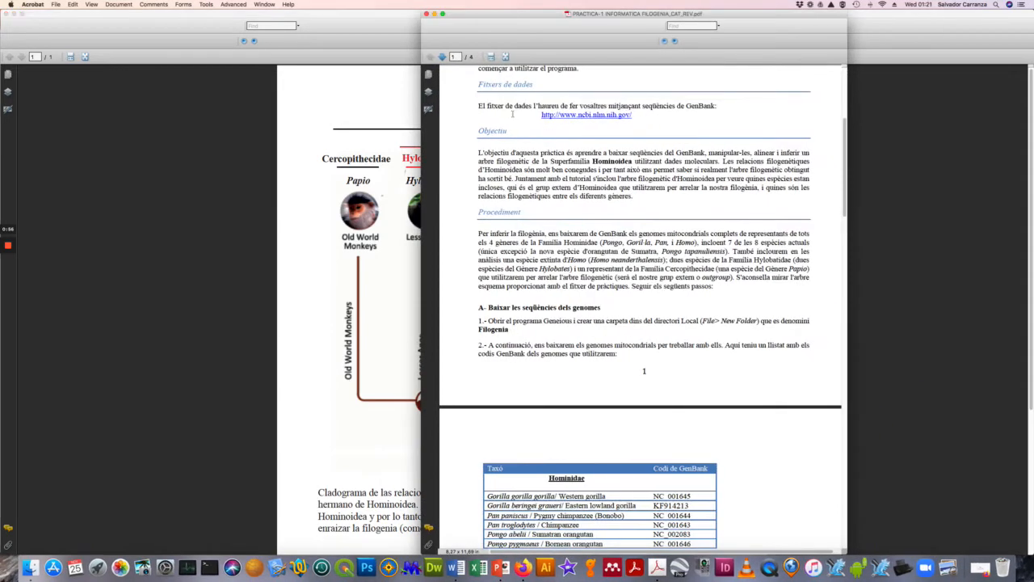
pyautogui.scroll(5, 512, 114)
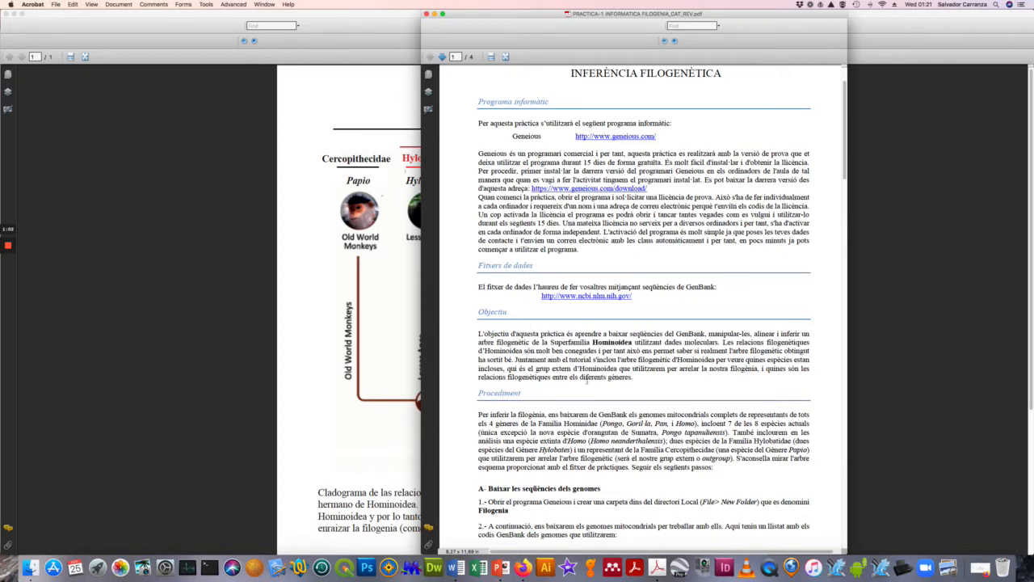
pyautogui.click(364, 313)
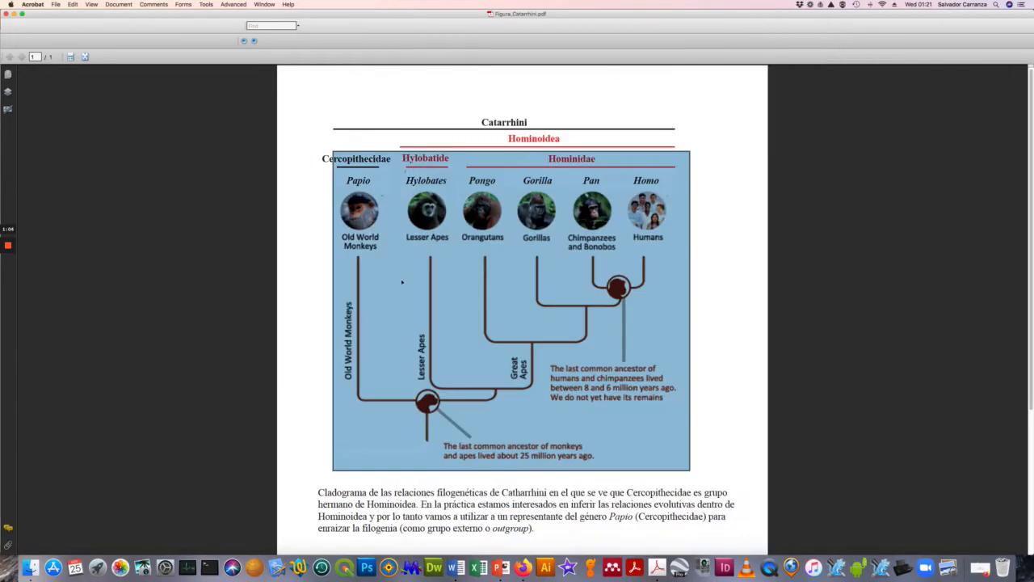
pyautogui.click(770, 168)
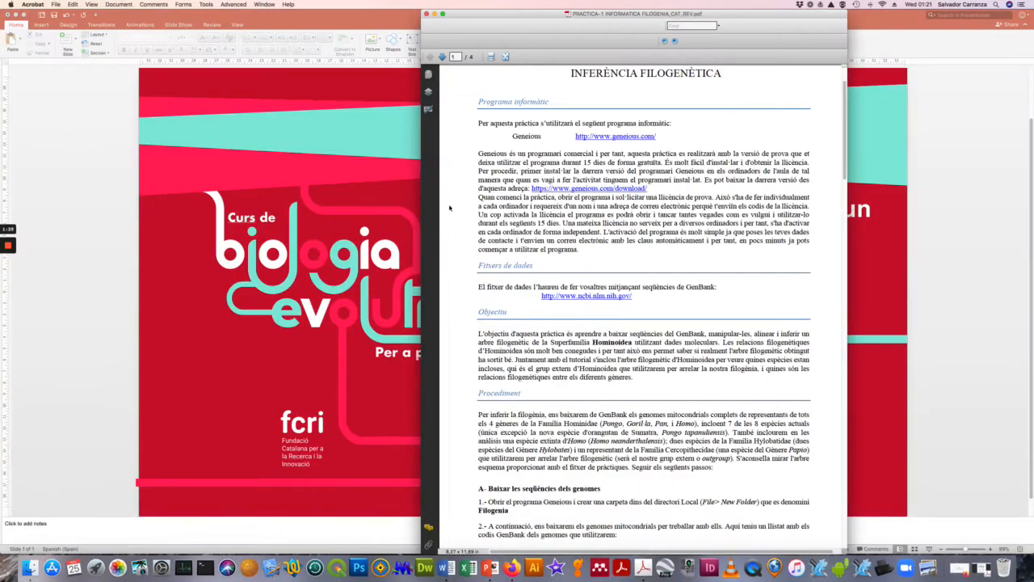
# - Minimize the opening presentation and the practical PDF, and launch Geneious Prime
pyautogui.click(373, 201)
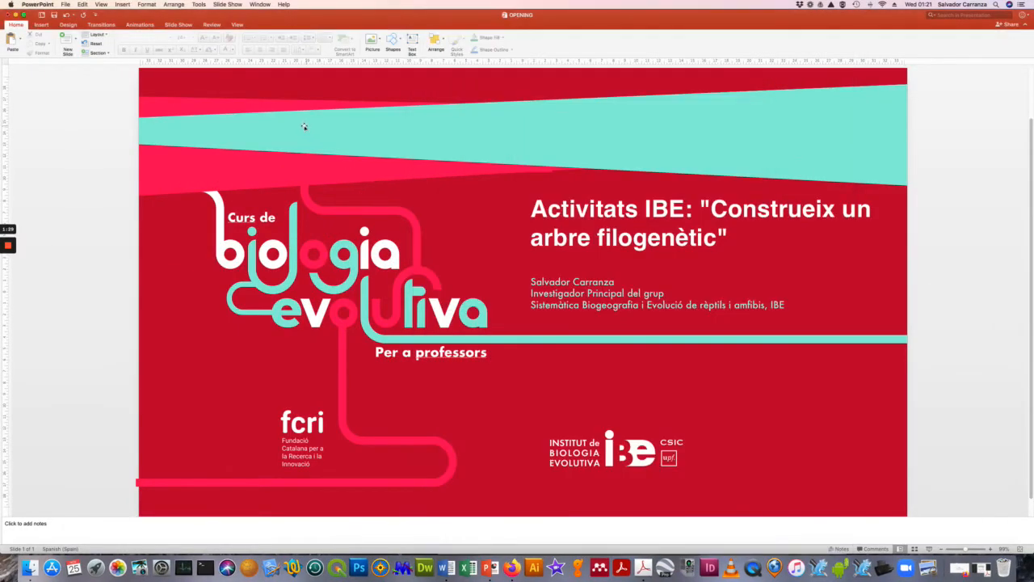
pyautogui.click(12, 14)
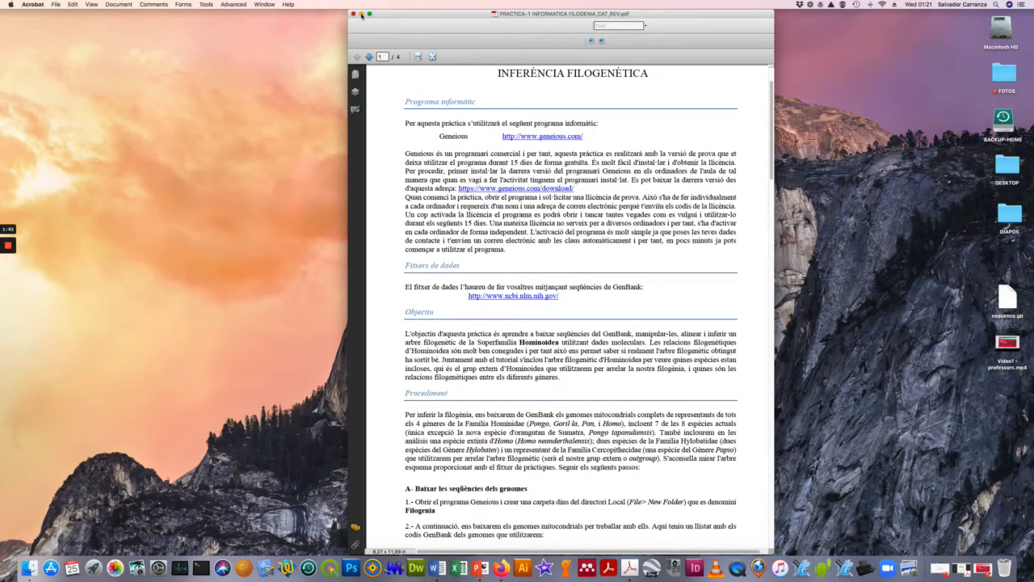
pyautogui.click(362, 16)
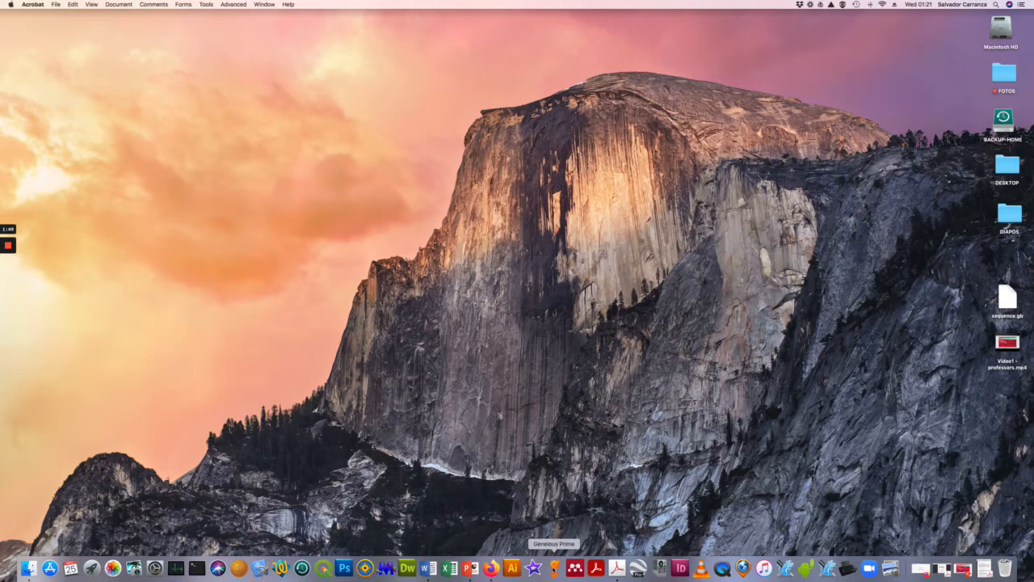
pyautogui.click(554, 568)
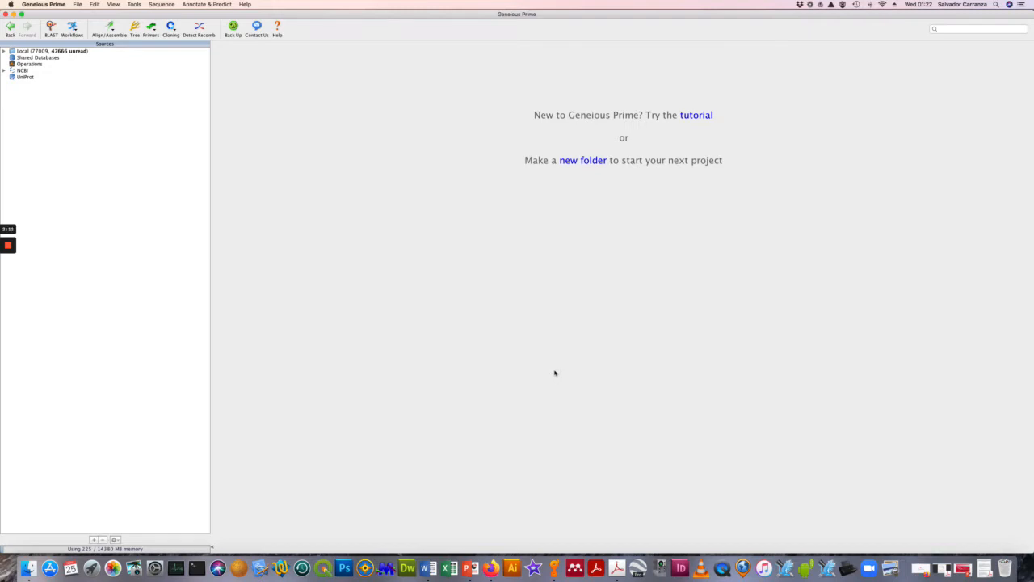
# - Create a new folder named Filogenia in the Local directory and select it
pyautogui.click(22, 52)
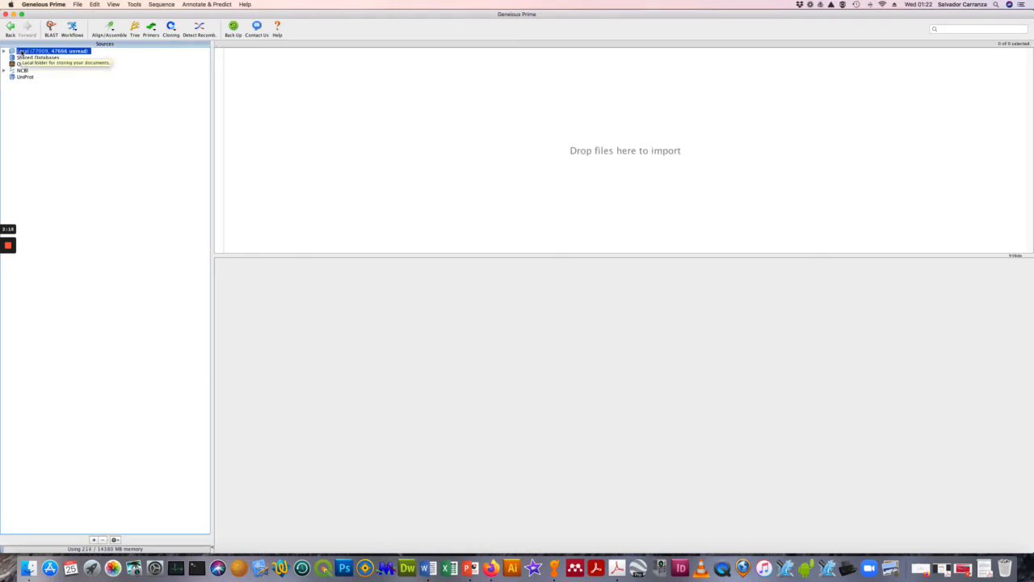
pyautogui.click(78, 4)
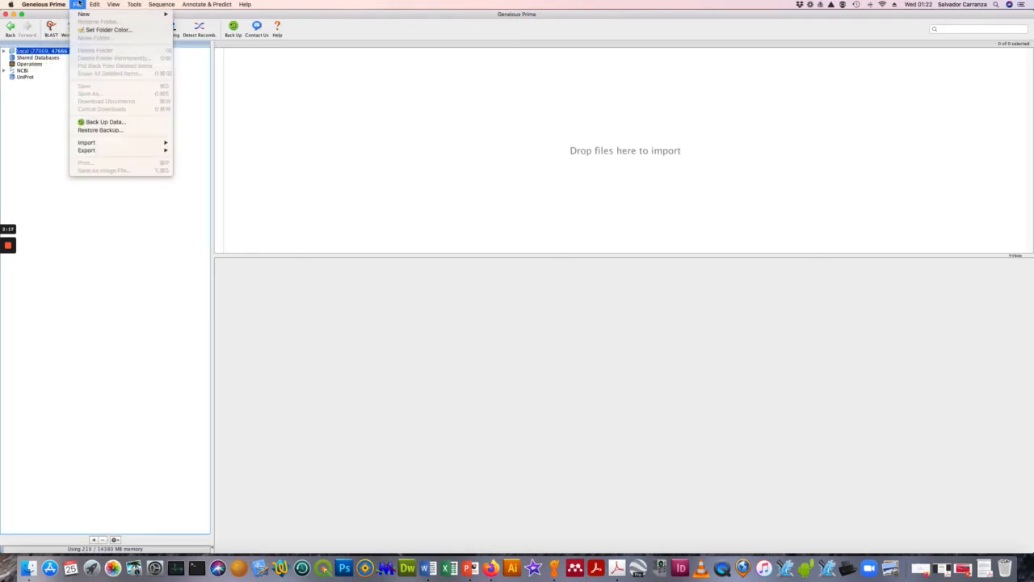
pyautogui.moveTo(83, 13)
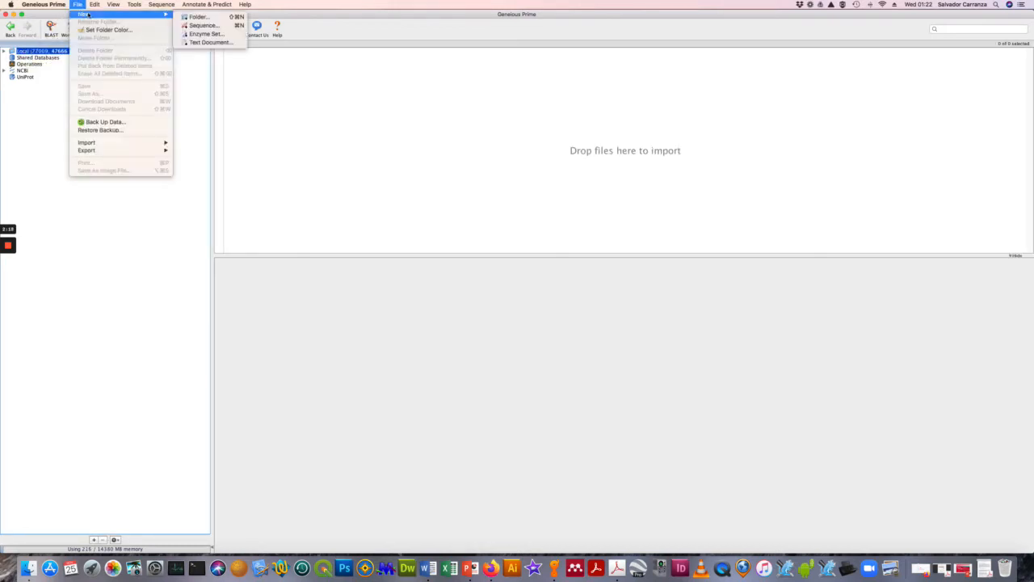
pyautogui.click(194, 17)
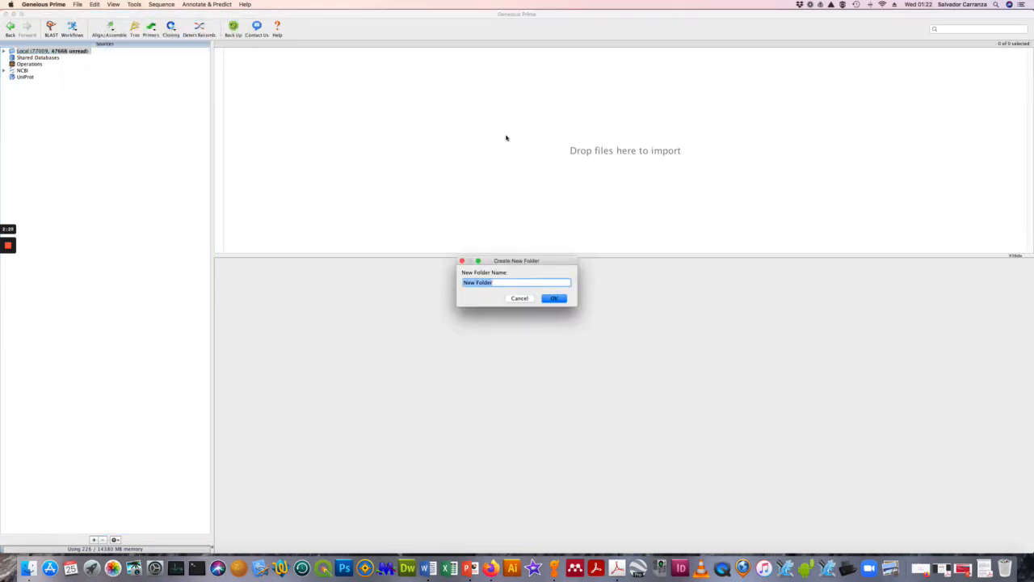
pyautogui.write('Filogenia')
pyautogui.click(562, 300)
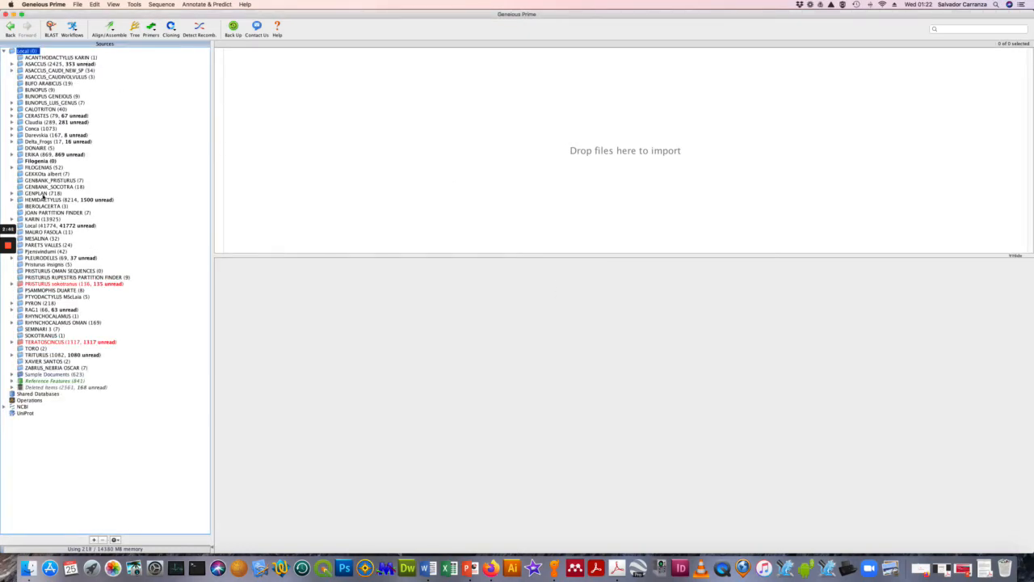
pyautogui.click(40, 161)
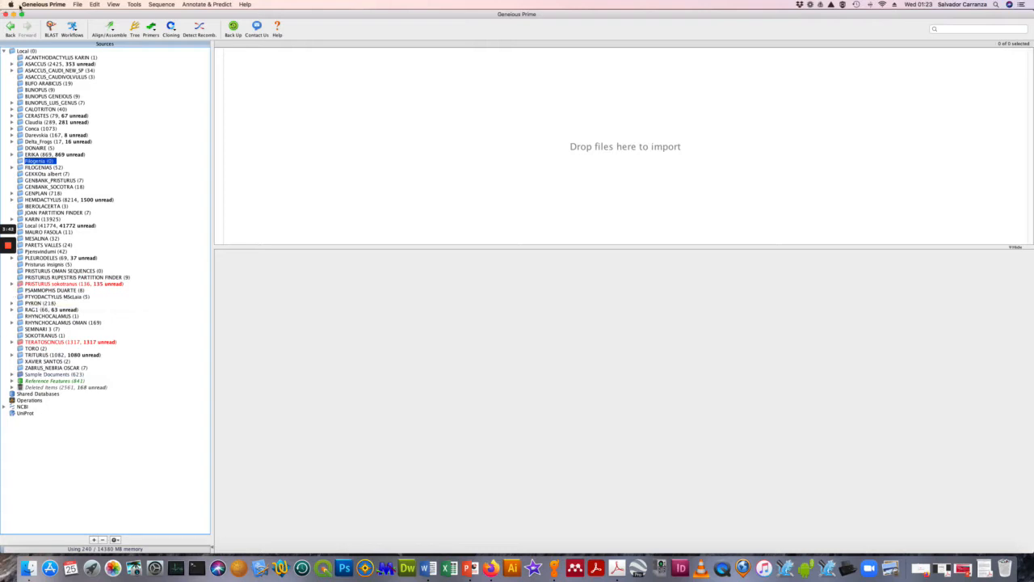
# - Switch to Firefox and open the NCBI website through the link on page 2 of the practical PDF, allowing the connection
pyautogui.click(14, 14)
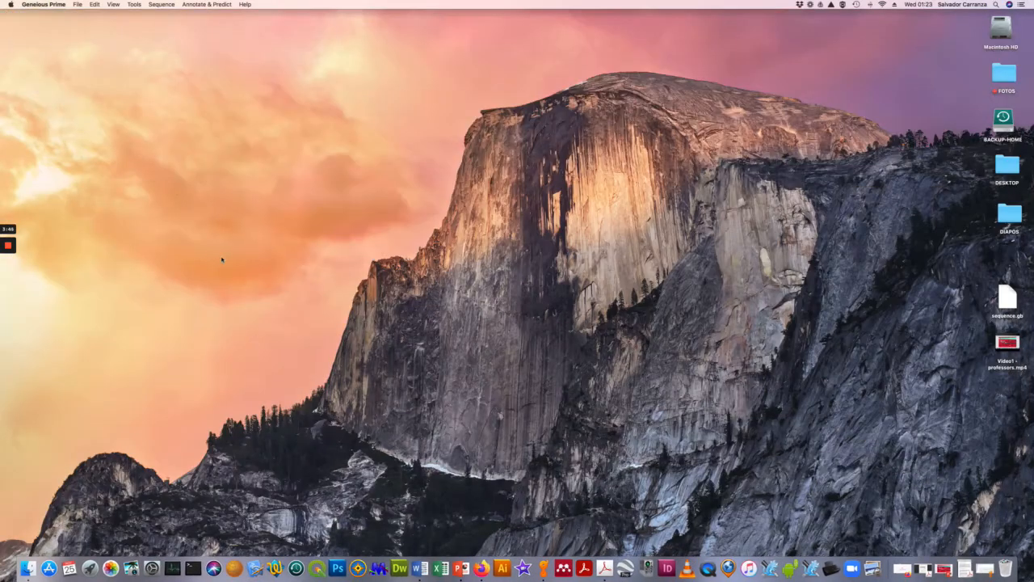
pyautogui.click(482, 568)
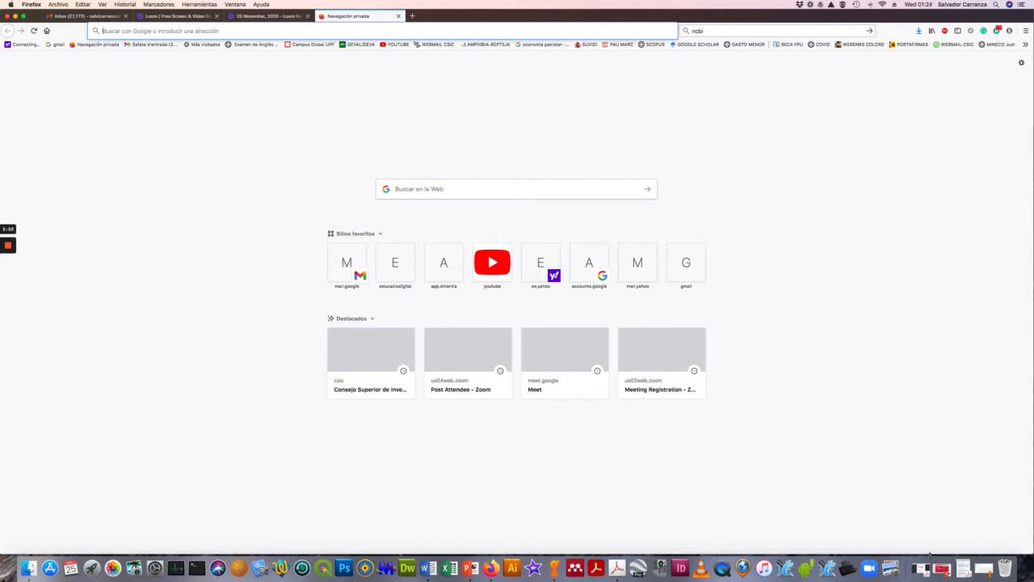
pyautogui.click(964, 570)
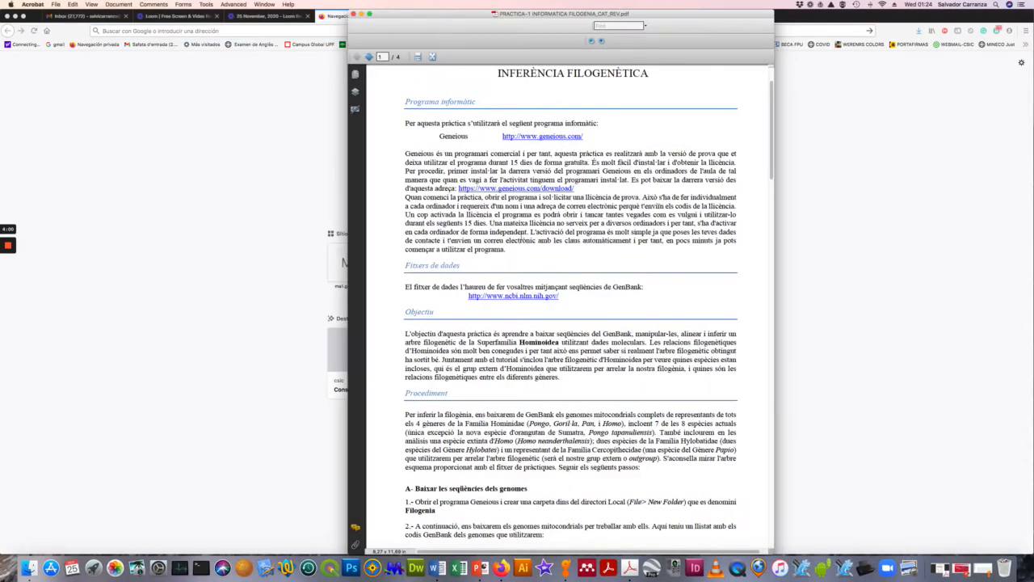
pyautogui.scroll(-5, 511, 263)
pyautogui.scroll(-5, 510, 263)
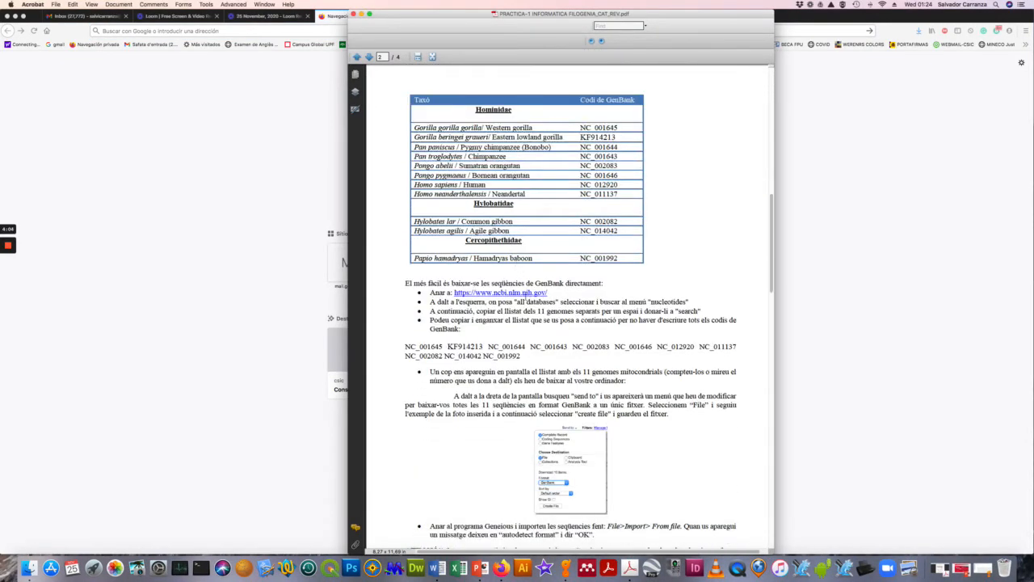
pyautogui.click(525, 295)
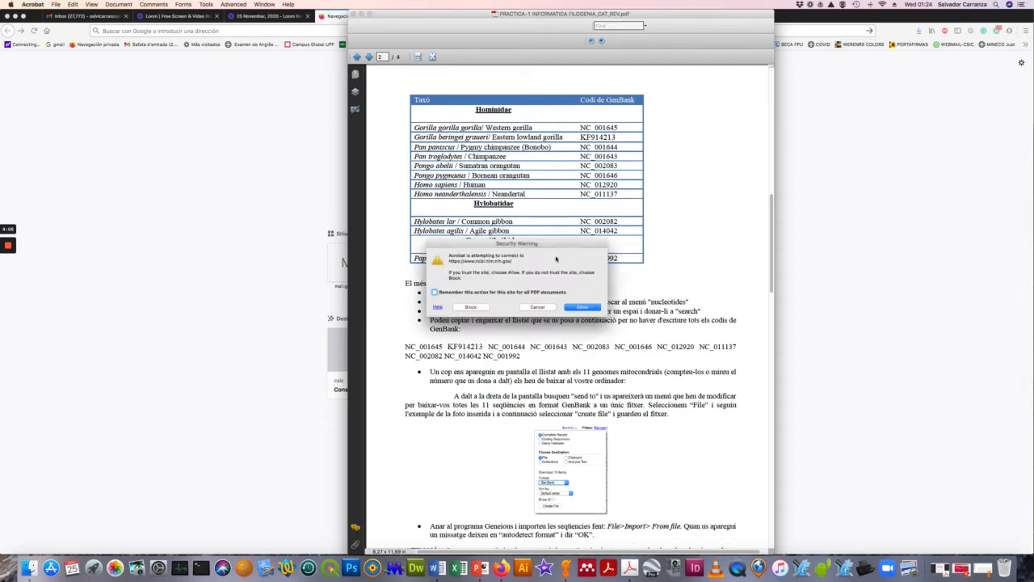
pyautogui.click(582, 307)
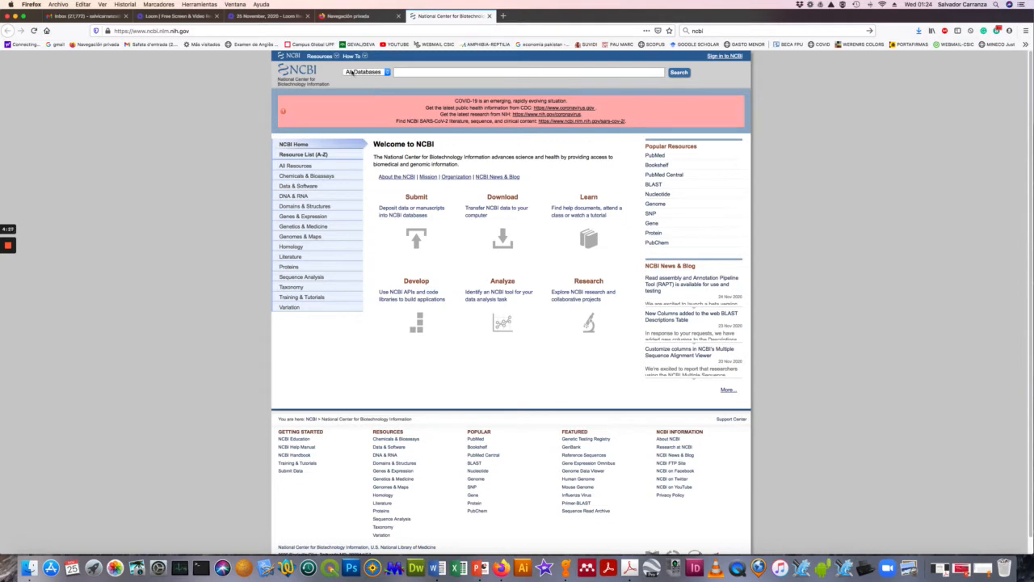
# - Set the NCBI search database to Nucleotide
pyautogui.click(352, 73)
pyautogui.click(352, 72)
pyautogui.click(354, 73)
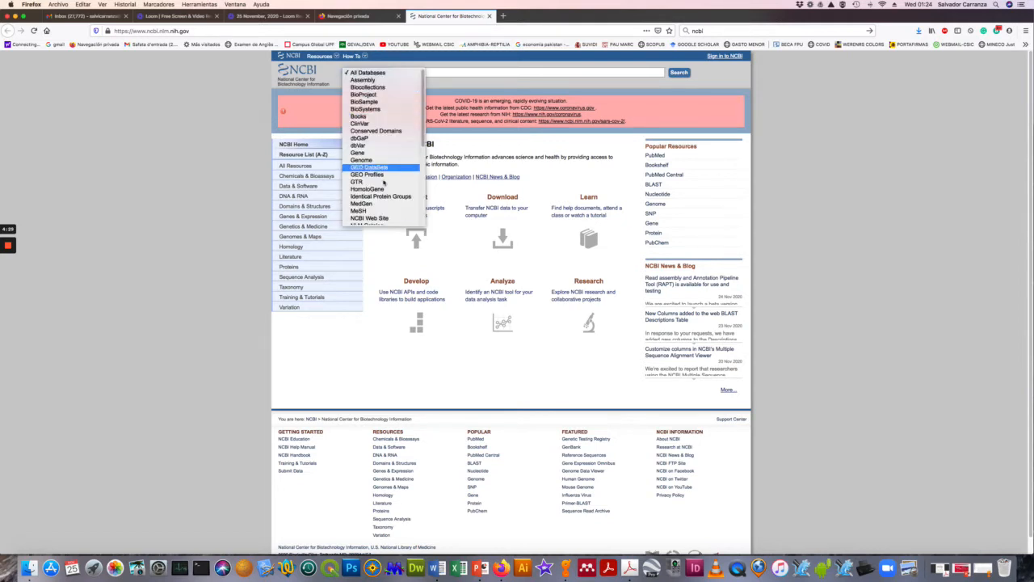
pyautogui.scroll(-1, 394, 225)
pyautogui.scroll(-5, 394, 226)
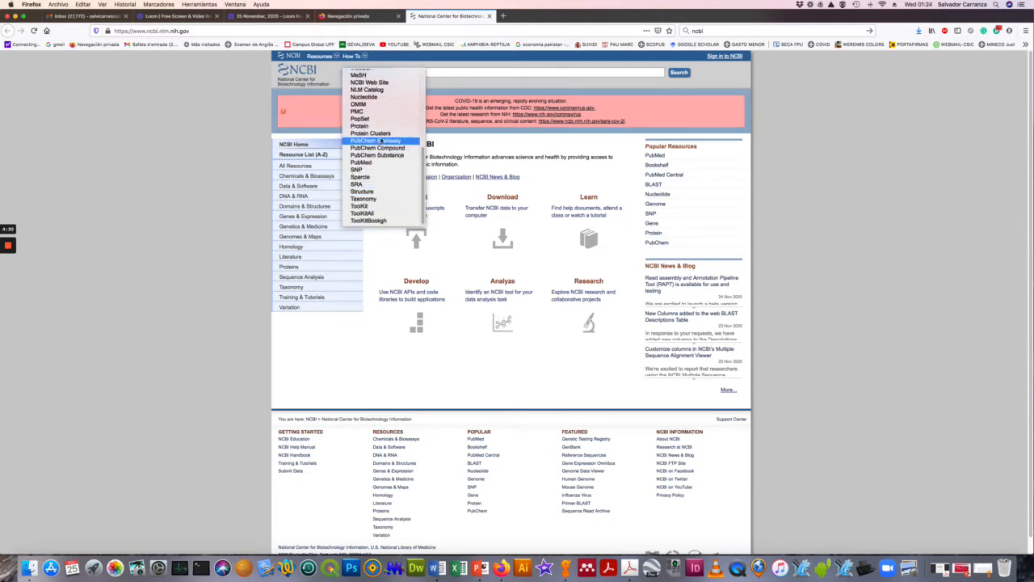
pyautogui.click(385, 97)
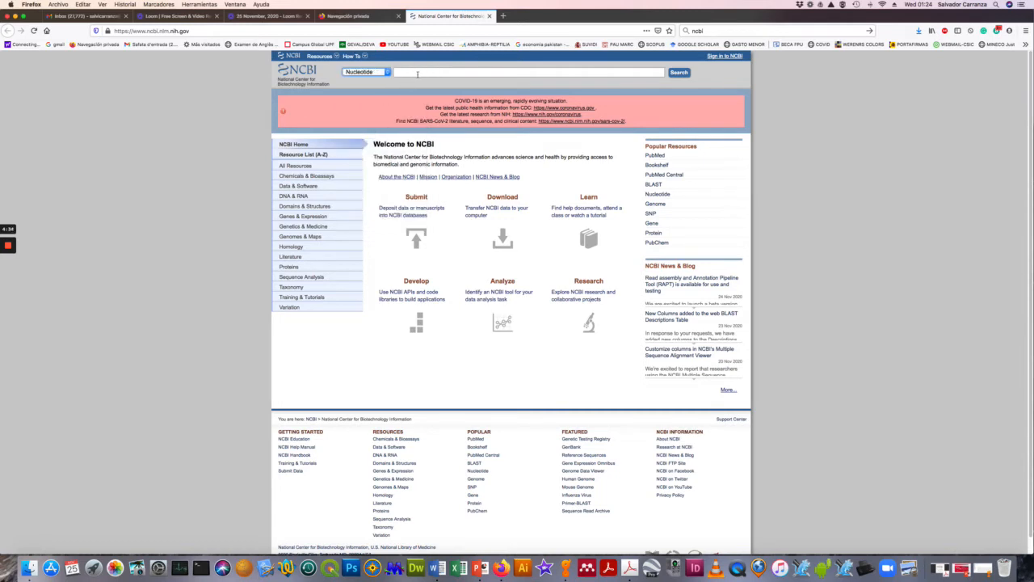
# - Copy the full list of GenBank codes, NC_001645 through NC_001992, from the practical PDF and search the Nucleotide database for them
pyautogui.click(421, 74)
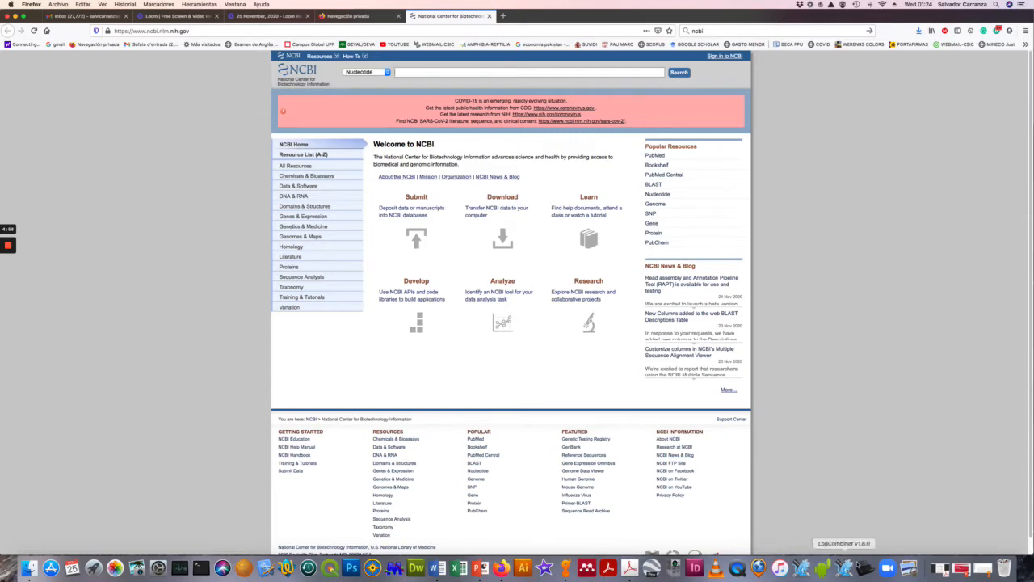
pyautogui.click(629, 568)
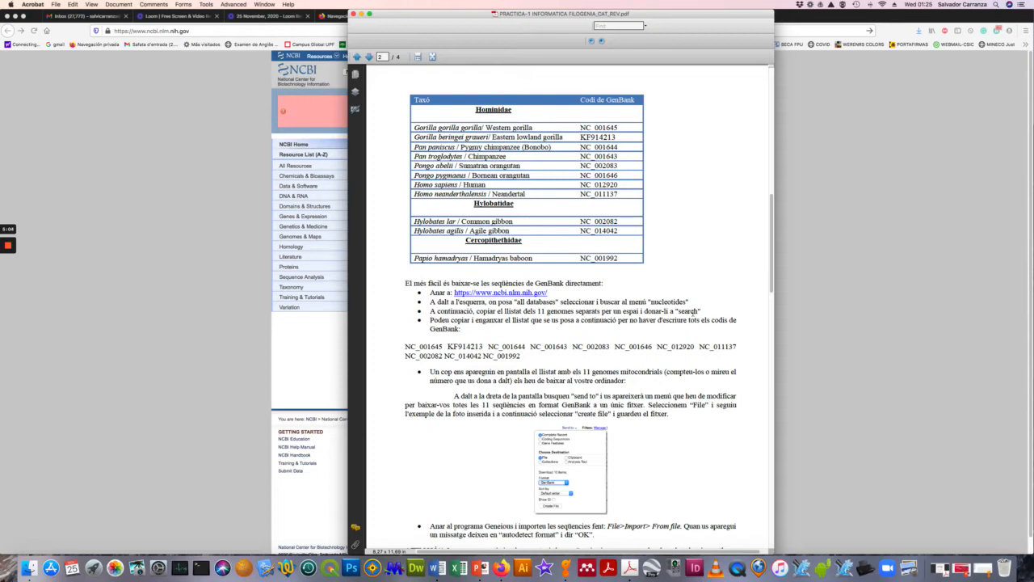
pyautogui.click(106, 149)
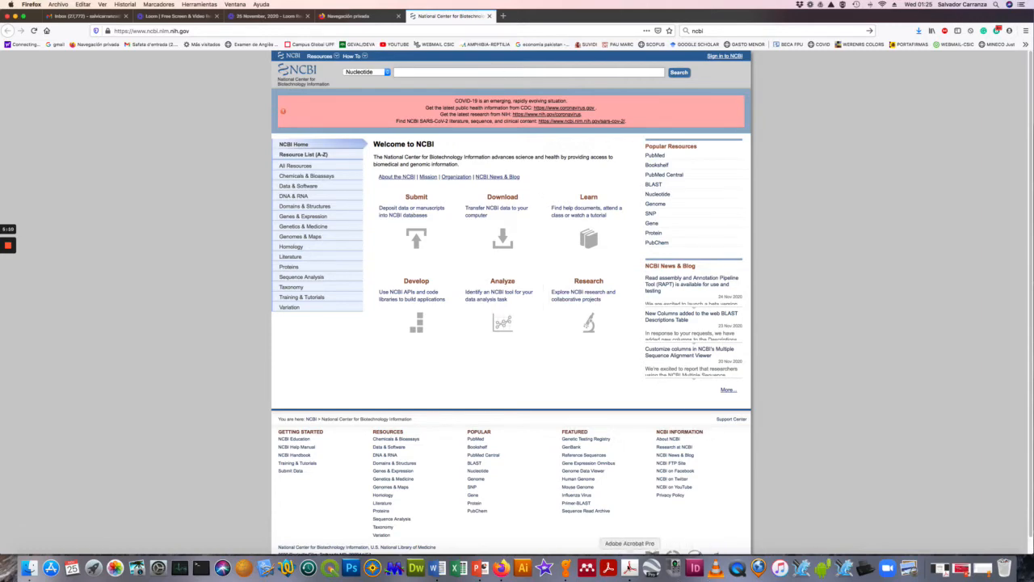
pyautogui.click(630, 568)
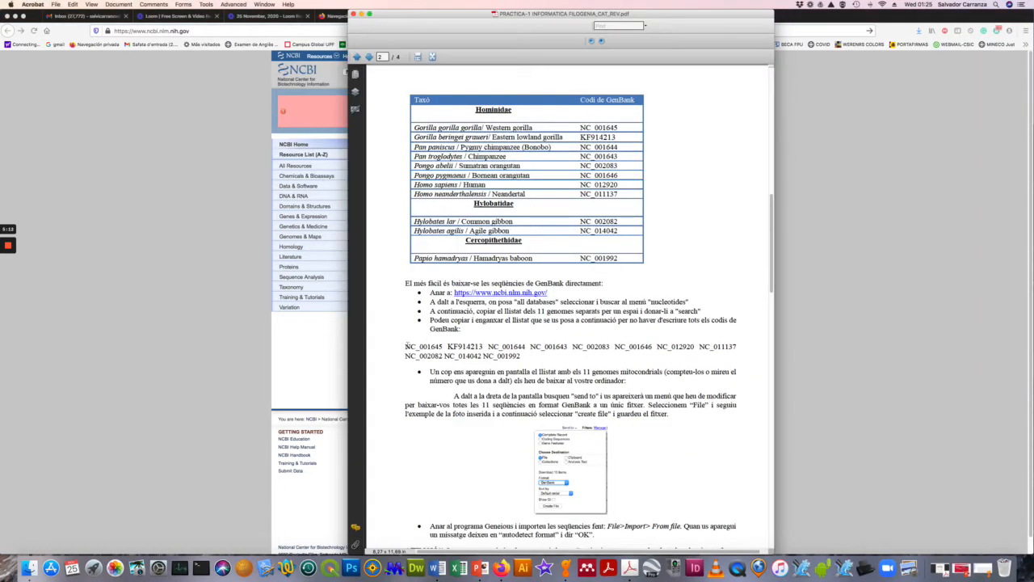
pyautogui.moveTo(407, 346); pyautogui.dragTo(520, 356)
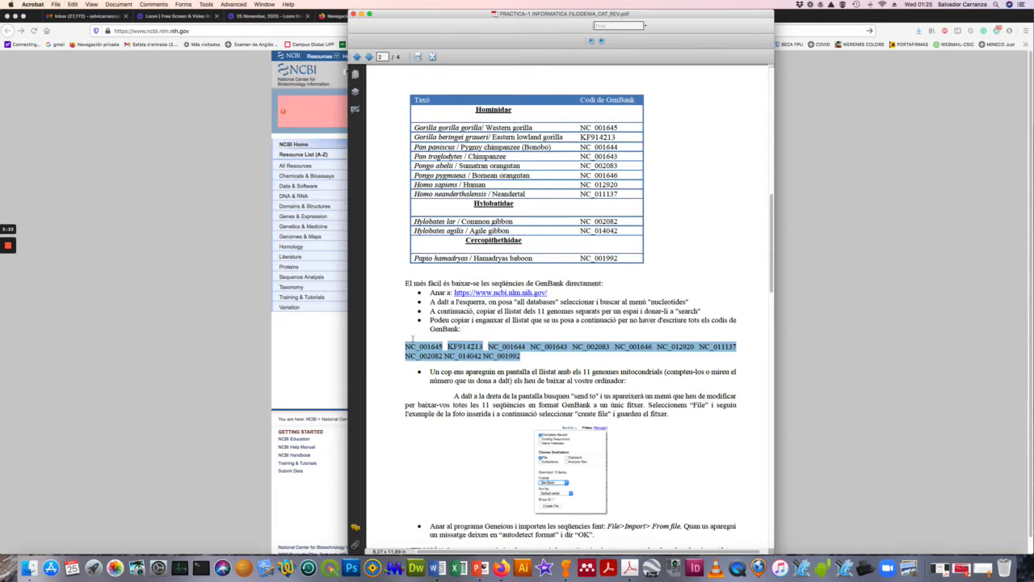
pyautogui.click(208, 273)
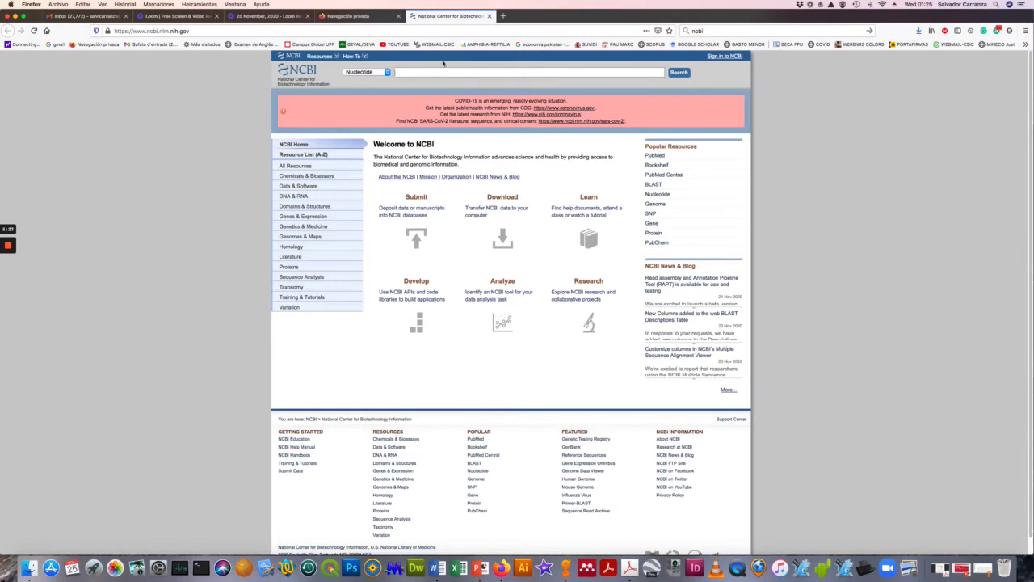
pyautogui.press('super+v')
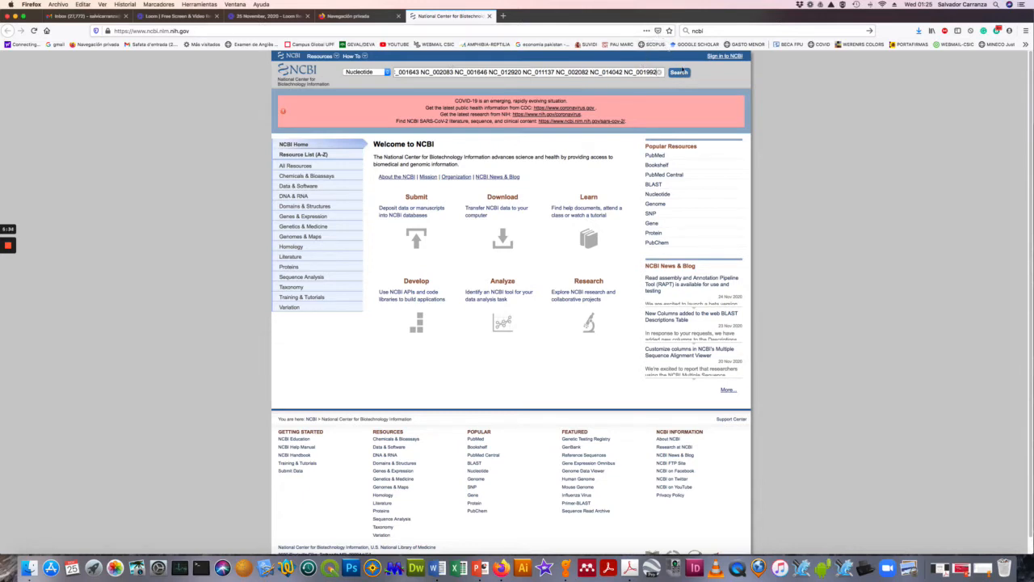
pyautogui.click(684, 72)
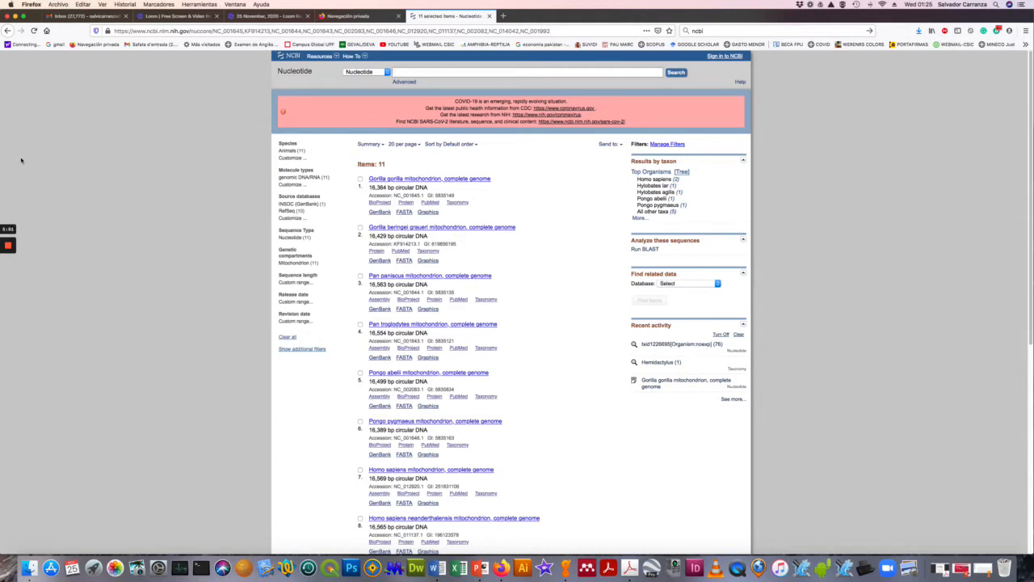
# - Review the item count and the listed mitochondrial genomes in the search results
pyautogui.scroll(-1, 412, 211)
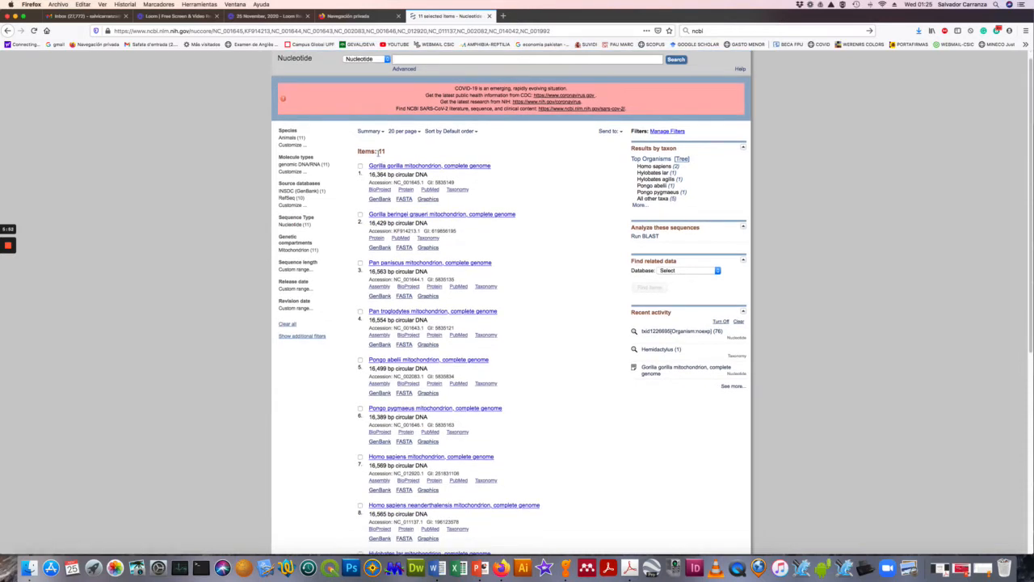
pyautogui.doubleClick(383, 151)
pyautogui.scroll(-5, 412, 201)
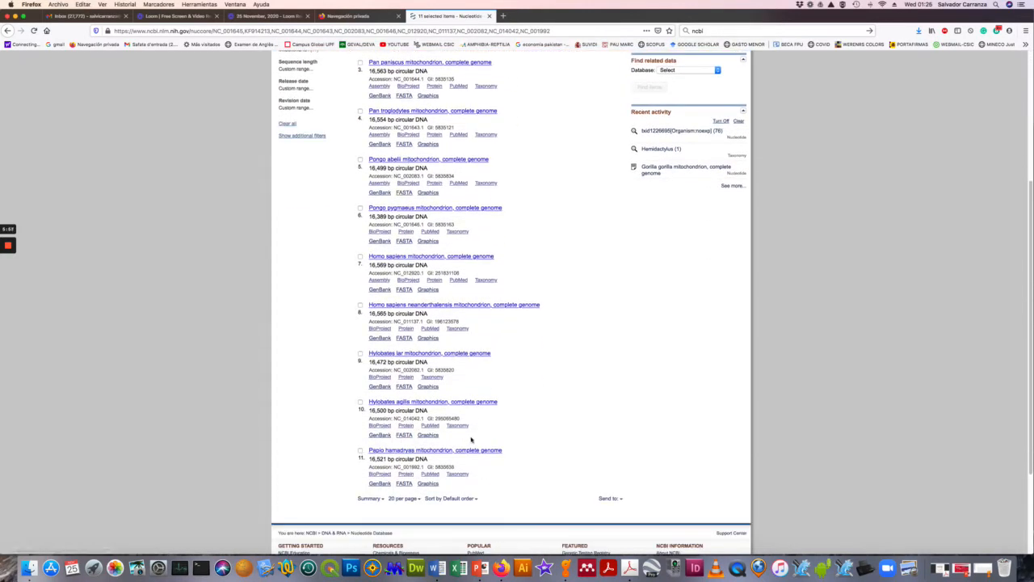
pyautogui.scroll(4, 497, 437)
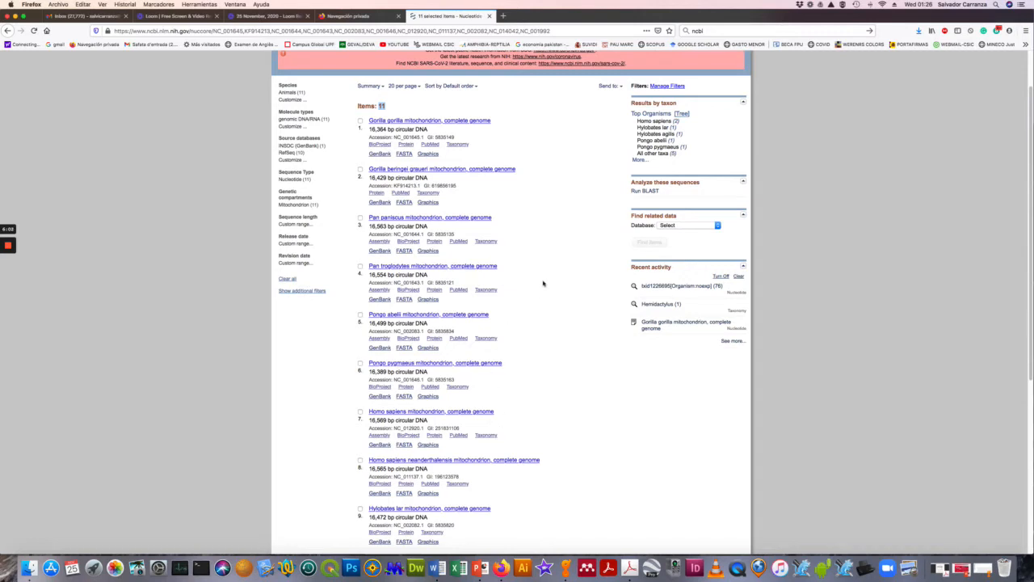
pyautogui.scroll(-2, 544, 285)
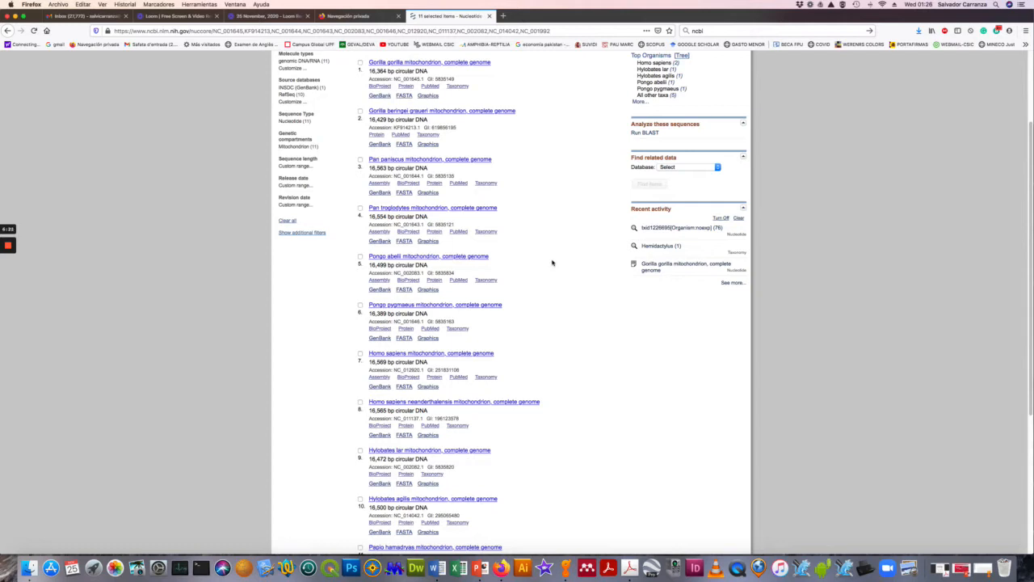
# - Open the send options for the 11 complete nucleotide records and choose File as the destination
pyautogui.scroll(3, 552, 263)
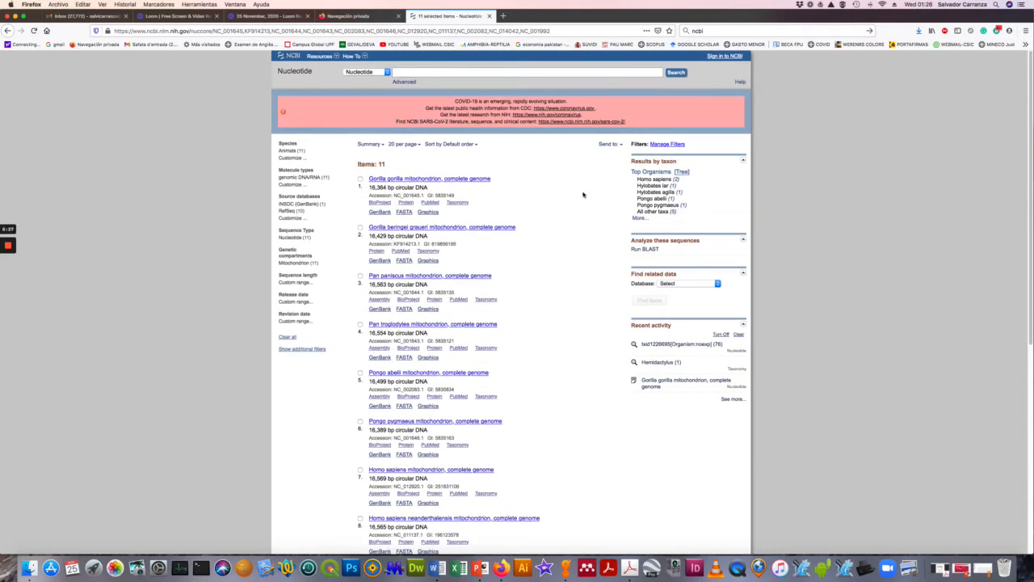
pyautogui.click(604, 146)
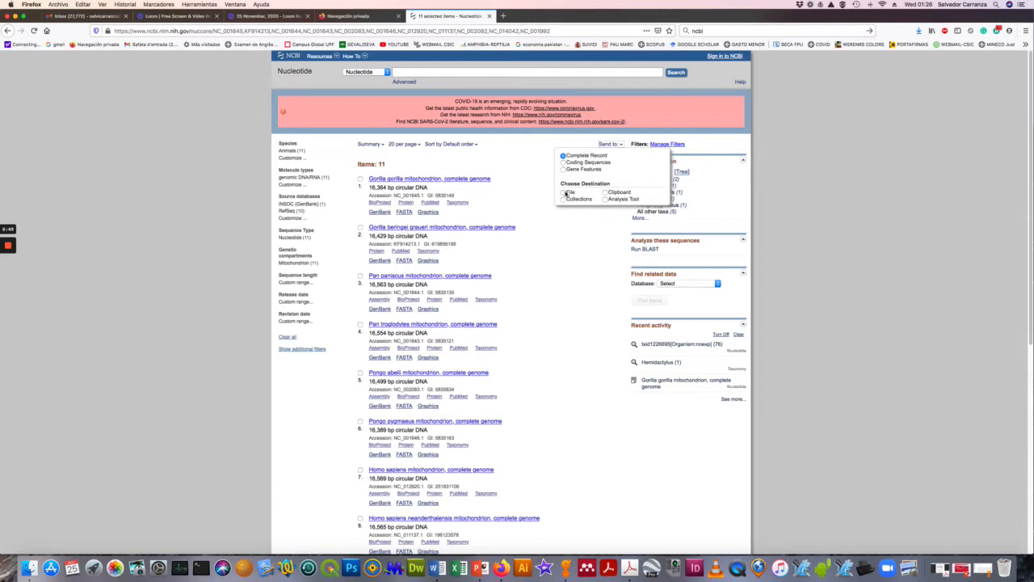
pyautogui.click(565, 194)
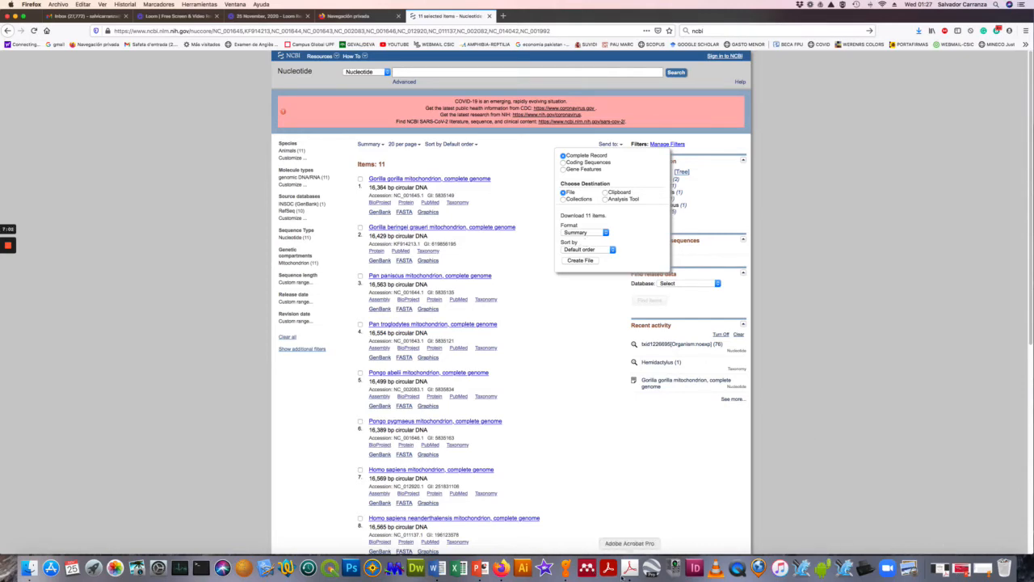
# - Check the example download settings in the practical PDF and minimize the document
pyautogui.click(629, 568)
pyautogui.scroll(-5, 563, 370)
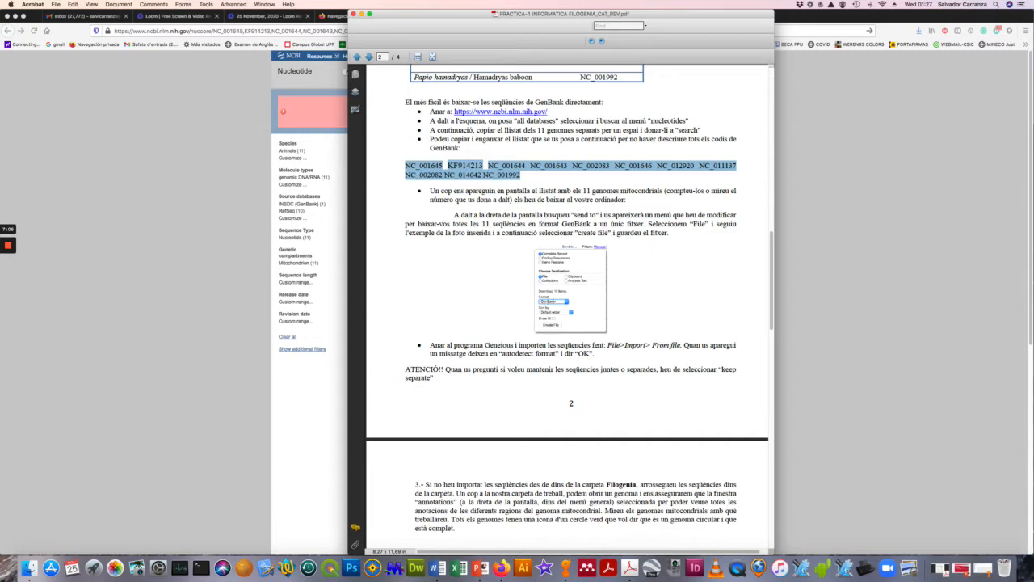
pyautogui.click(362, 14)
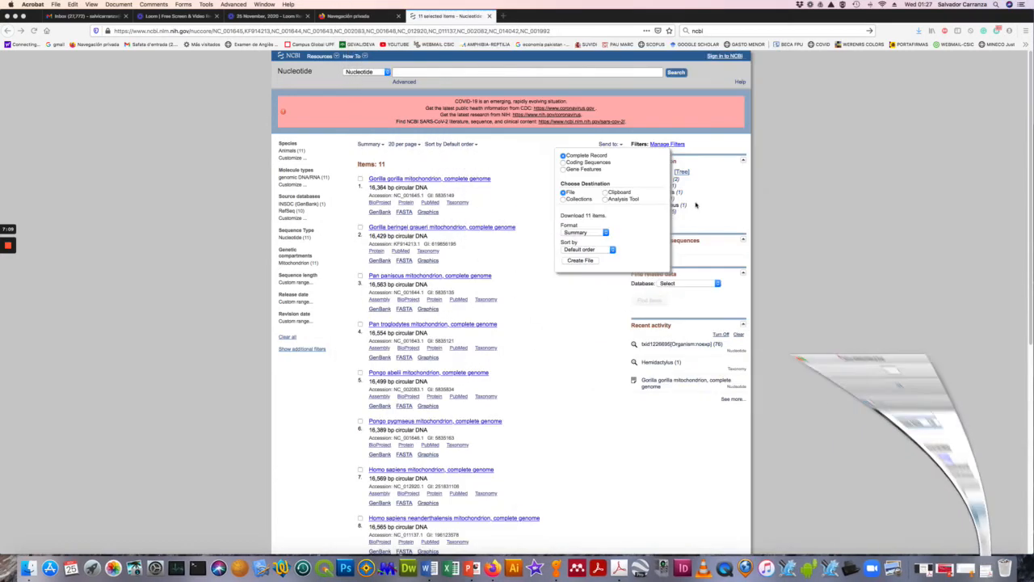
# - Set the download format to GenBank, create the file and accept saving it
pyautogui.click(588, 233)
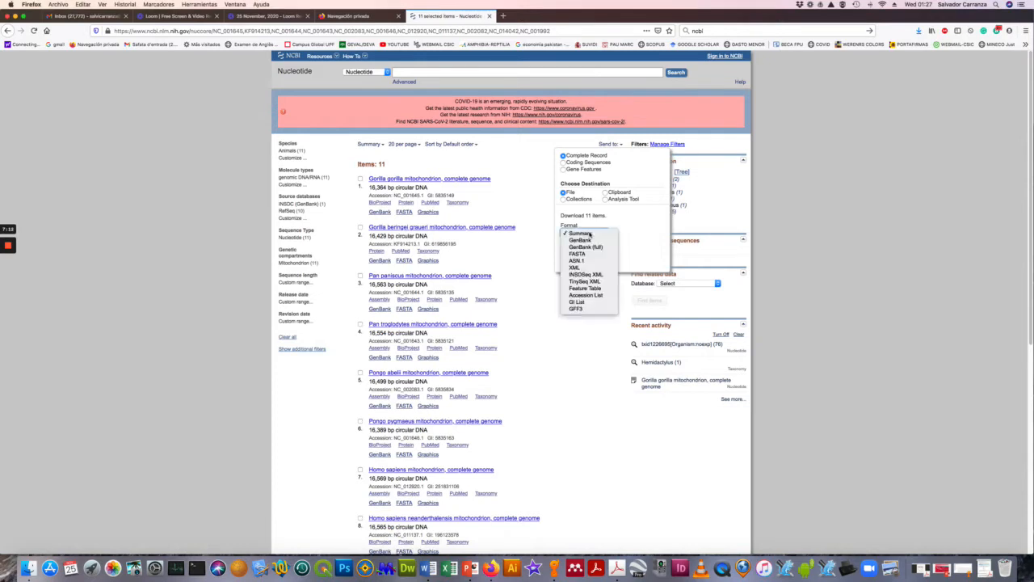
pyautogui.click(593, 240)
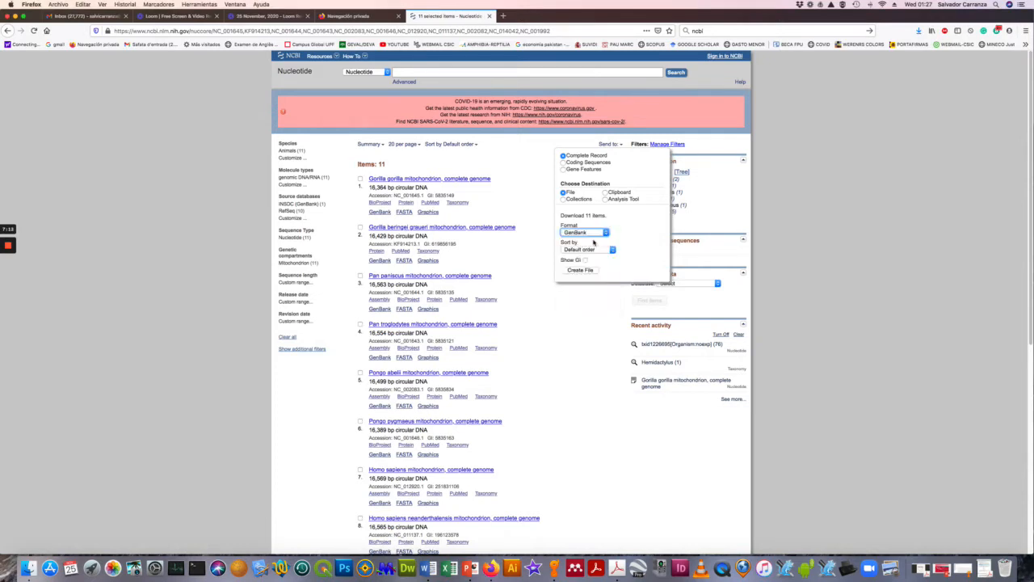
pyautogui.click(581, 270)
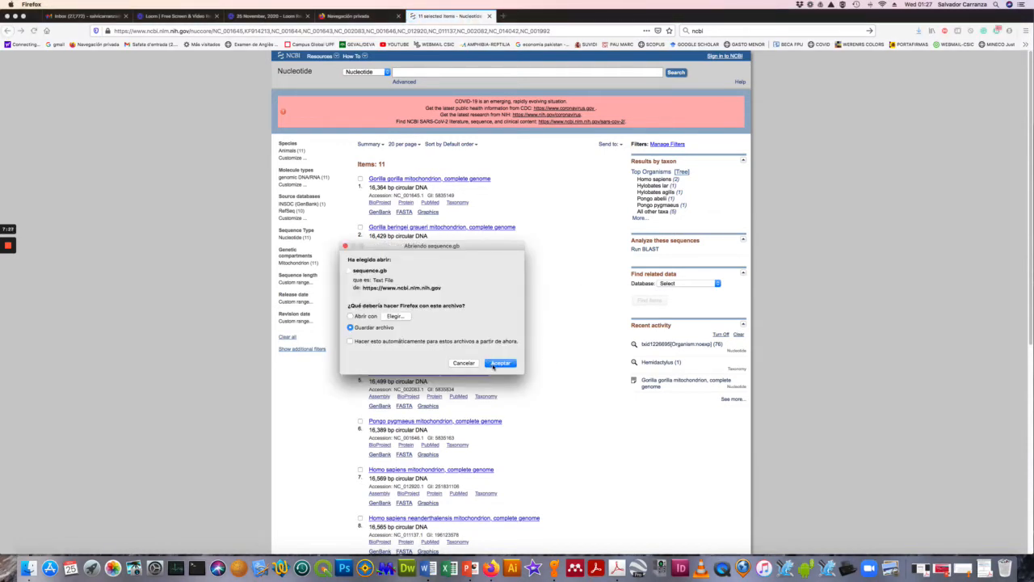
pyautogui.click(498, 363)
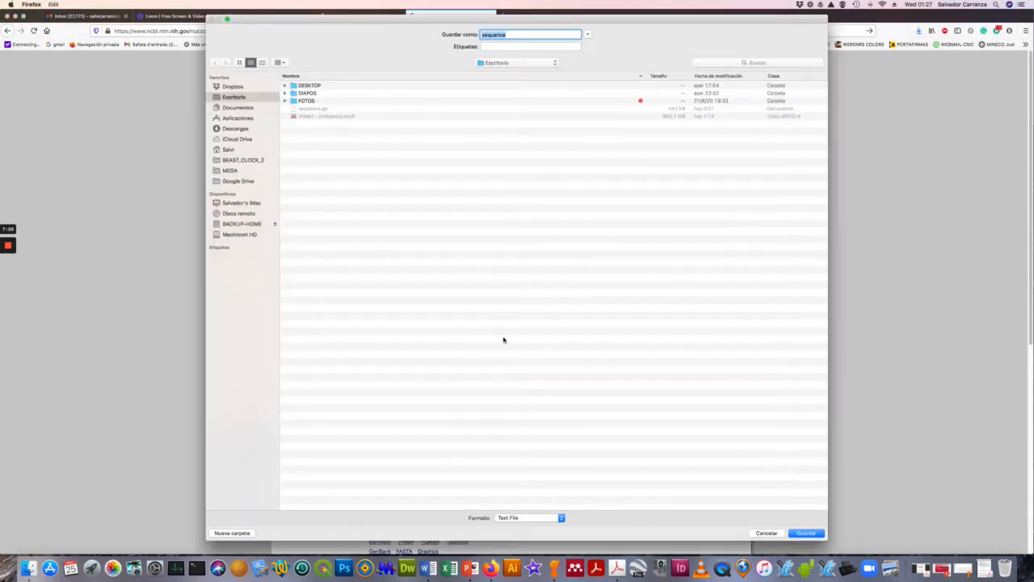
# - Save the downloaded GenBank file to the desktop under the name sequence2
pyautogui.click(509, 34)
pyautogui.write('2')
pyautogui.click(244, 110)
pyautogui.click(235, 99)
pyautogui.click(806, 533)
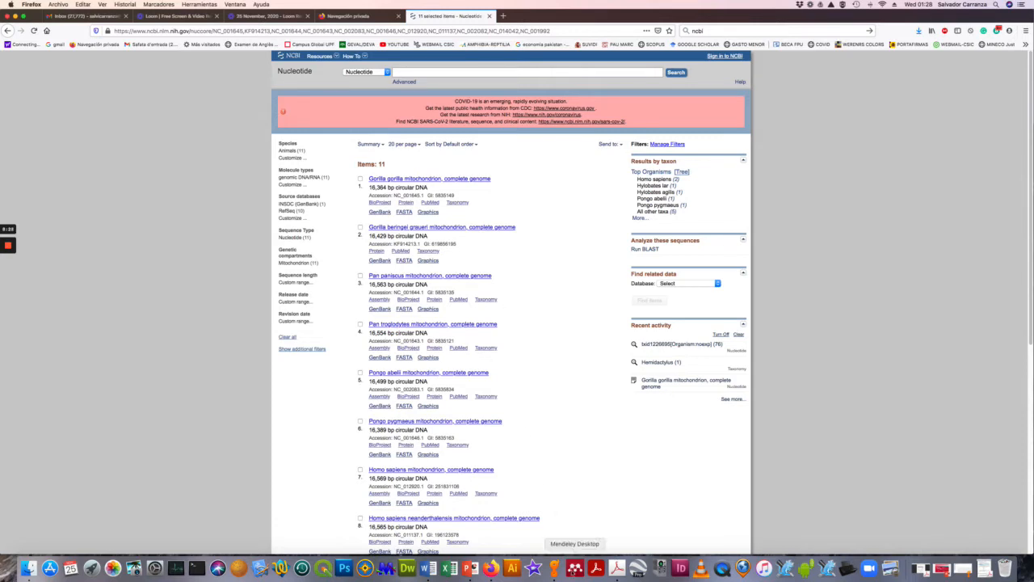
# - Switch to Geneious Prime and start importing a file into the Filogenia folder with Auto Detect Format
pyautogui.click(553, 568)
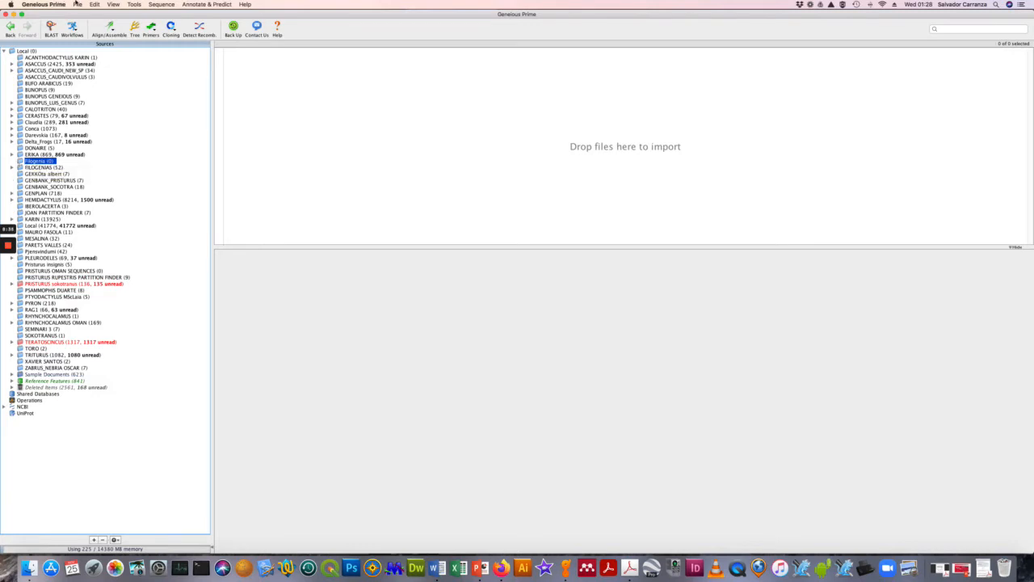
pyautogui.click(77, 4)
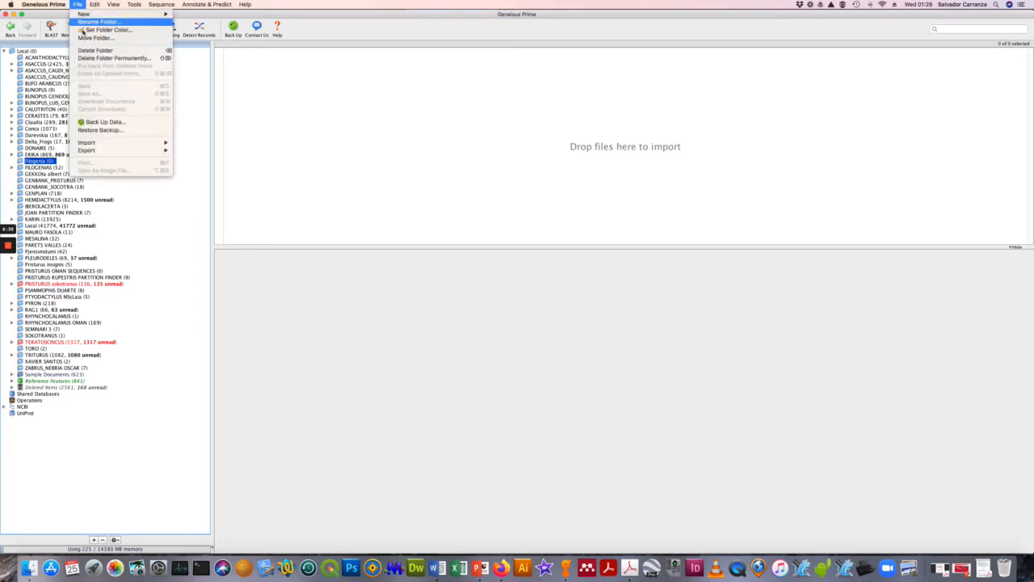
pyautogui.moveTo(118, 144)
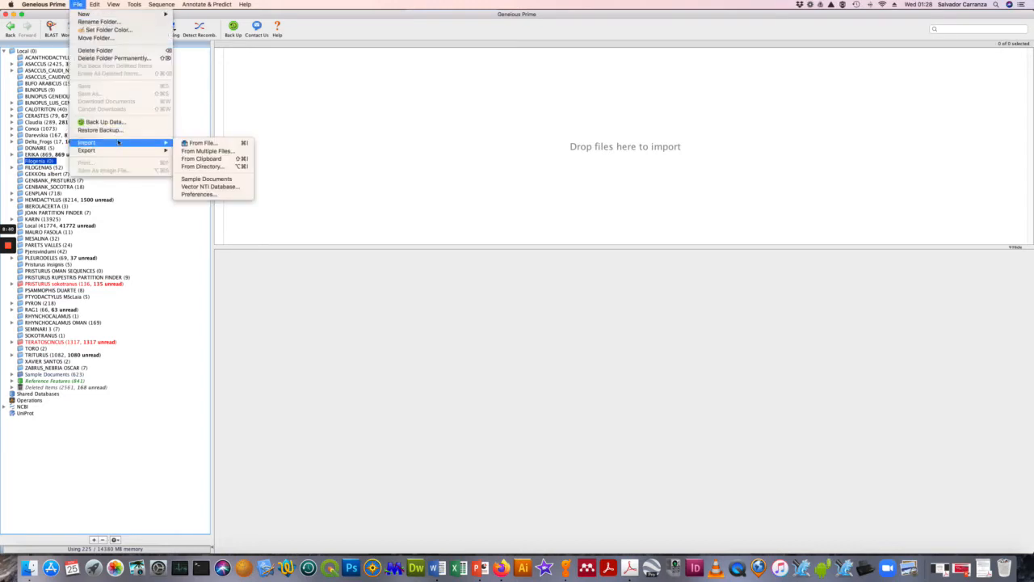
pyautogui.click(186, 143)
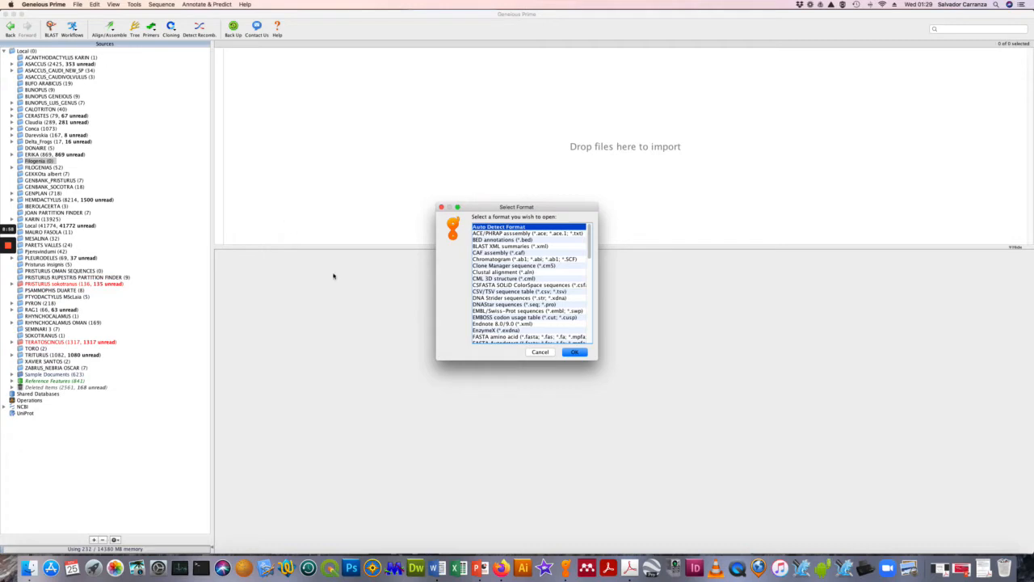
pyautogui.click(572, 351)
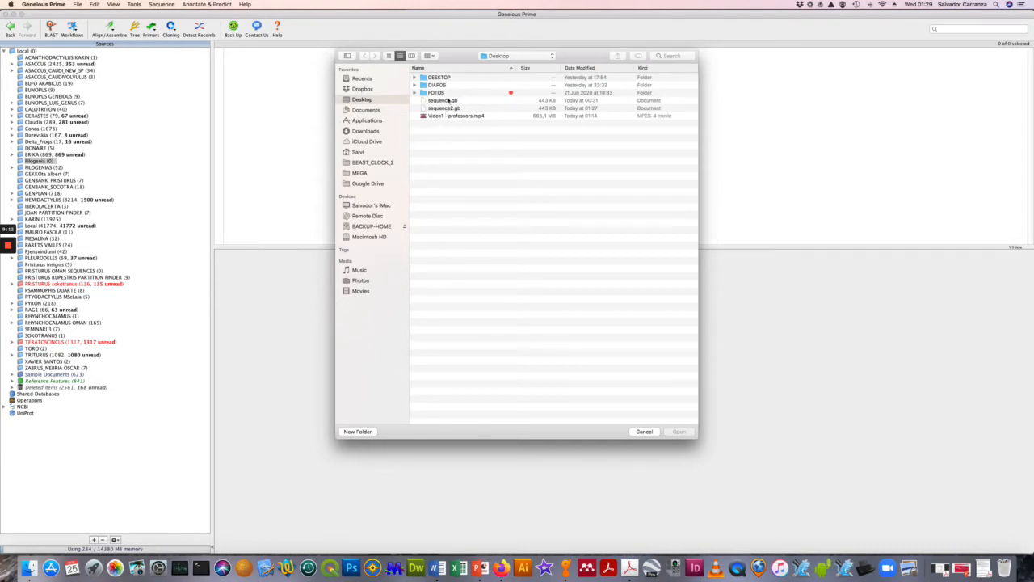
# - Import sequence2.gb from the desktop, keeping the sequences separate
pyautogui.click(454, 111)
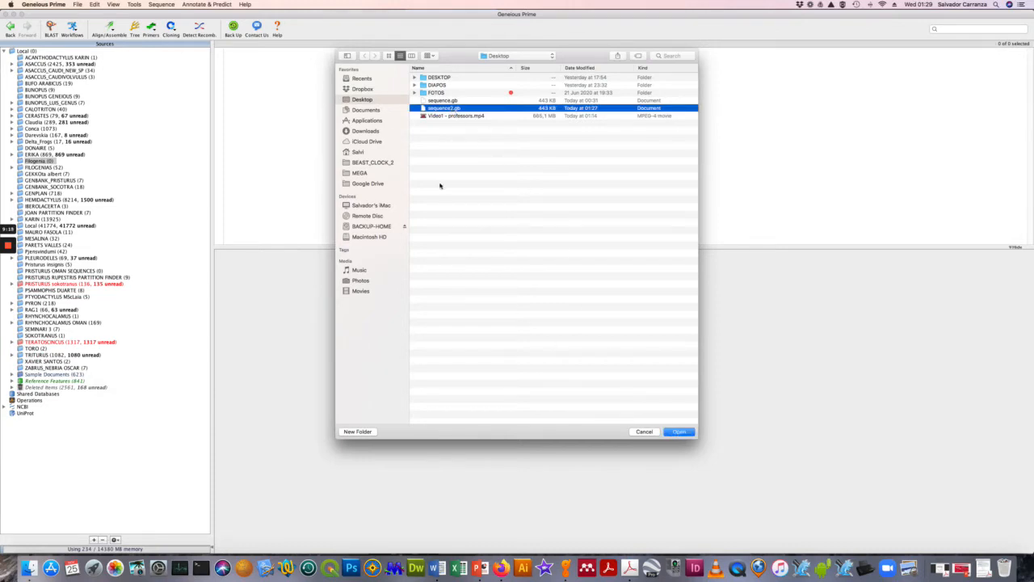
pyautogui.click(438, 100)
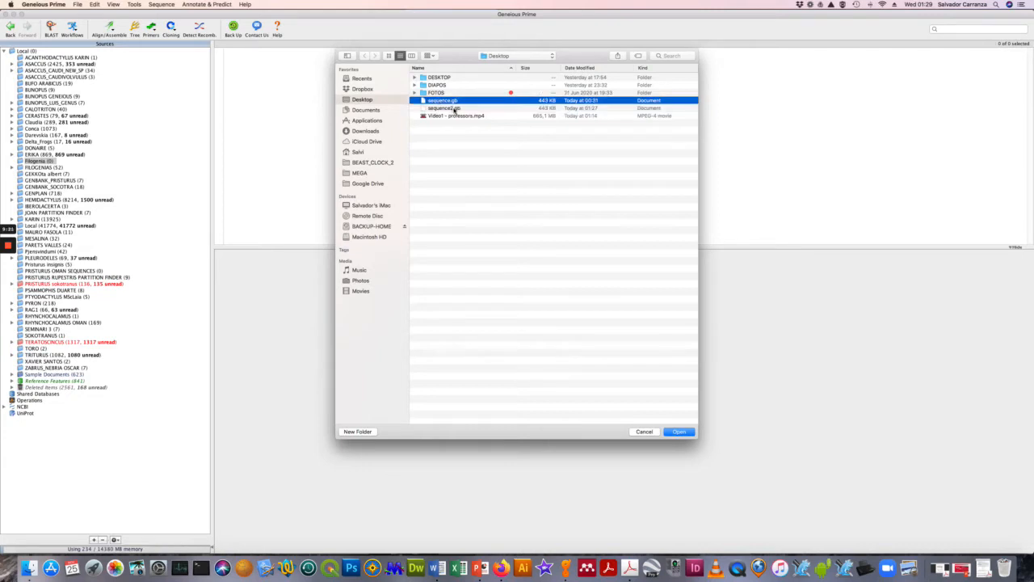
pyautogui.click(455, 109)
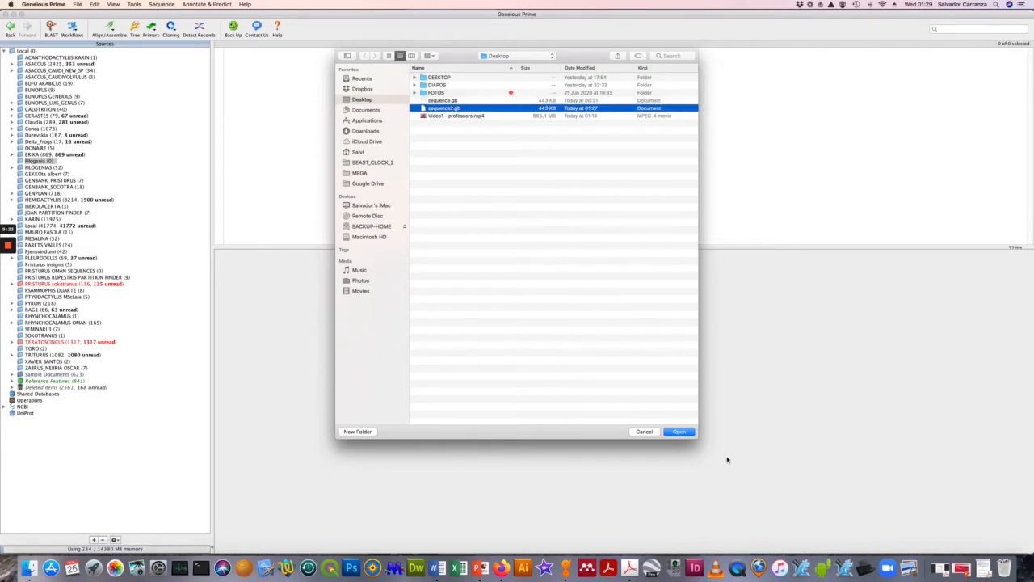
pyautogui.click(679, 432)
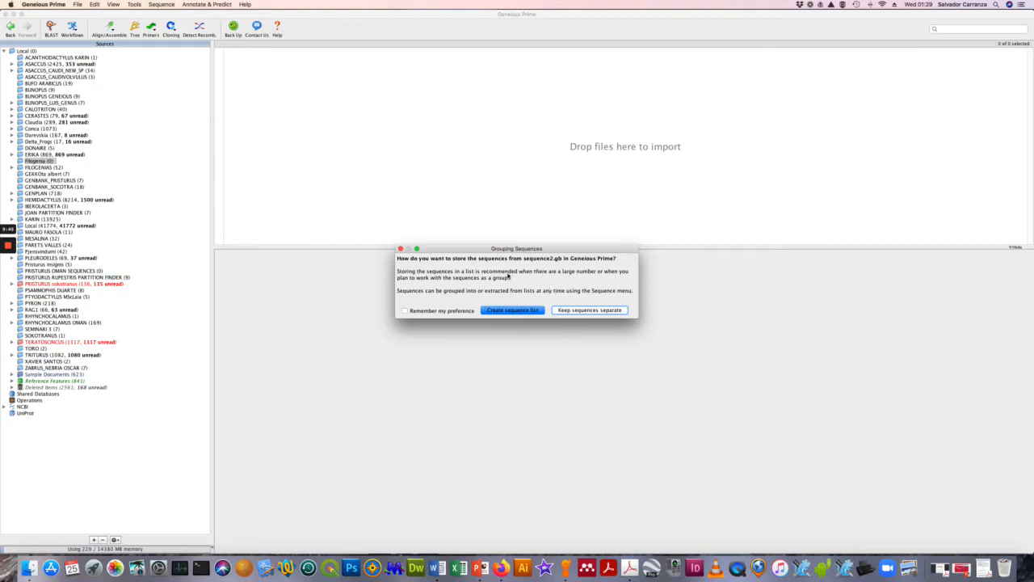
pyautogui.click(568, 311)
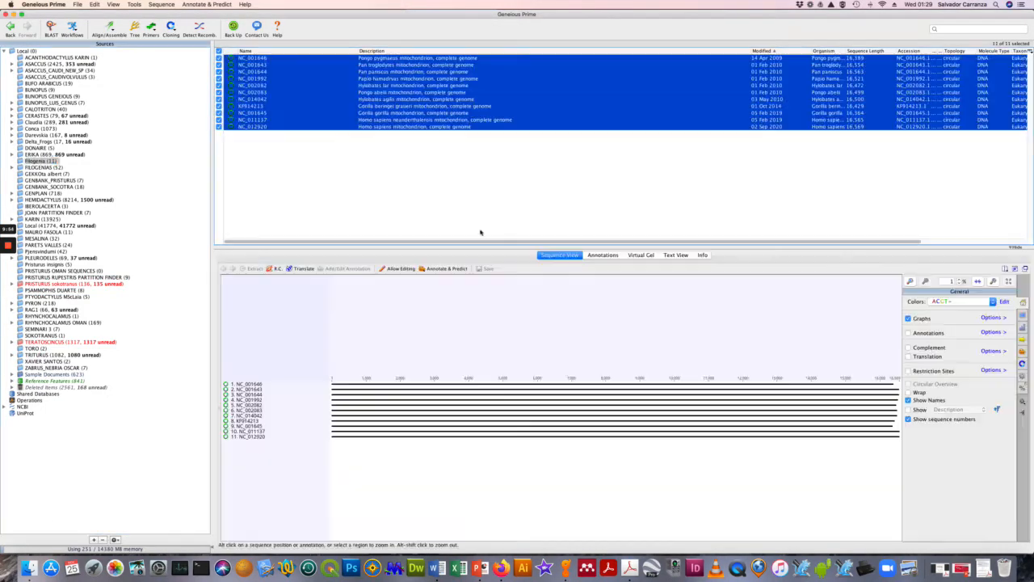
# - Display the Pongo pygmaeus genome NC_001646 from the Filogenia folder and enlarge the sequence viewer area
pyautogui.click(480, 232)
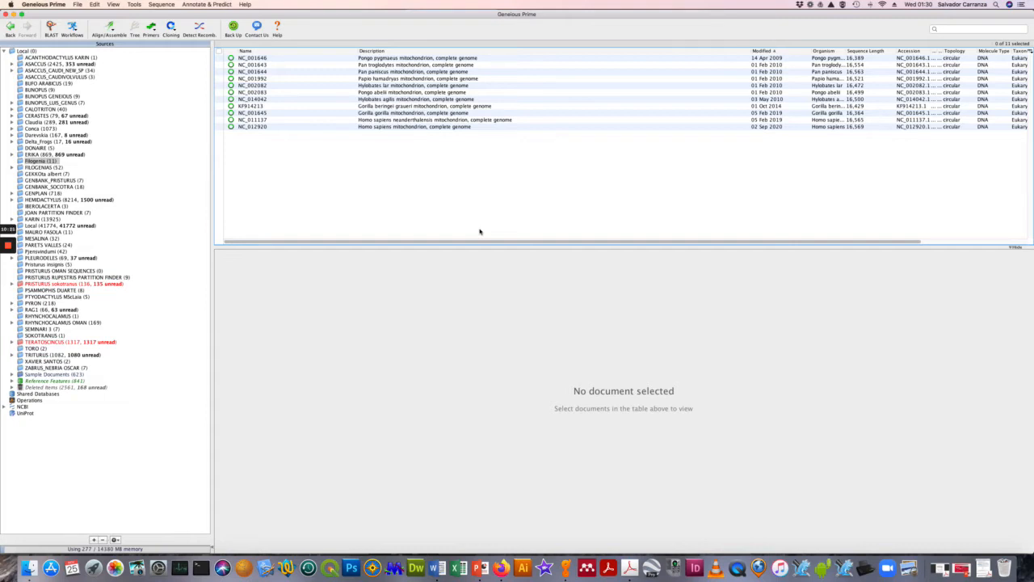
pyautogui.click(46, 161)
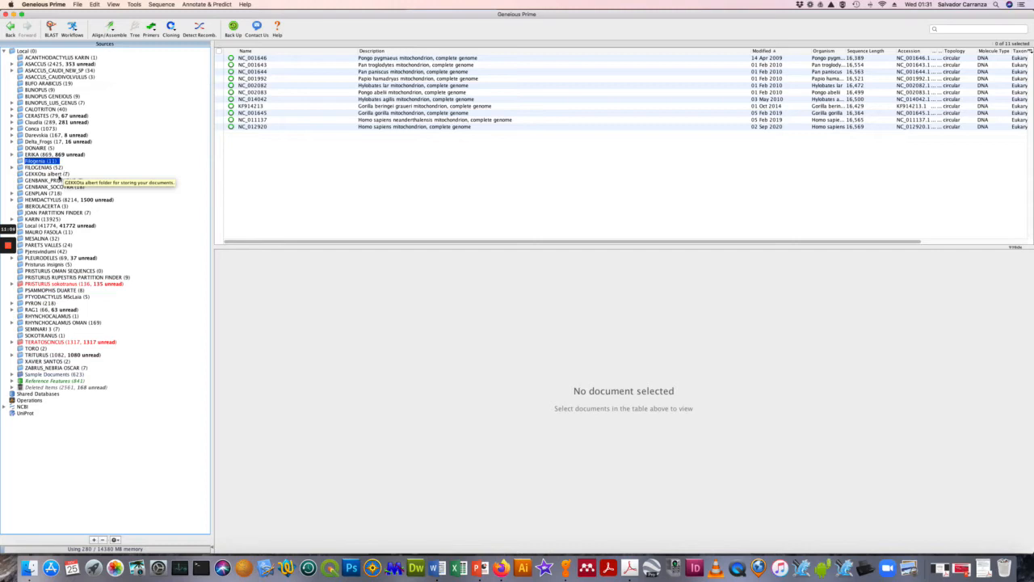
pyautogui.click(253, 59)
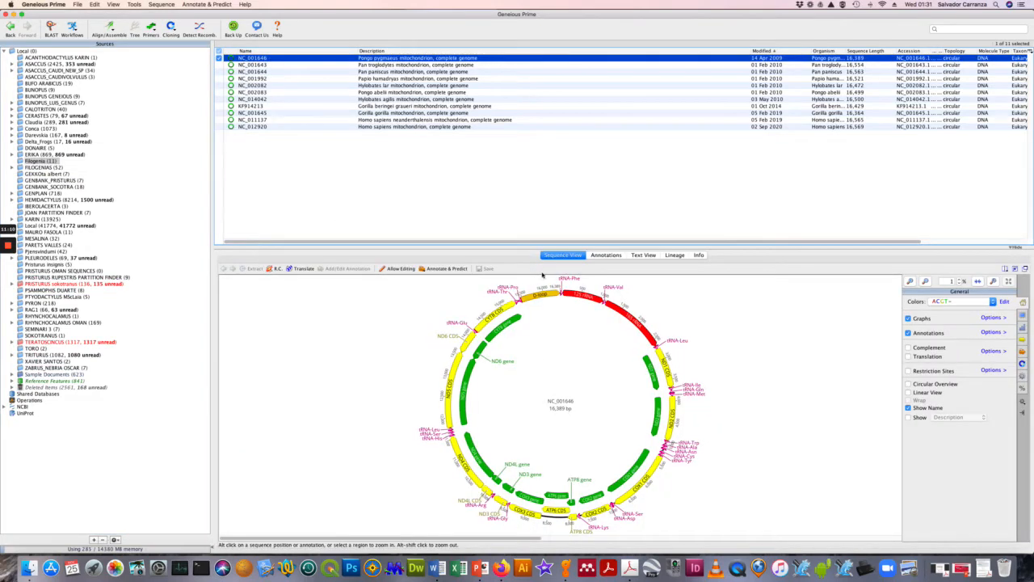
pyautogui.moveTo(547, 234); pyautogui.dragTo(539, 158)
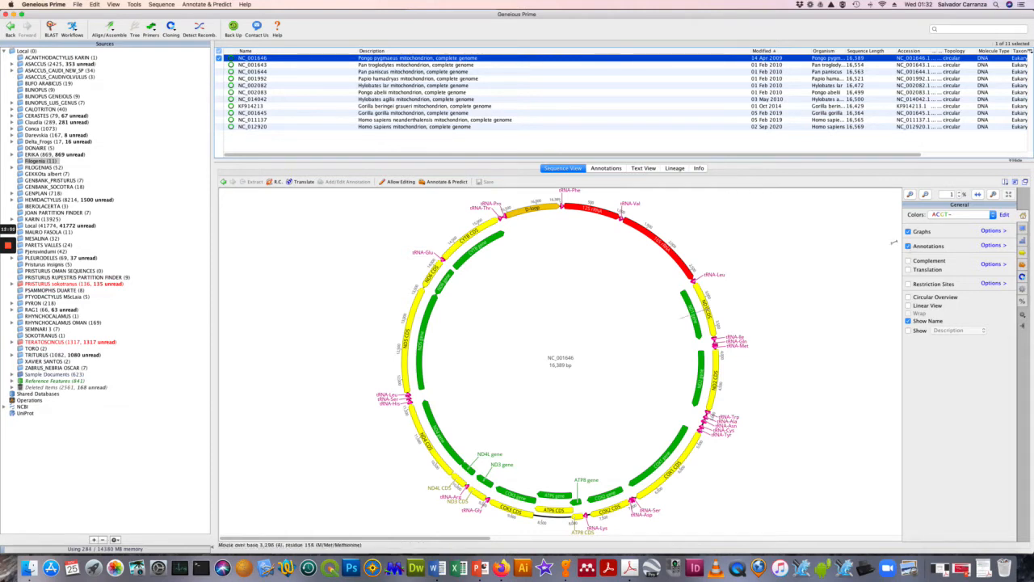
# - Hide the annotations on the NC_001646 genome map and show them again
pyautogui.click(909, 246)
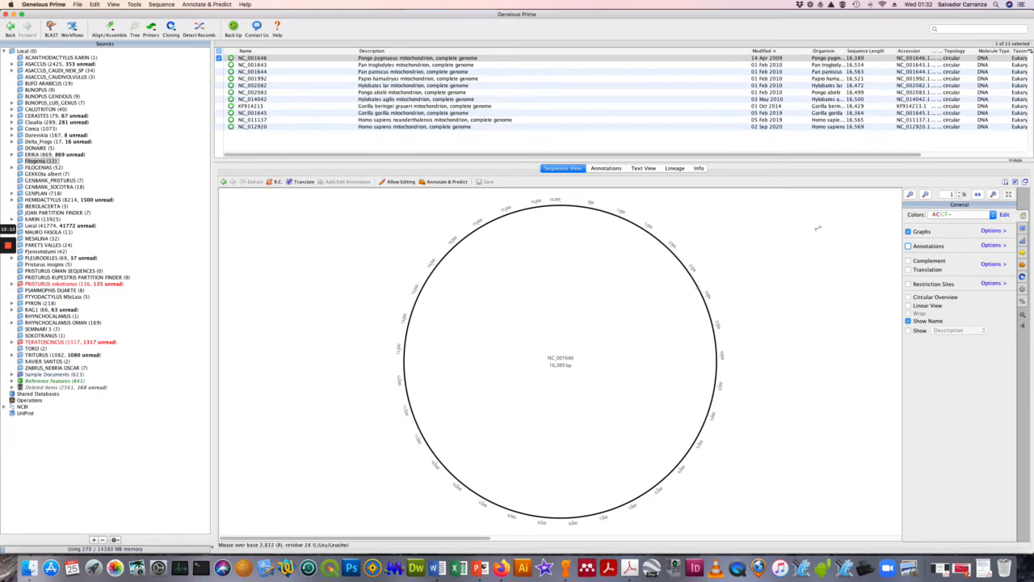
pyautogui.click(908, 246)
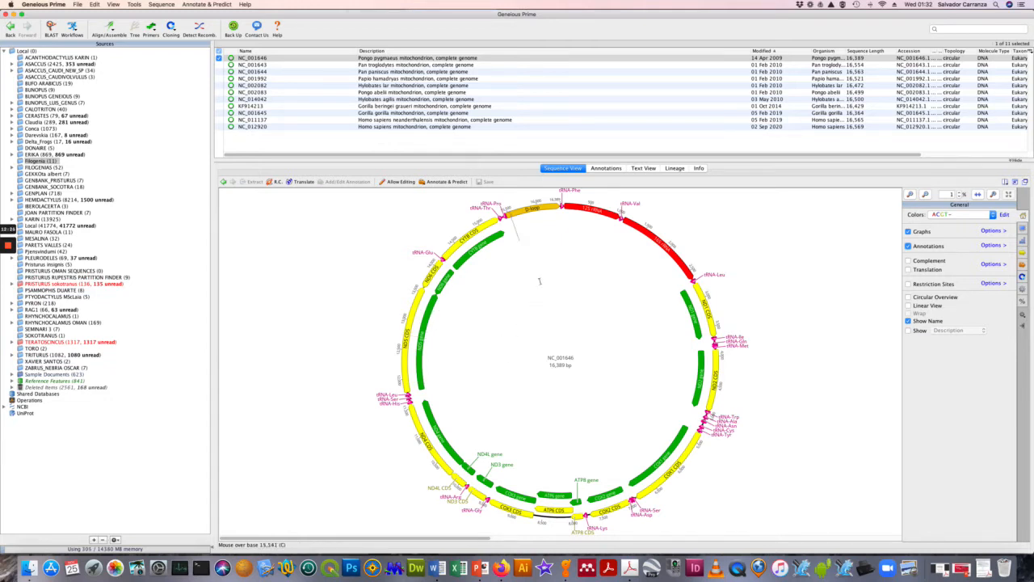
pyautogui.click(242, 61)
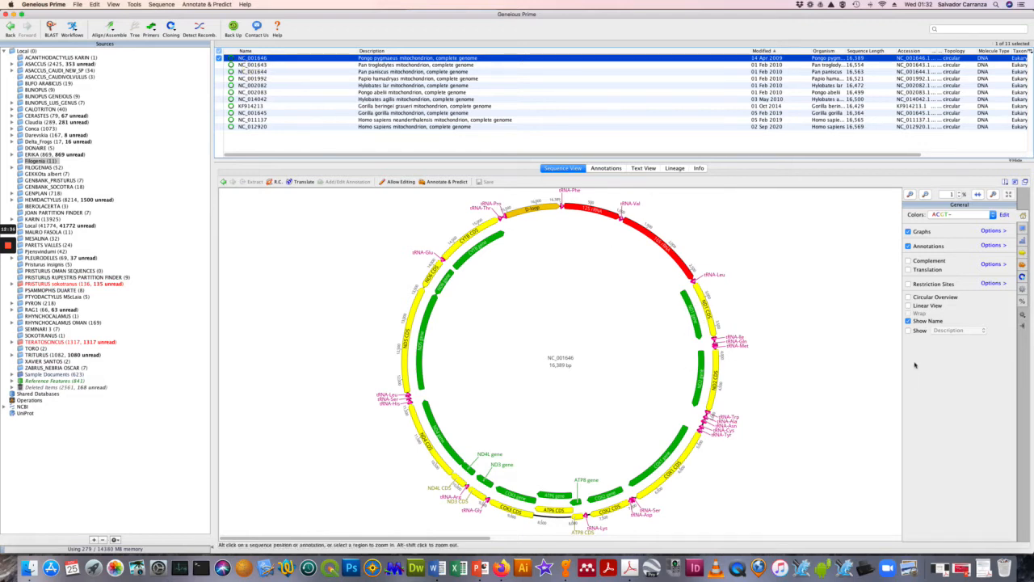
# - Examine the individual bases of NC_001646 around the tRNA between the 12S and 16S rRNA genes
pyautogui.click(909, 194)
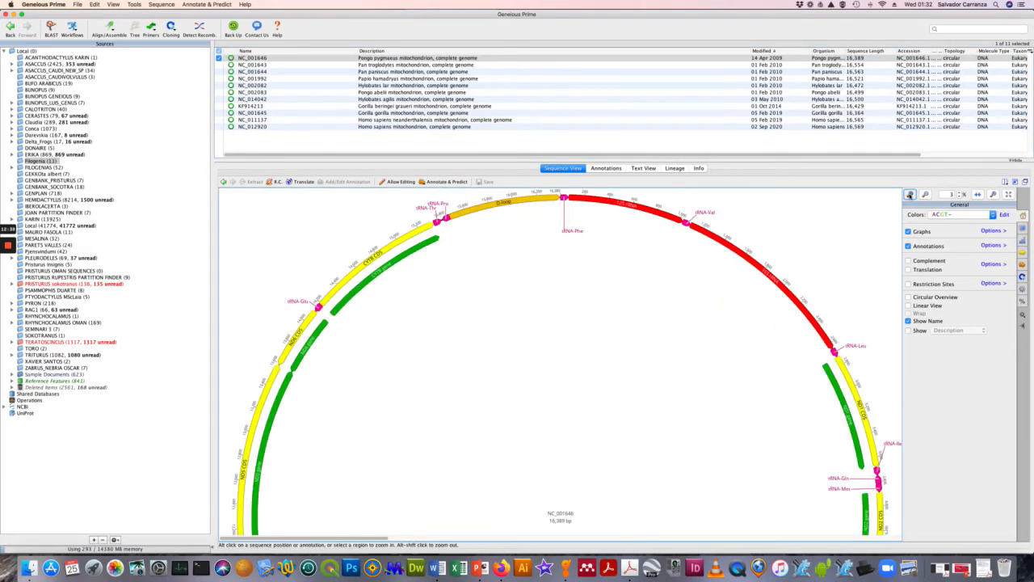
pyautogui.click(910, 194)
pyautogui.moveTo(819, 372); pyautogui.dragTo(818, 371)
pyautogui.click(910, 195)
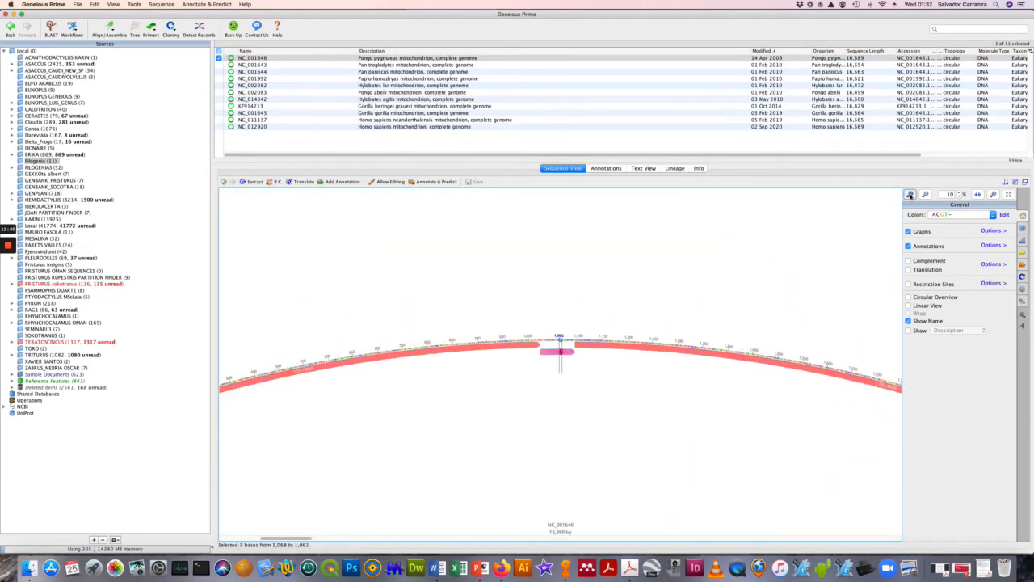
pyautogui.click(910, 195)
pyautogui.click(910, 195)
pyautogui.click(910, 195)
pyautogui.click(910, 195)
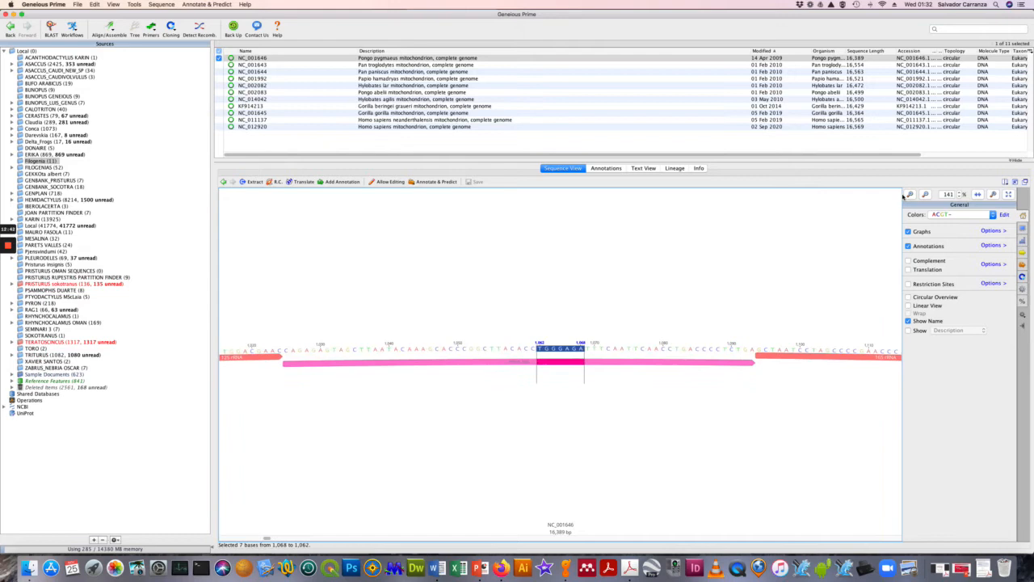
pyautogui.click(548, 316)
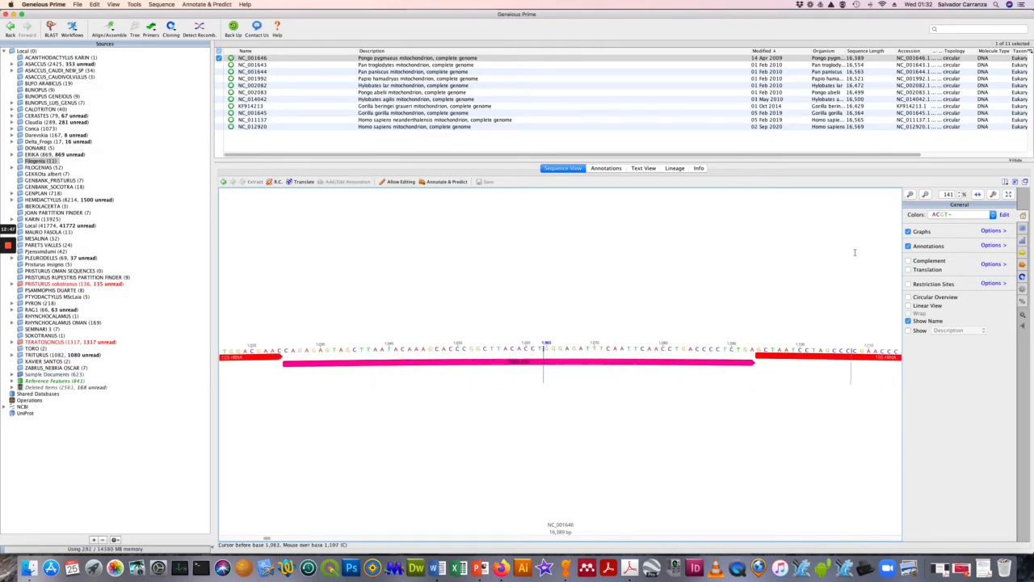
# - Return to the full circular map of NC_001646 and examine the arrangement of its annotated genes
pyautogui.click(925, 195)
pyautogui.click(925, 195)
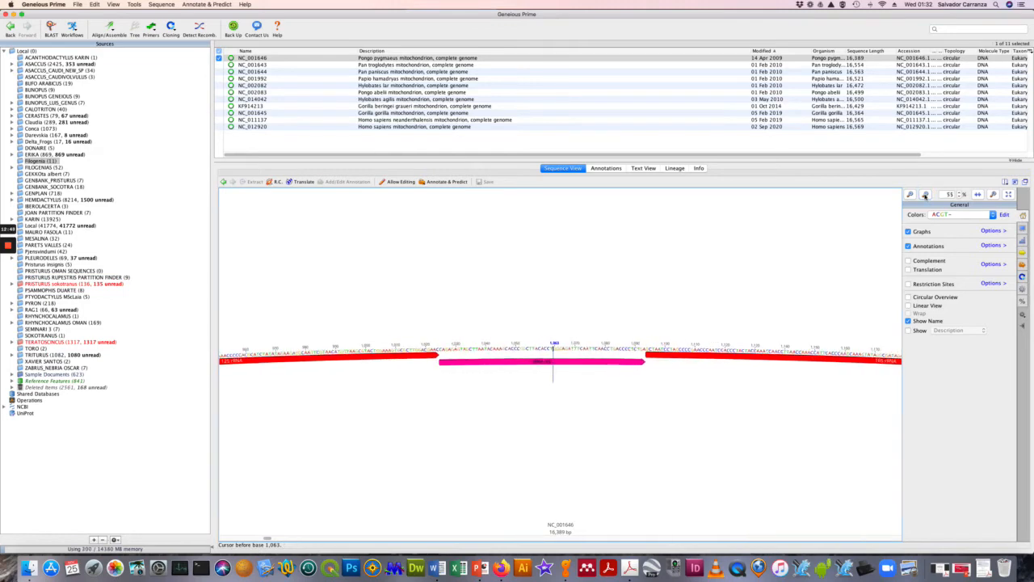
pyautogui.click(925, 194)
pyautogui.click(925, 195)
pyautogui.click(925, 196)
pyautogui.click(925, 196)
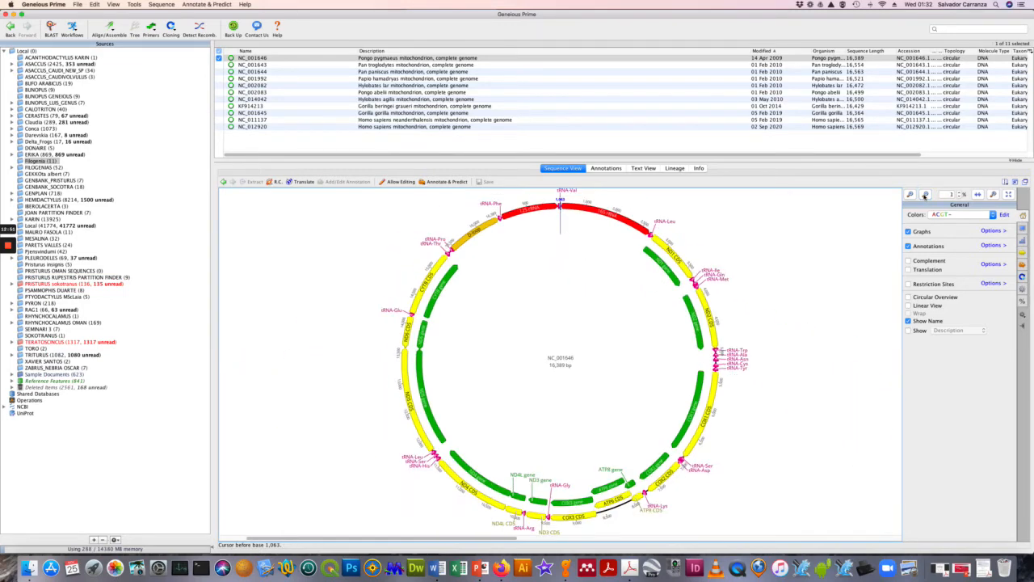
pyautogui.click(925, 195)
pyautogui.click(925, 196)
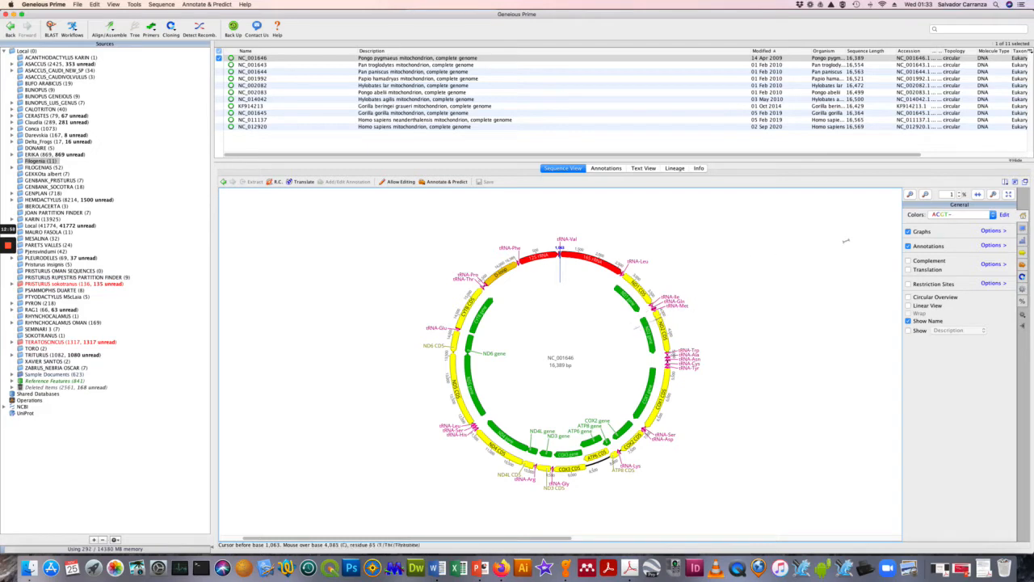
pyautogui.click(910, 194)
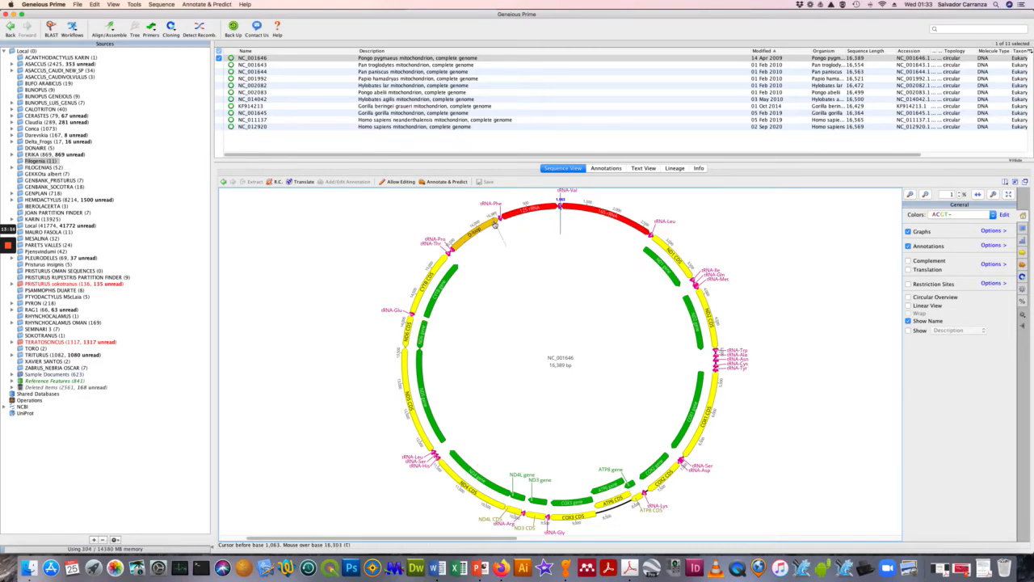
# - Create a subfolder named ND4 inside the Filogenia folder and open it
pyautogui.moveTo(485, 229)
pyautogui.click(50, 162)
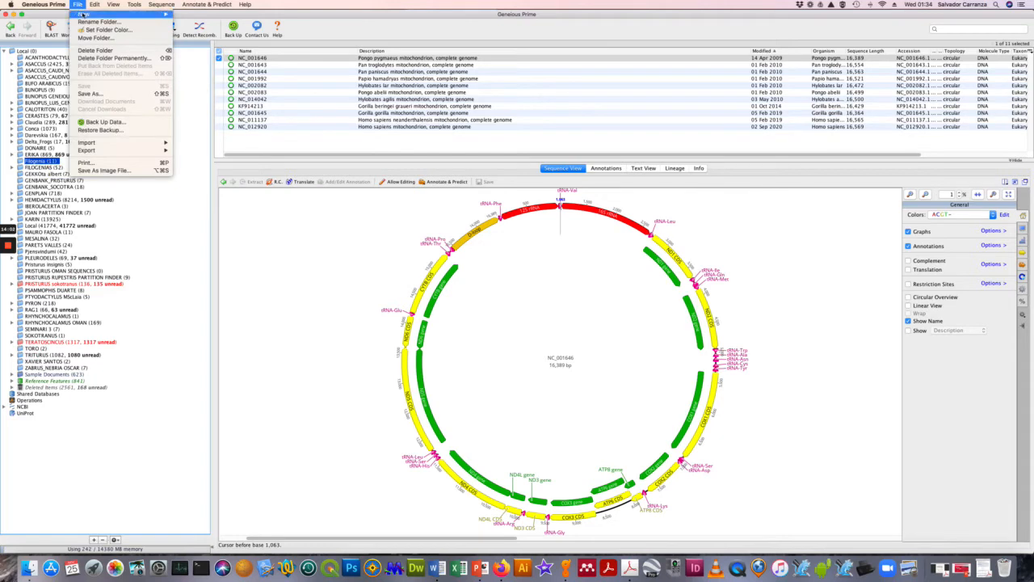
pyautogui.moveTo(145, 14)
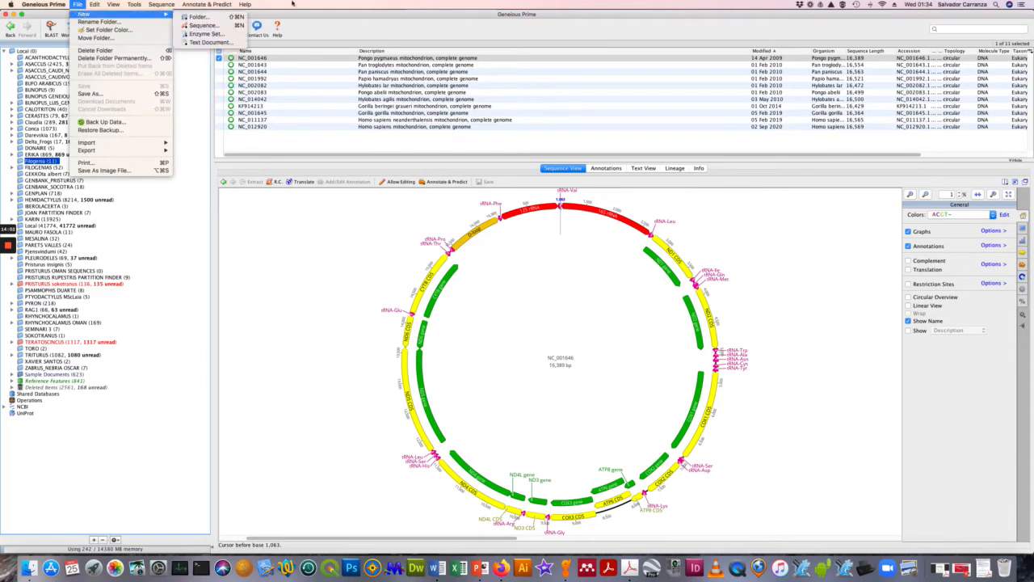
pyautogui.click(202, 17)
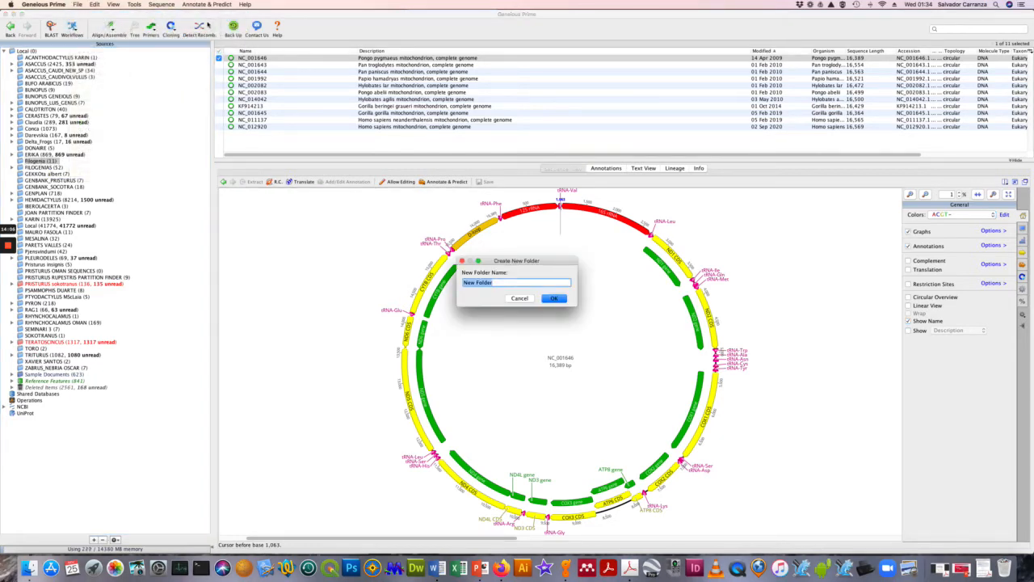
pyautogui.write('ND4')
pyautogui.press('Return')
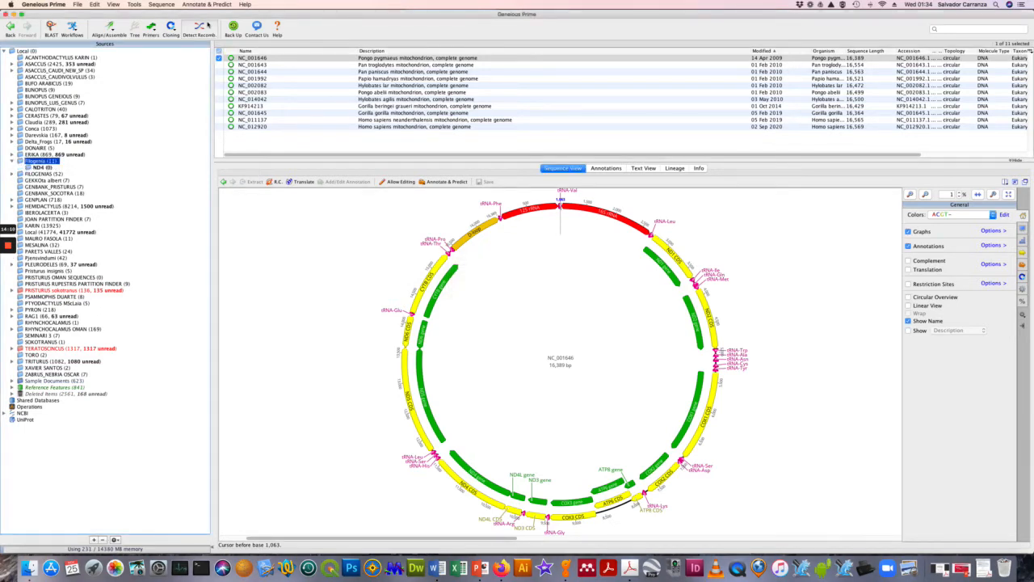
pyautogui.click(37, 167)
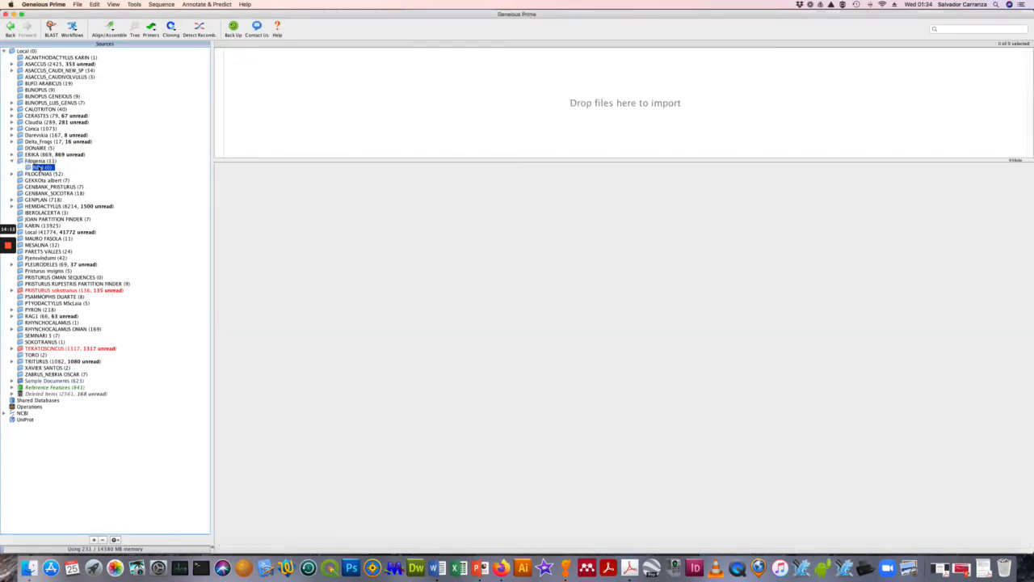
# - Extract the ND4 gene from the Pongo pygmaeus genome NC_001646 in the Filogenia folder, keeping the suggested extraction name
pyautogui.click(35, 161)
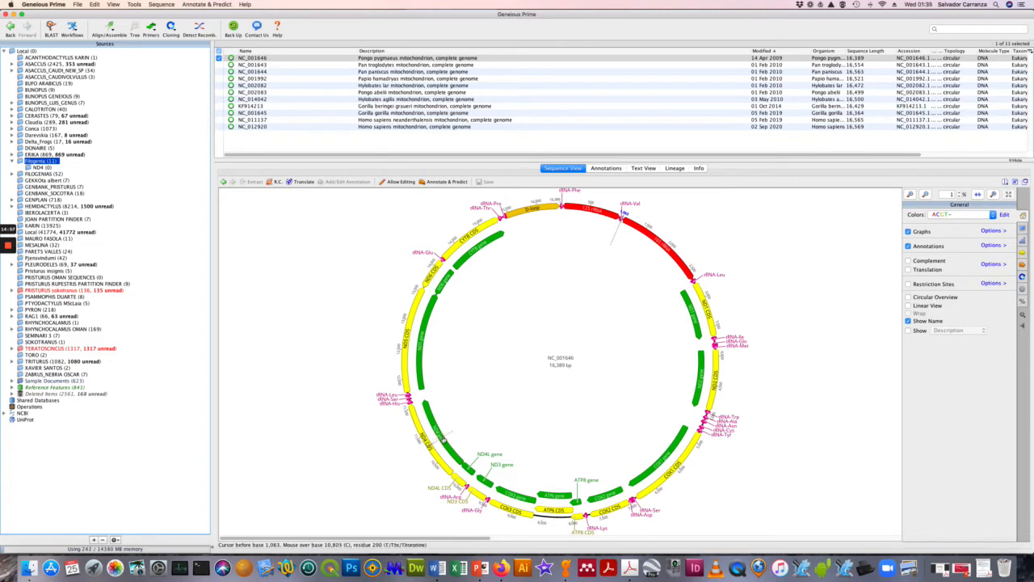
pyautogui.click(443, 439)
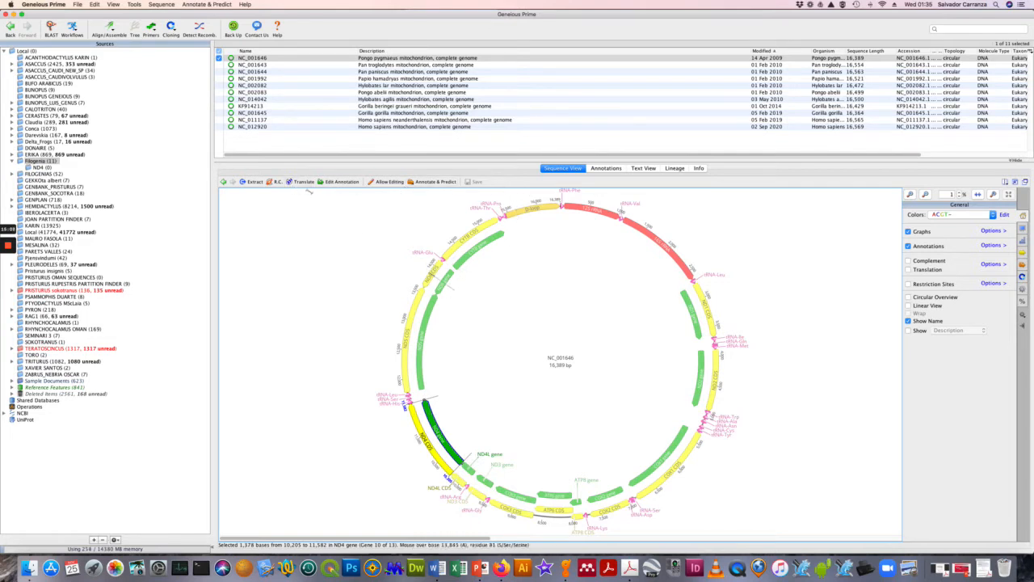
pyautogui.click(256, 182)
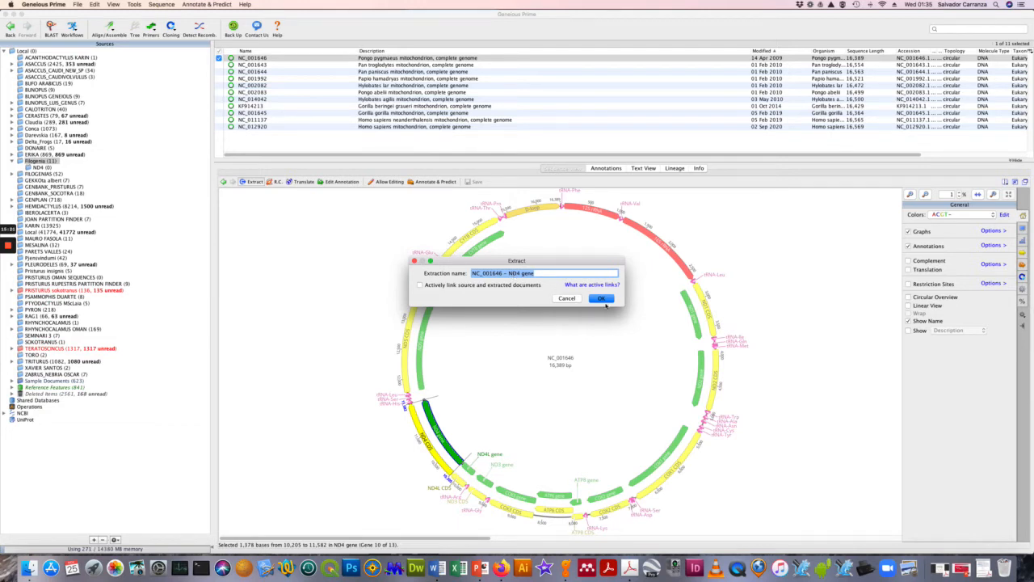
pyautogui.click(601, 299)
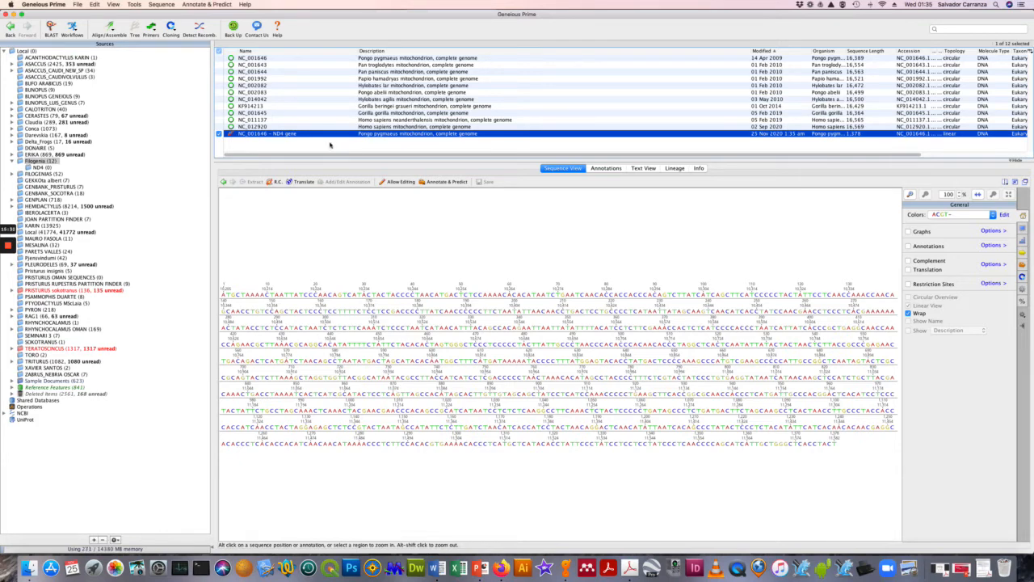
# - Extract the ND4 gene from the Pan troglodytes genome NC_001643 under the suggested name
pyautogui.click(266, 66)
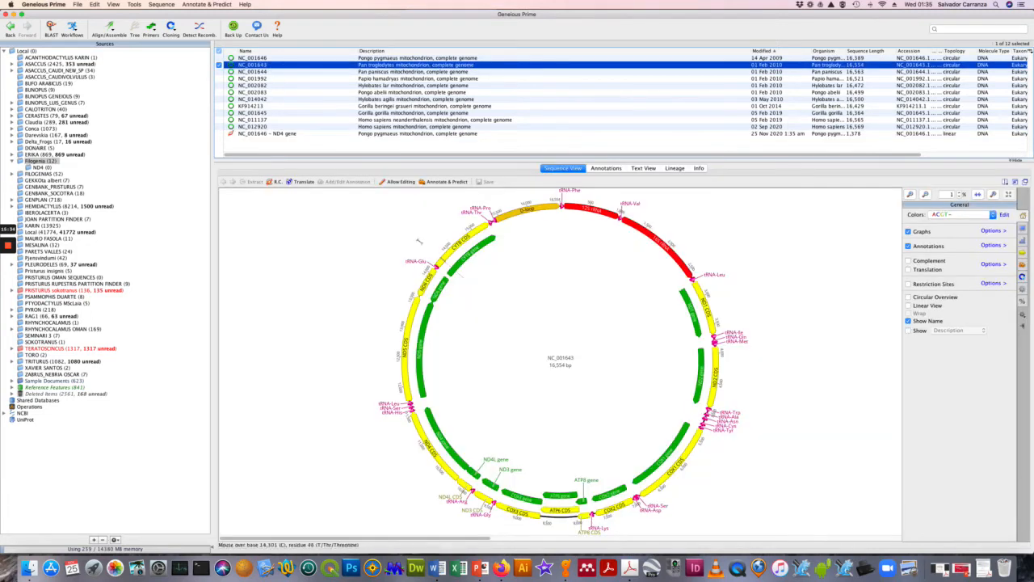
pyautogui.click(430, 416)
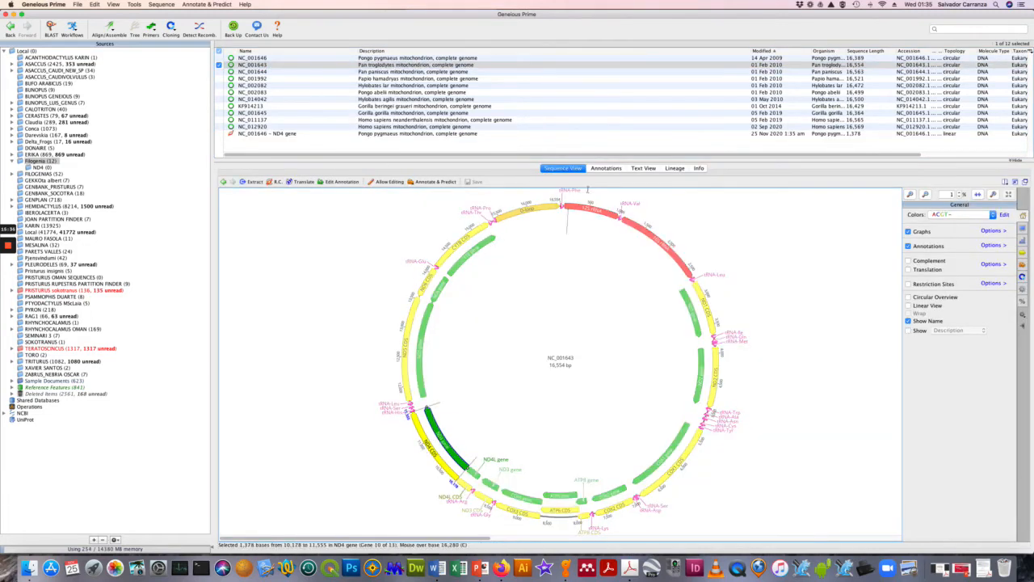
pyautogui.click(253, 184)
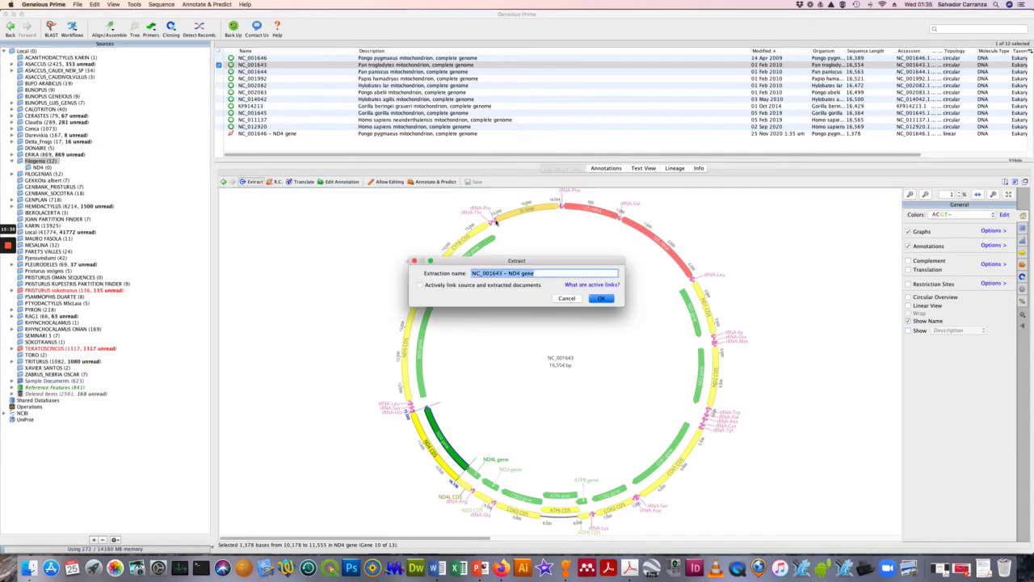
pyautogui.click(609, 297)
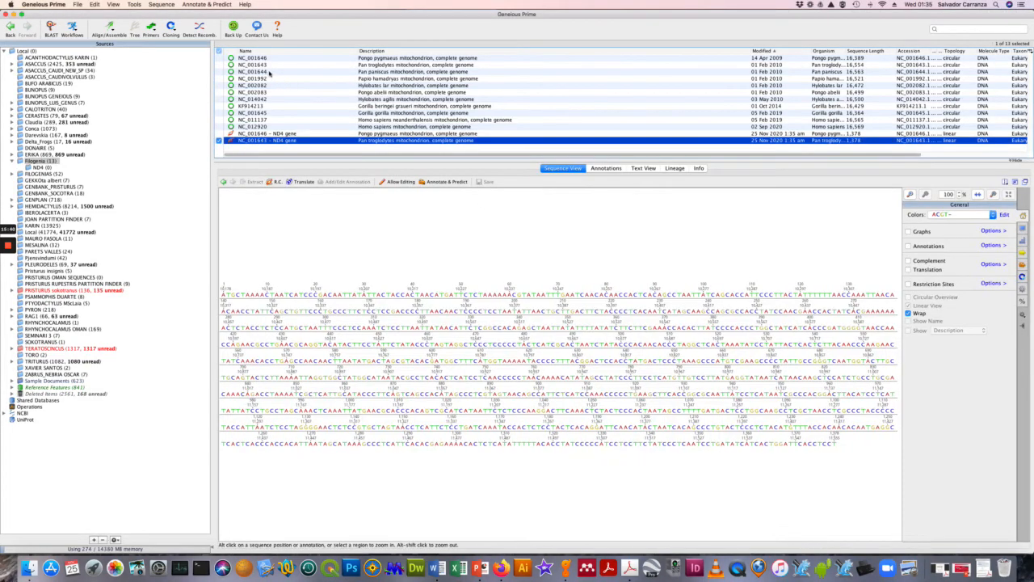
# - Extract the ND4 gene from the Pan paniscus genome NC_001644 under the suggested name
pyautogui.click(270, 71)
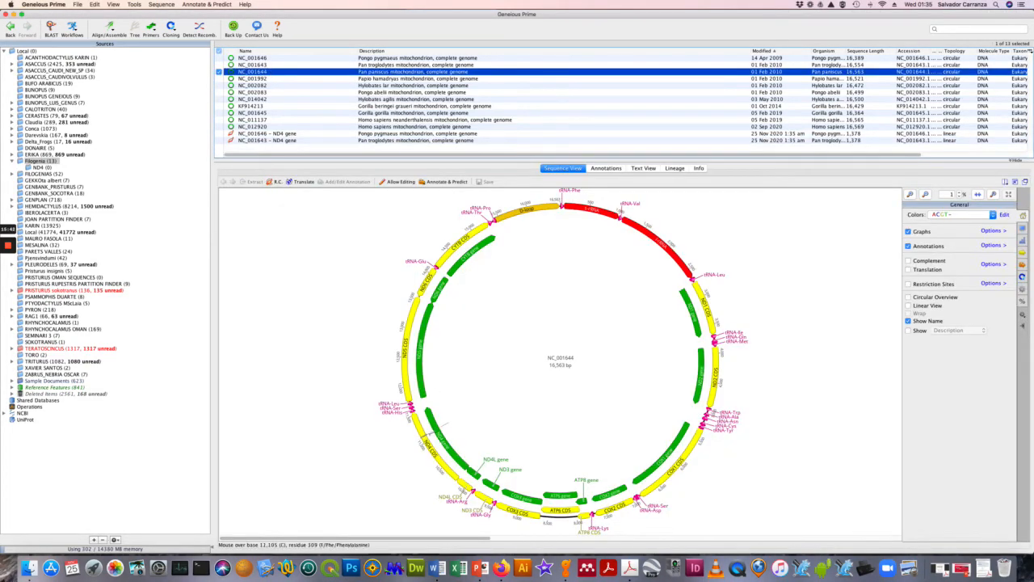
pyautogui.click(433, 436)
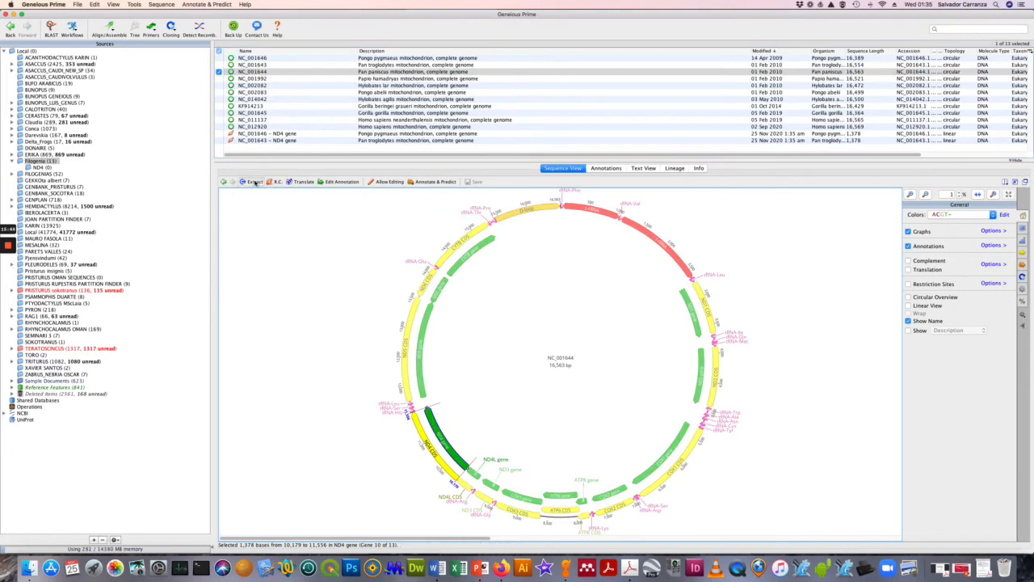
pyautogui.click(252, 181)
pyautogui.click(599, 298)
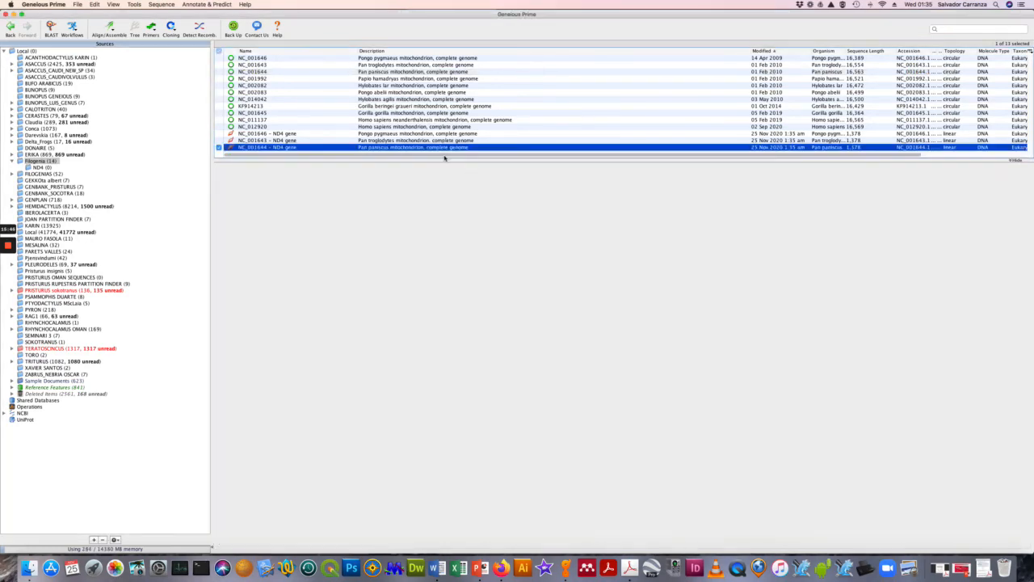
# - Extract the ND4 gene from the Papio hamadryas genome NC_001992 under the suggested name
pyautogui.click(250, 80)
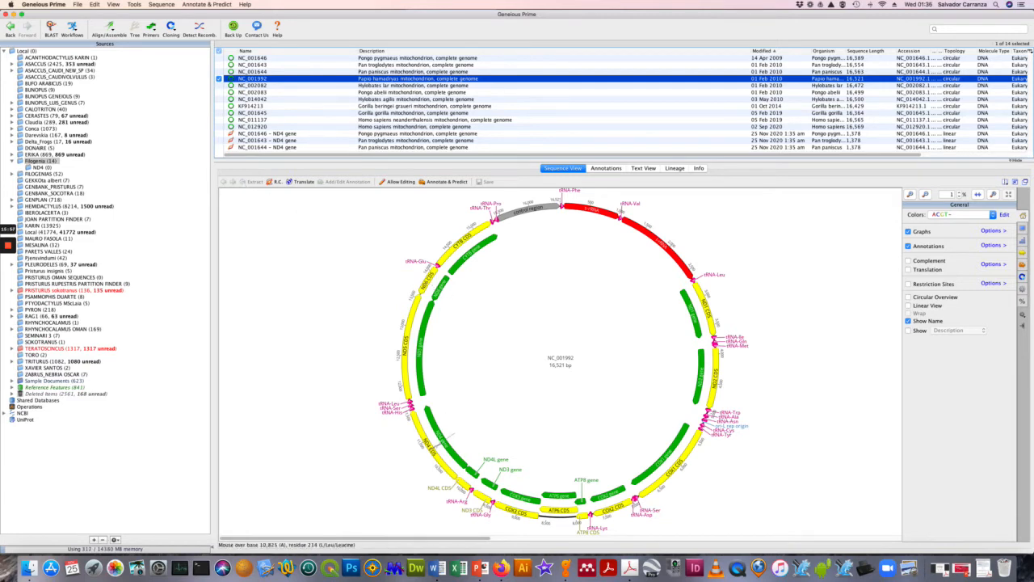
pyautogui.click(445, 446)
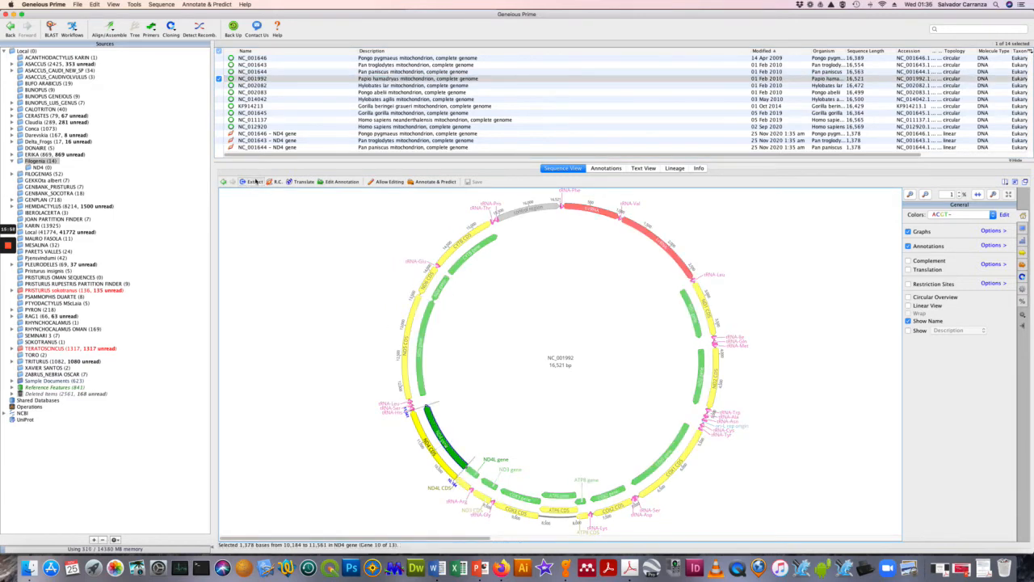
pyautogui.click(251, 181)
pyautogui.click(601, 299)
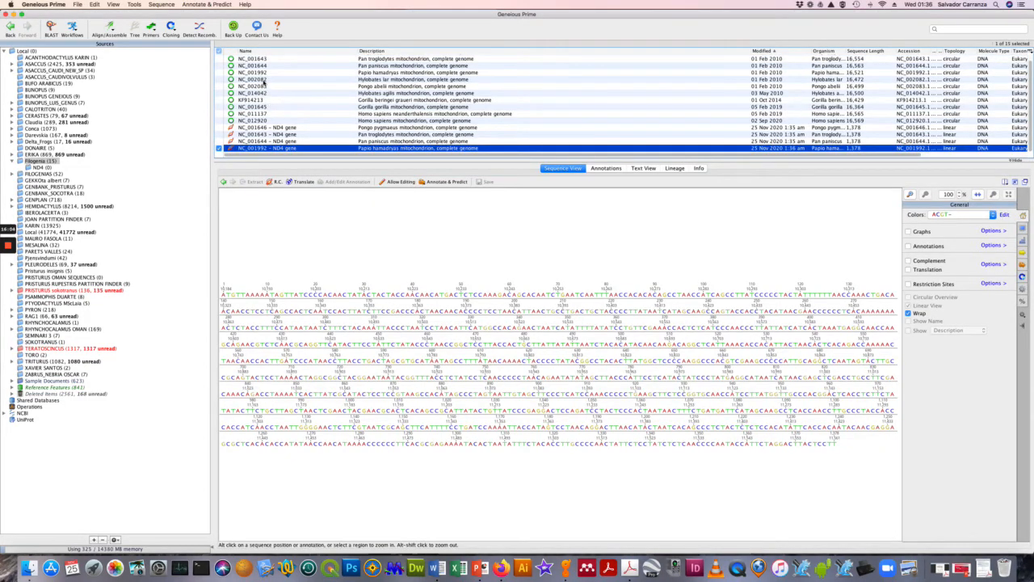
# - Extract the ND4 gene from the Hylobates lar genome NC_002082 under the suggested name
pyautogui.click(264, 80)
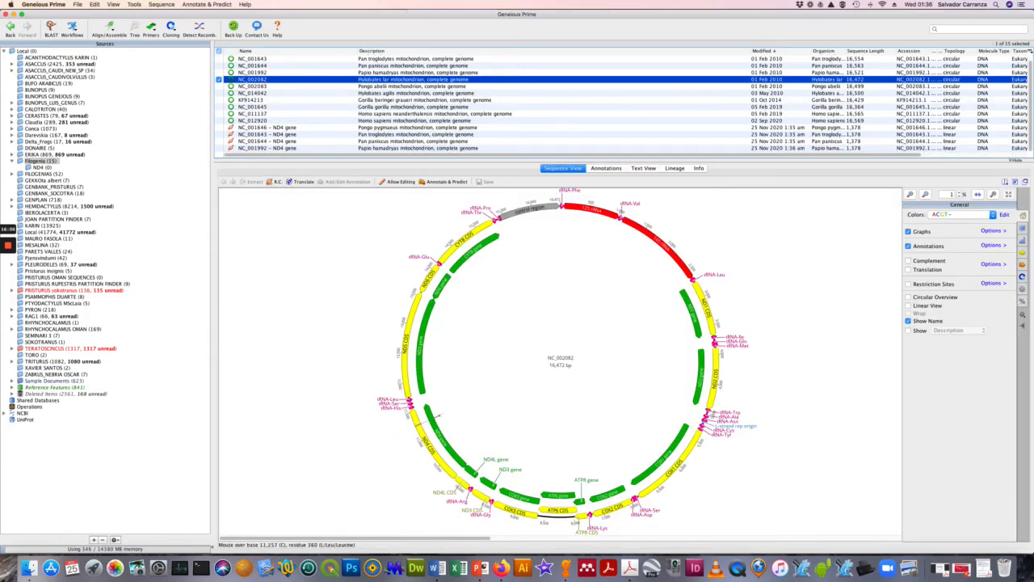
pyautogui.click(443, 433)
pyautogui.click(444, 431)
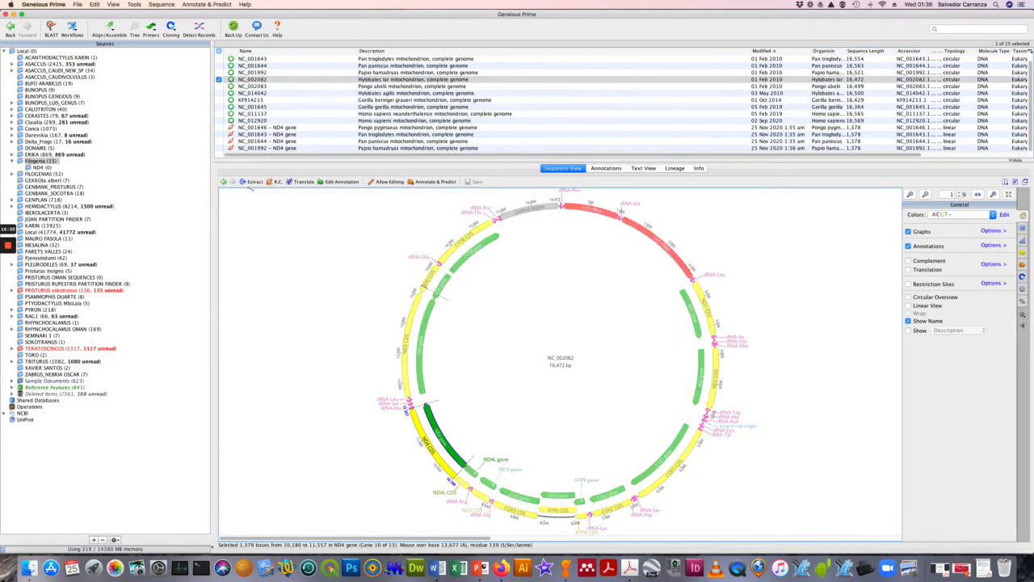
pyautogui.press('super+e')
pyautogui.click(601, 299)
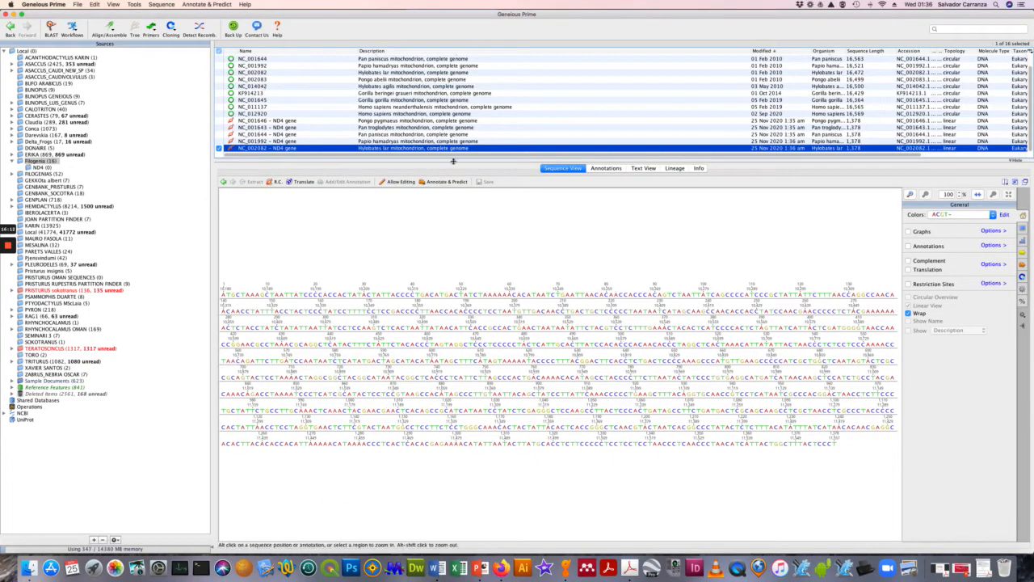
# - Enlarge the document list area and extract the ND4 gene from the Pongo abelii genome NC_002083
pyautogui.moveTo(459, 159); pyautogui.dragTo(463, 194)
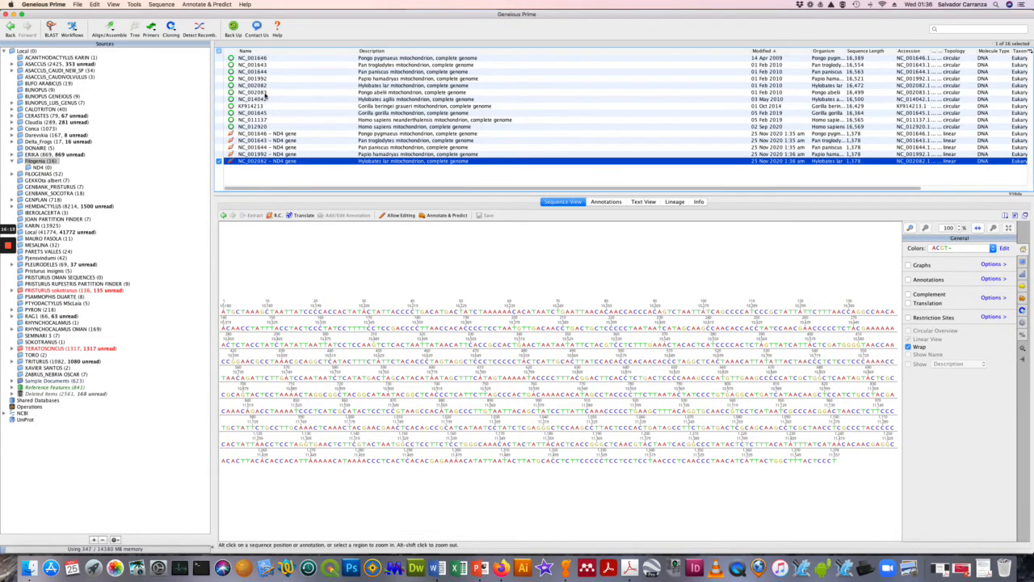
pyautogui.click(264, 93)
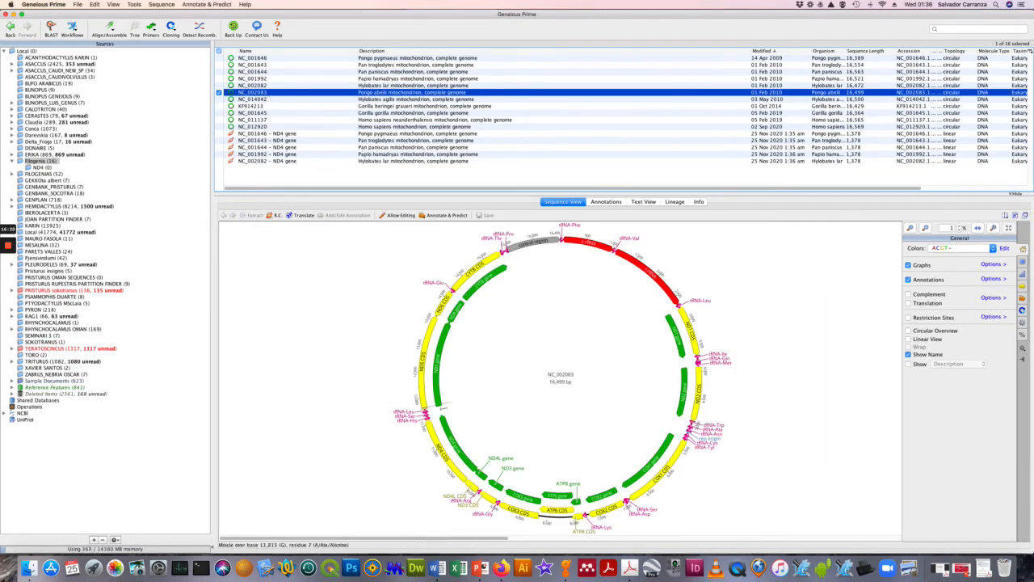
pyautogui.click(451, 424)
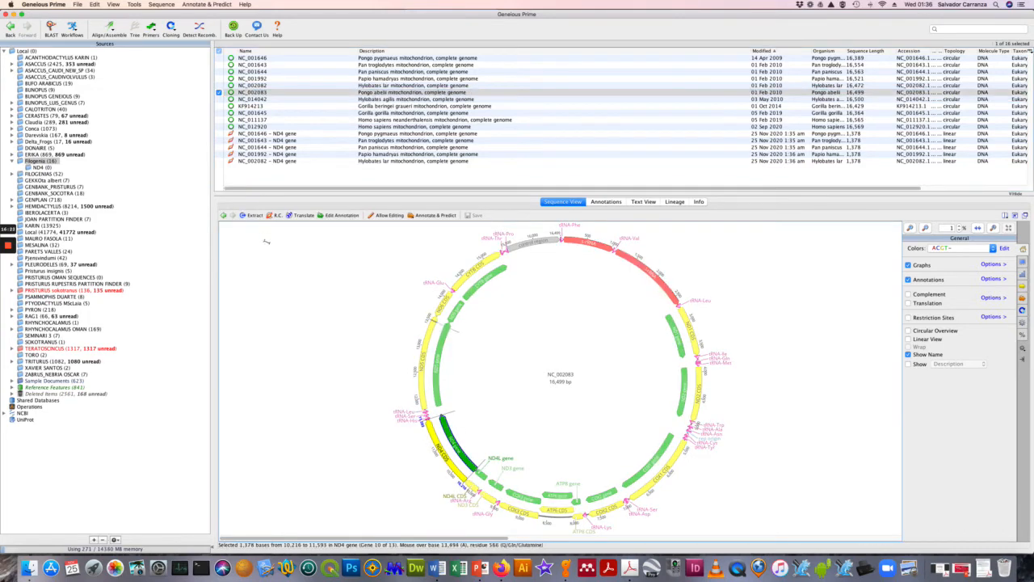
pyautogui.click(255, 215)
pyautogui.click(601, 299)
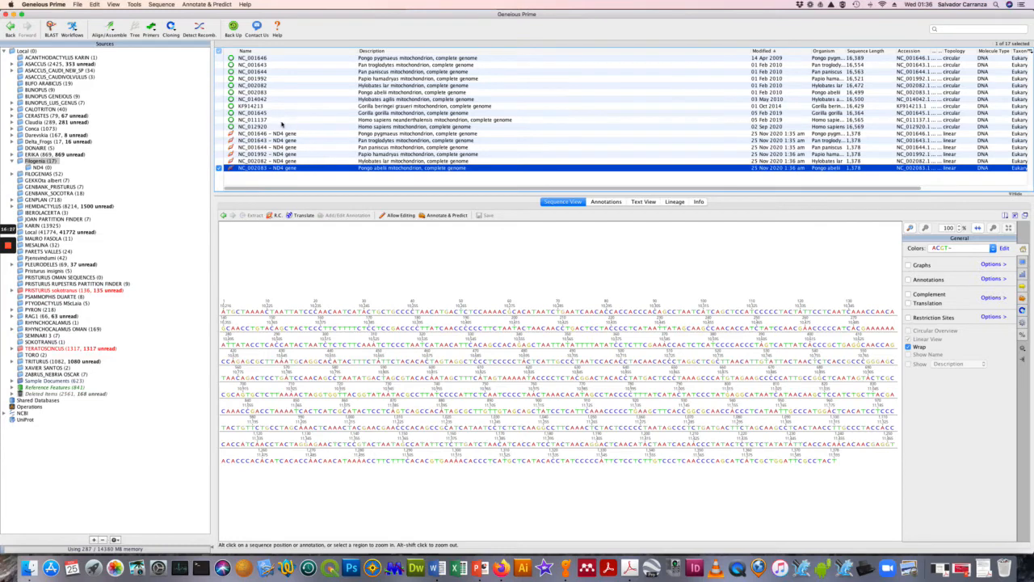
# - Extract the ND4 gene from the Hylobates agilis genome NC_014042 under the suggested name
pyautogui.click(260, 98)
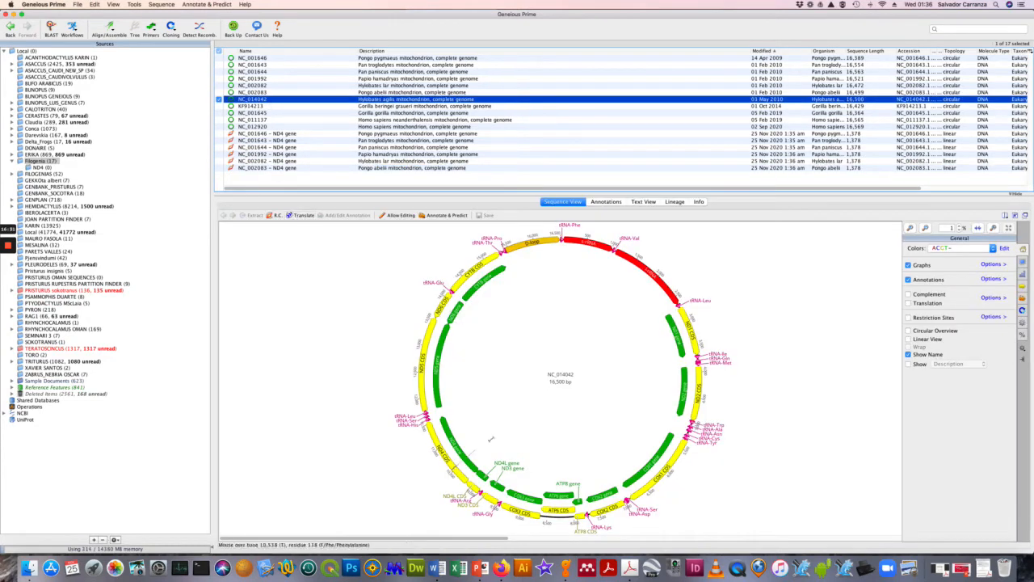
pyautogui.click(454, 446)
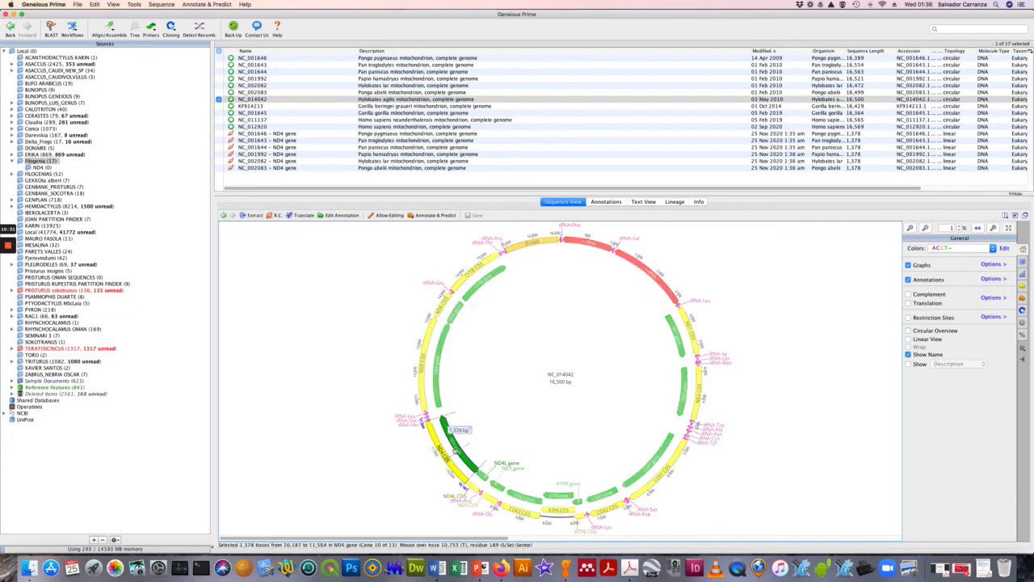
pyautogui.click(252, 214)
pyautogui.click(601, 299)
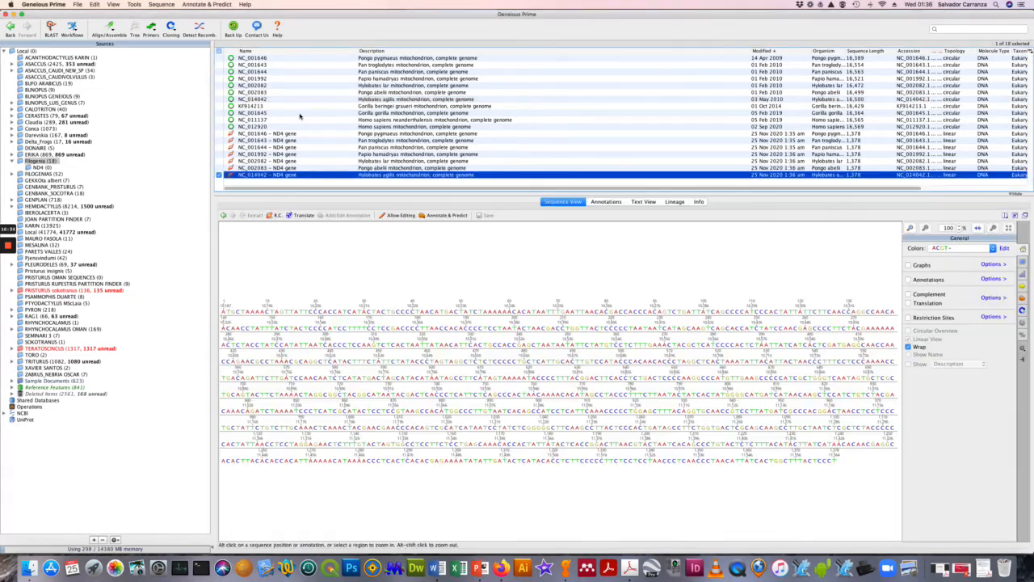
# - Extract the ND4 gene from the Gorilla beringei graueri genome KF914213 under the suggested name
pyautogui.click(260, 106)
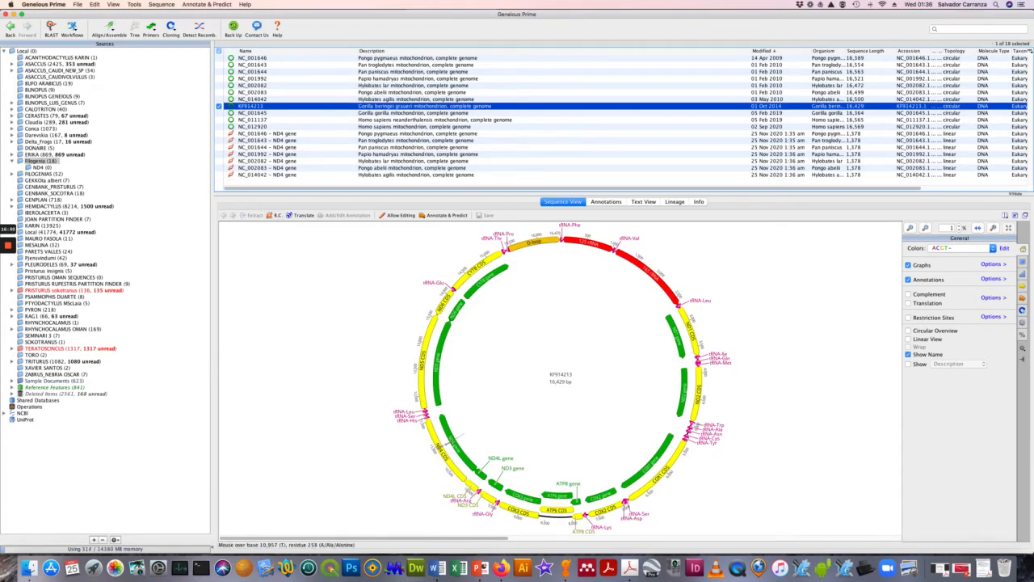
pyautogui.click(450, 444)
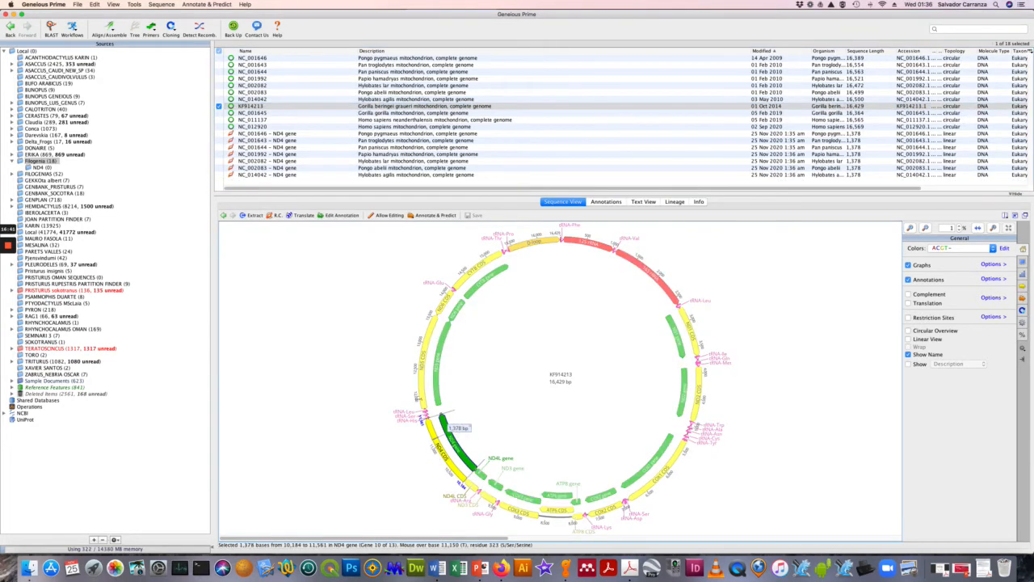
pyautogui.click(252, 216)
pyautogui.click(606, 299)
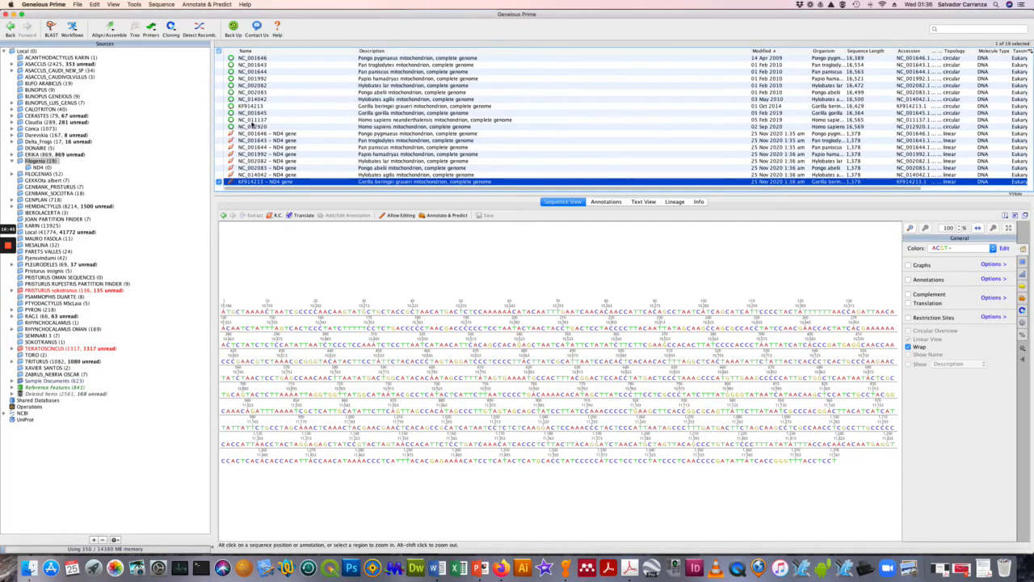
# - Extract the ND4 gene from the Gorilla gorilla genome NC_001645 under the suggested name
pyautogui.click(252, 119)
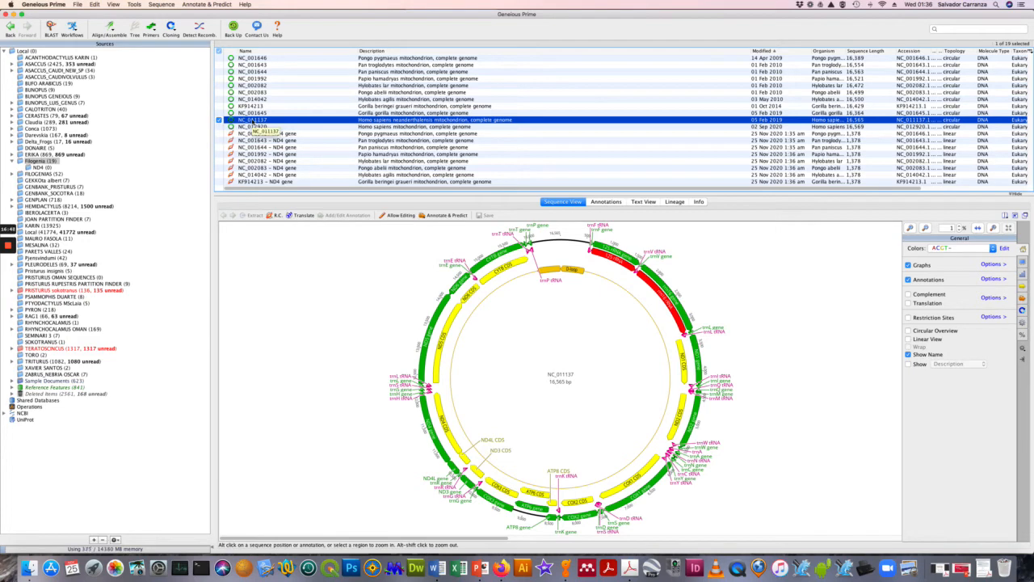
pyautogui.press('Up')
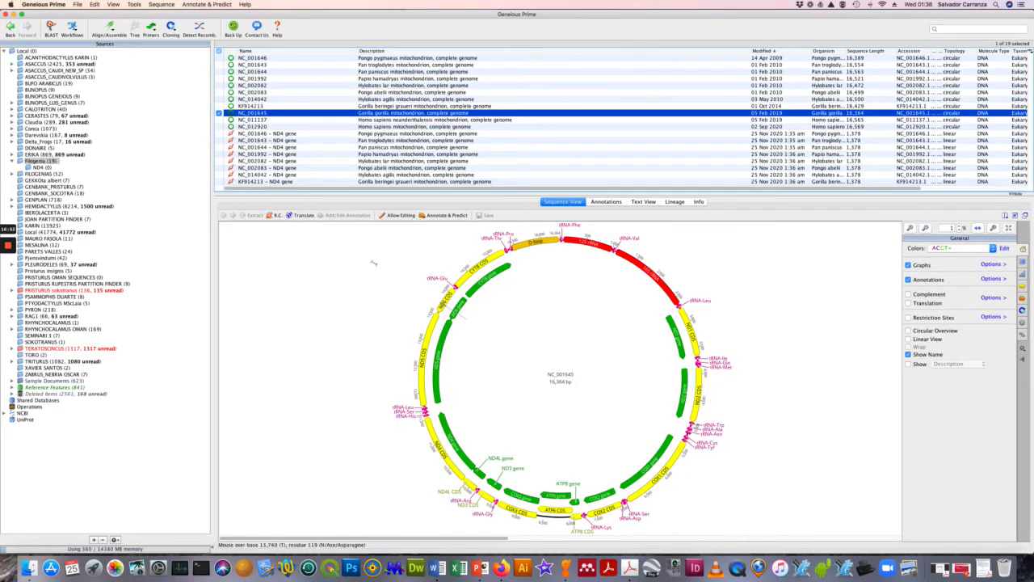
pyautogui.click(443, 436)
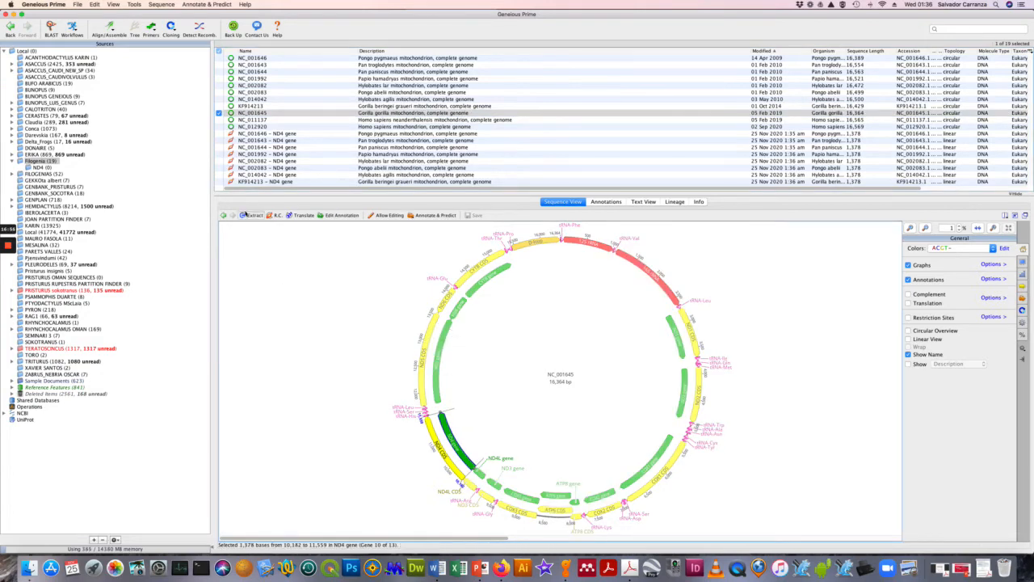
pyautogui.click(252, 215)
pyautogui.click(600, 298)
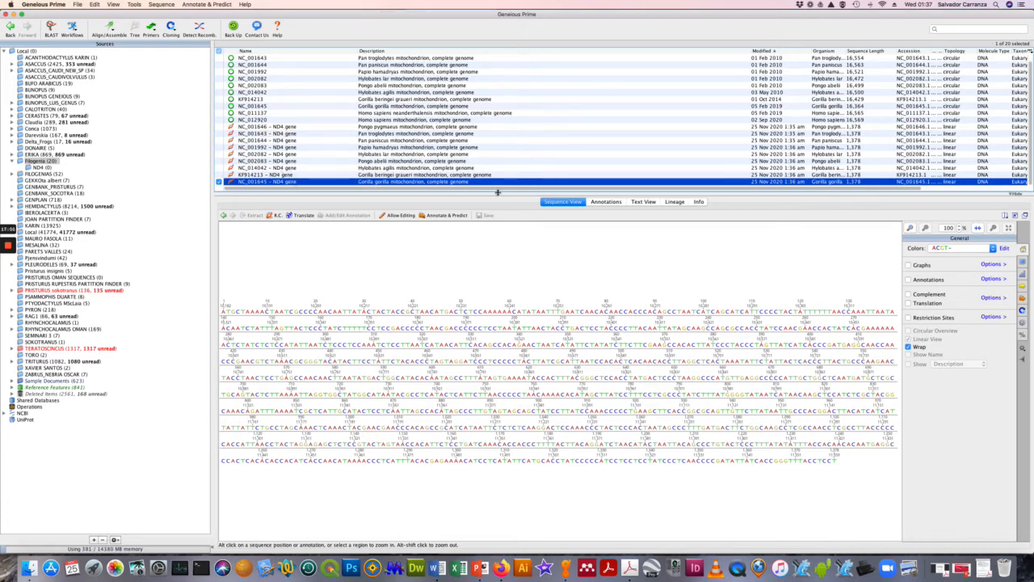
# - Enlarge the document list area and extract the ND4 gene from the Homo sapiens neanderthalensis genome NC_011137 under the suggested name
pyautogui.moveTo(498, 195); pyautogui.dragTo(494, 232)
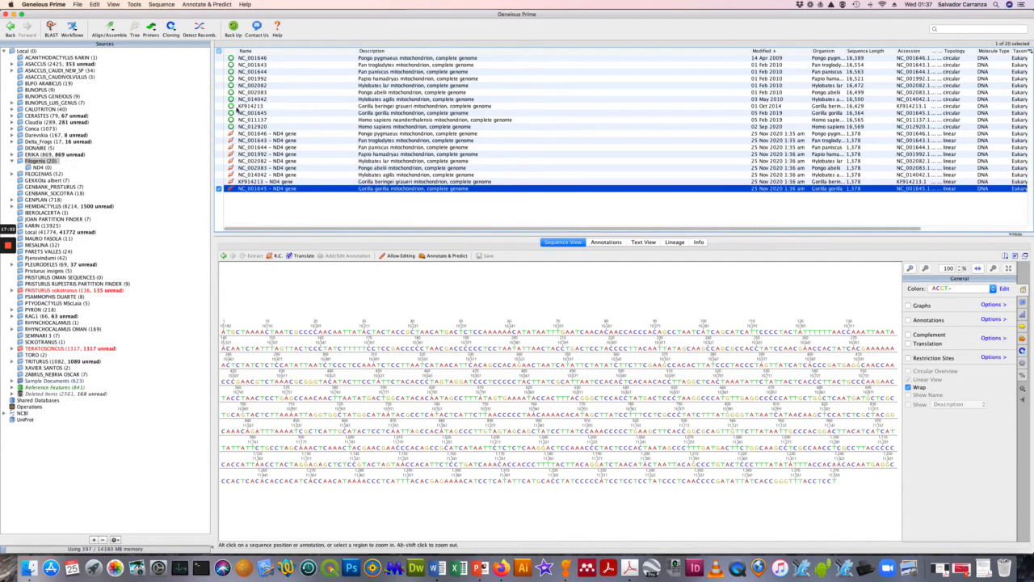
pyautogui.click(249, 121)
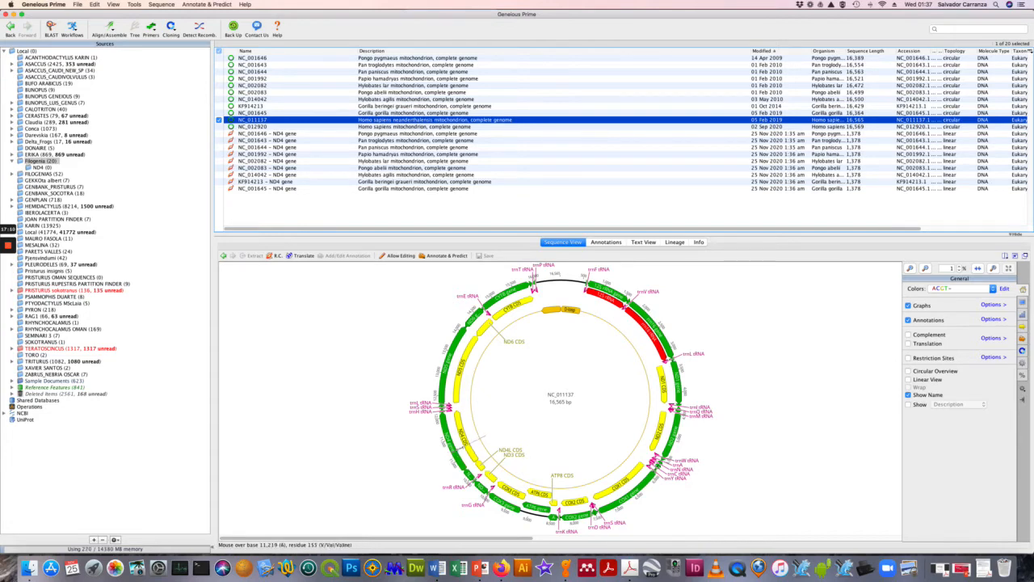
pyautogui.click(457, 457)
pyautogui.click(455, 454)
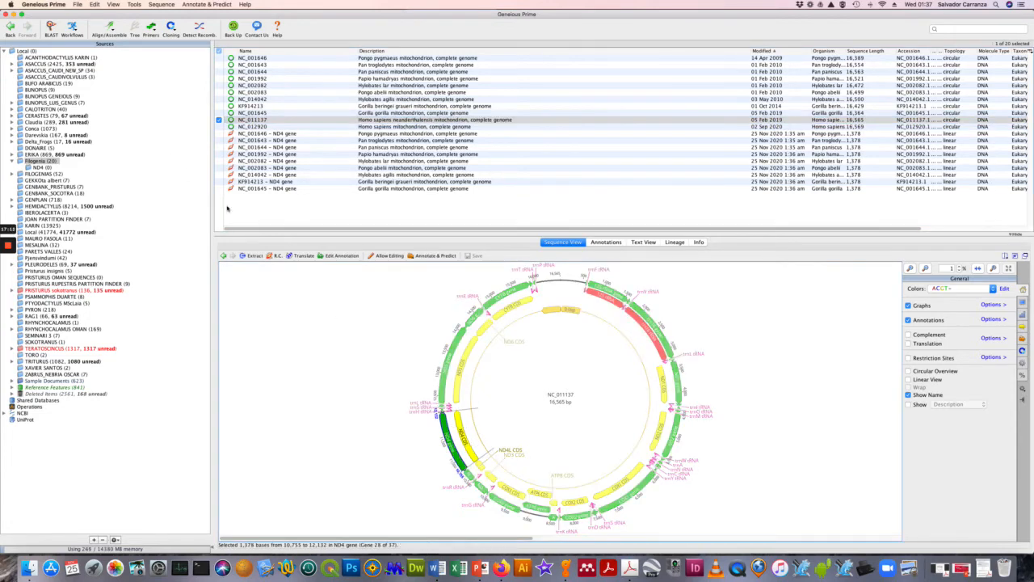
pyautogui.click(251, 255)
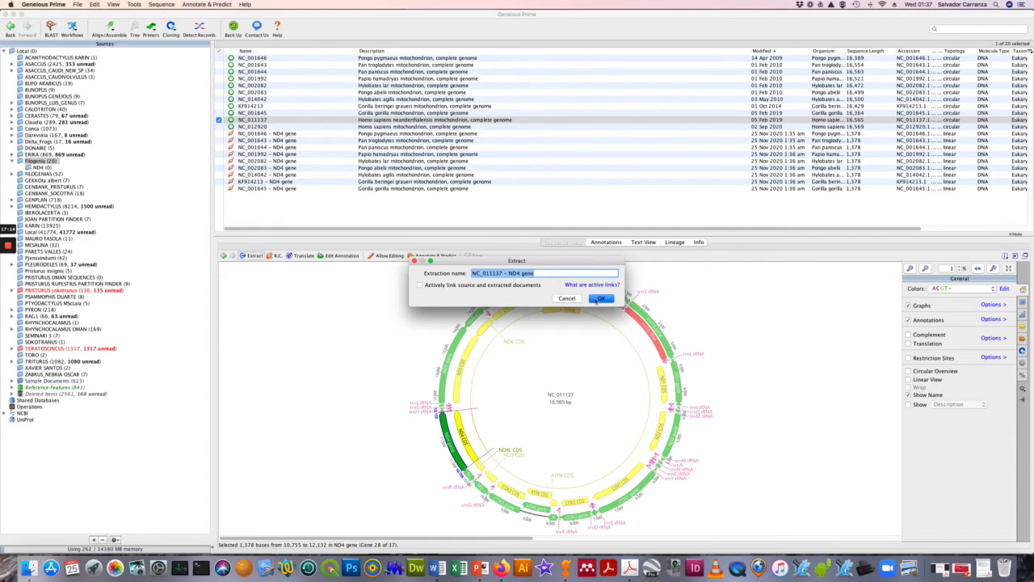
pyautogui.click(598, 298)
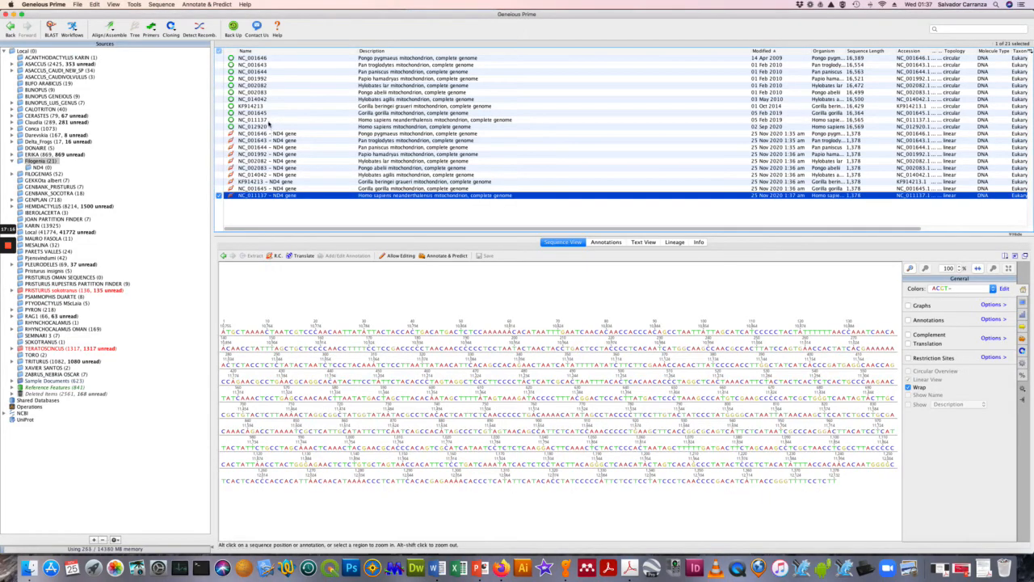
# - Extract the ND4 gene from the Homo sapiens genome NC_012920 under the suggested name
pyautogui.click(269, 126)
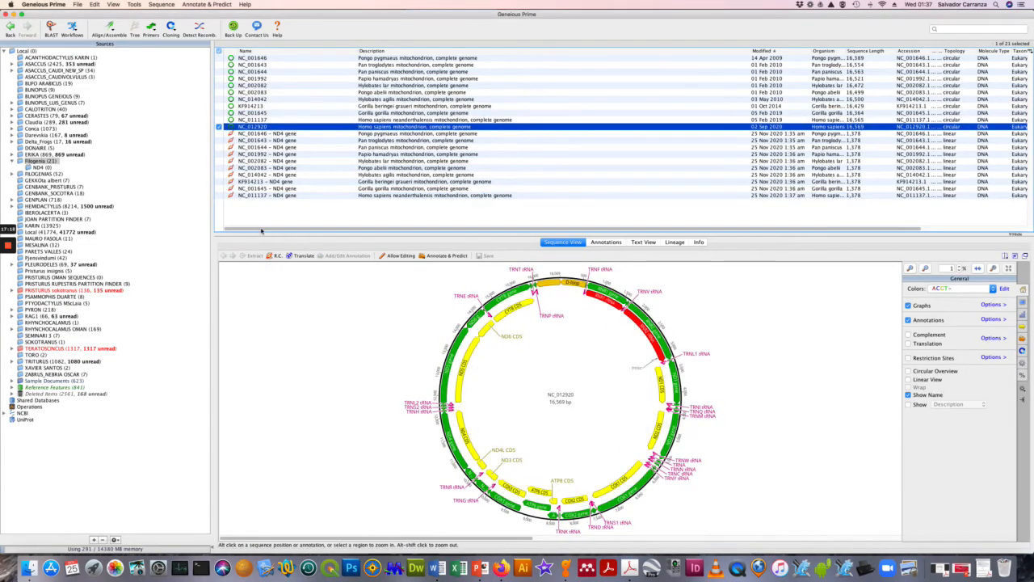
pyautogui.click(461, 427)
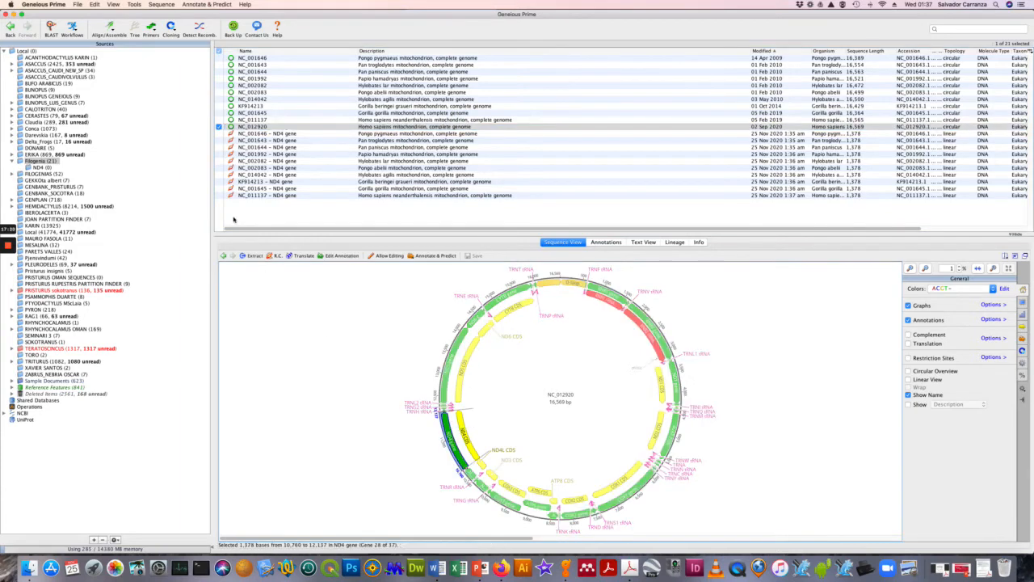
pyautogui.click(253, 255)
pyautogui.press('Return')
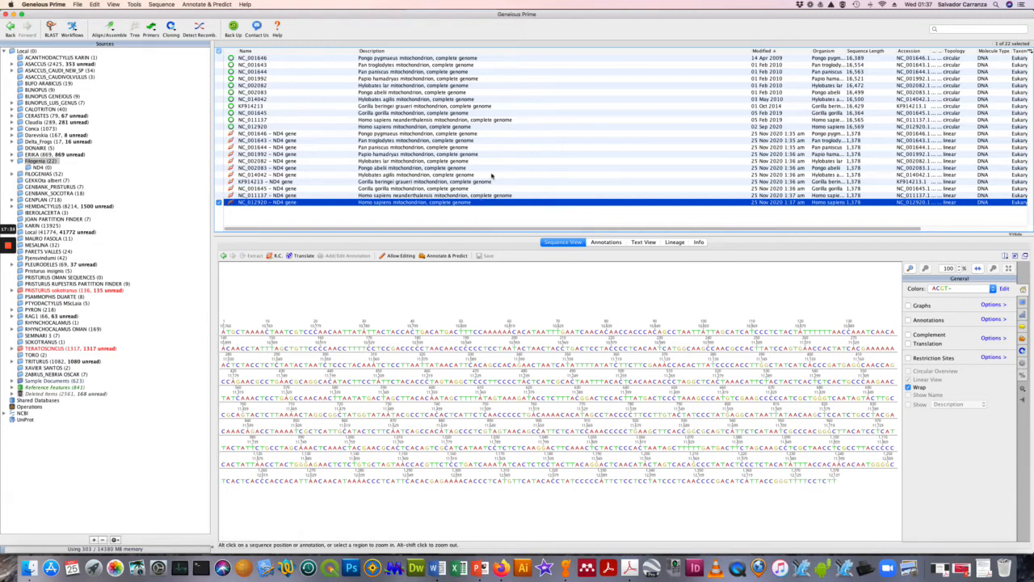
# - Move all 11 extracted ND4 gene sequences into the ND4 subfolder of Filogenia and open that subfolder
pyautogui.keyDown('shift'); pyautogui.click(323, 133); pyautogui.keyUp('shift')
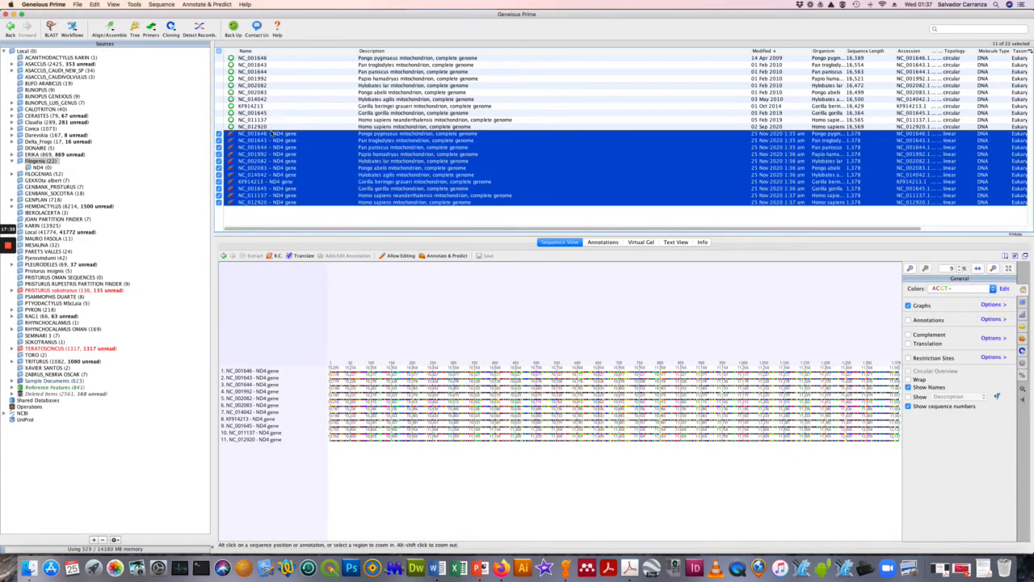
pyautogui.moveTo(80, 135); pyautogui.dragTo(38, 168)
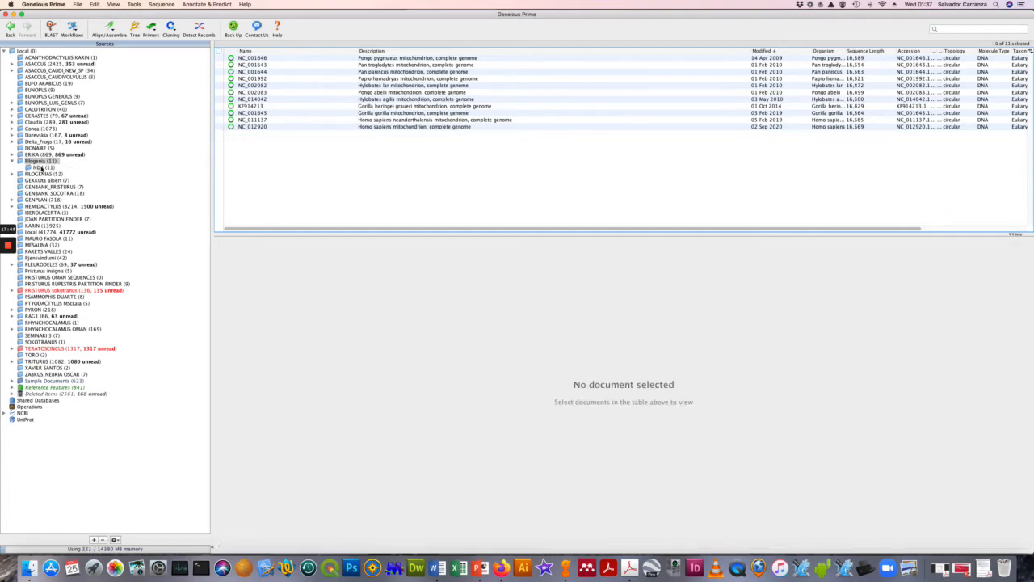
pyautogui.click(38, 167)
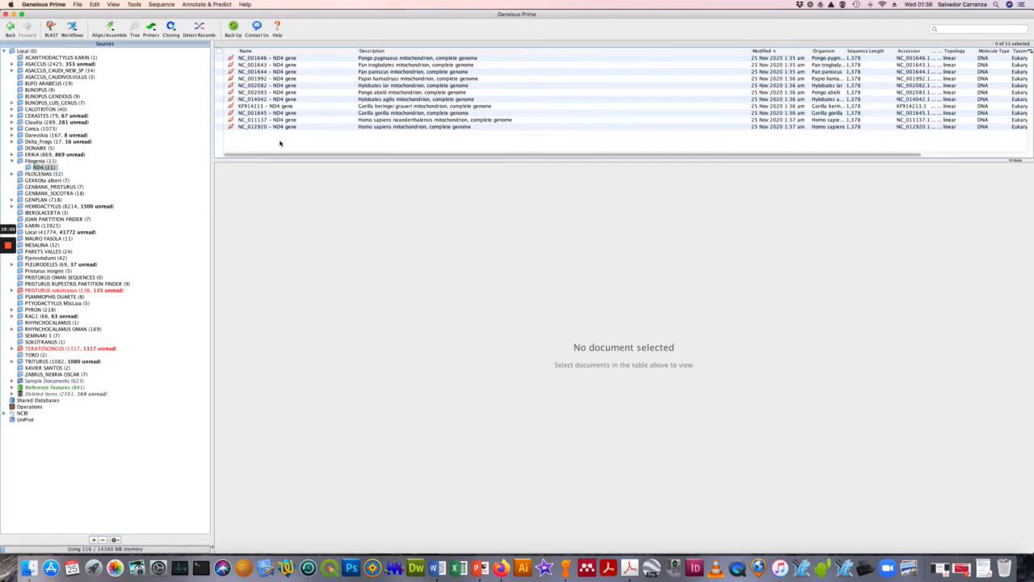
# - Run a multiple alignment of all 11 ND4 gene sequences with MUSCLE, using a maximum of 8 iterations
pyautogui.press('super+a')
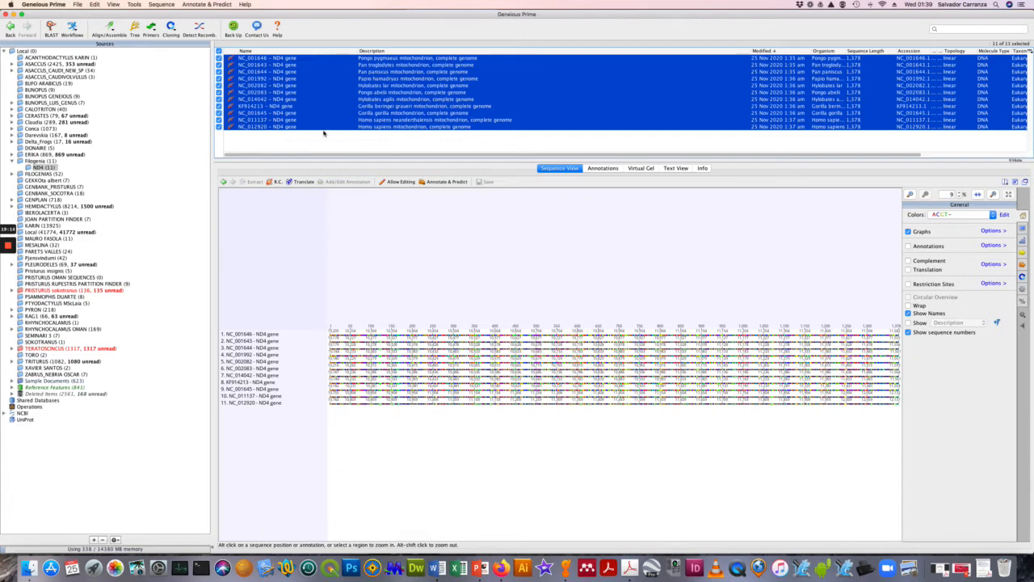
pyautogui.click(134, 5)
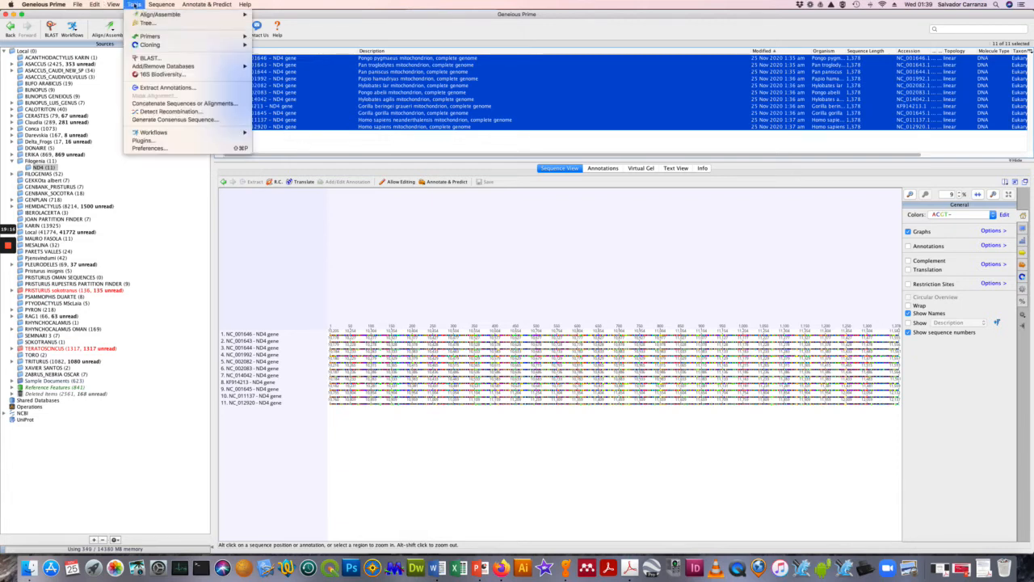
pyautogui.moveTo(142, 15)
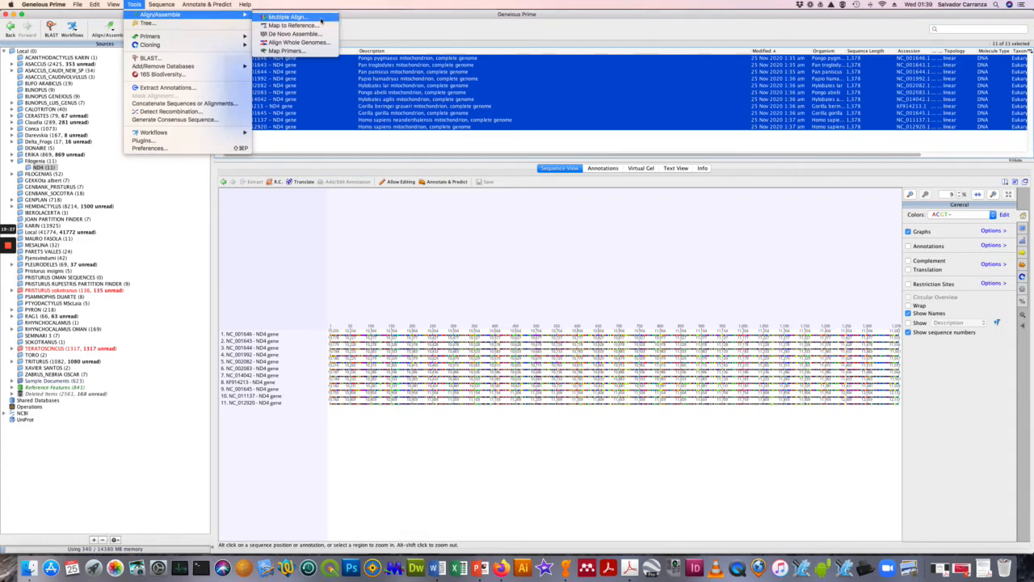
pyautogui.click(321, 19)
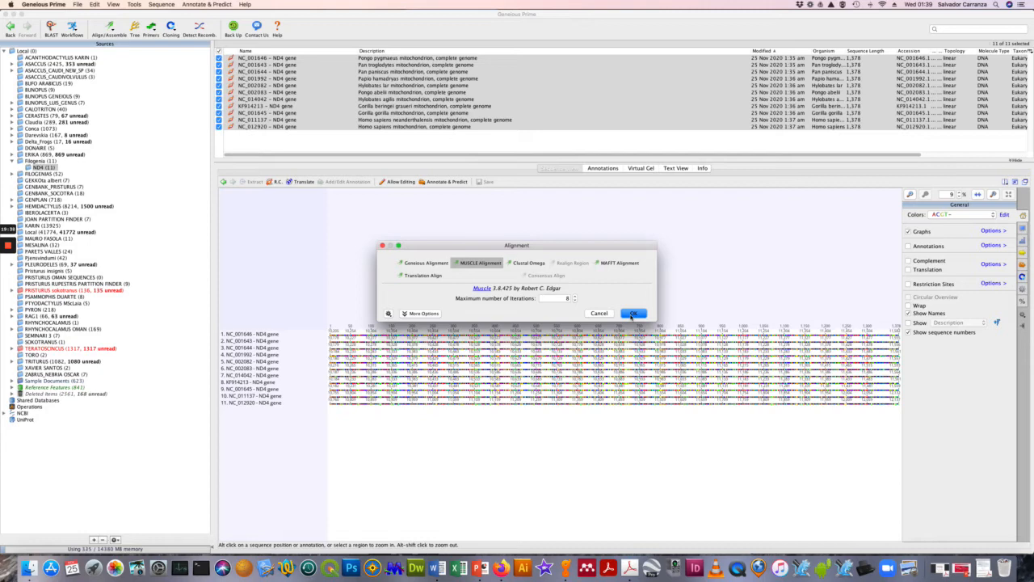
pyautogui.click(633, 314)
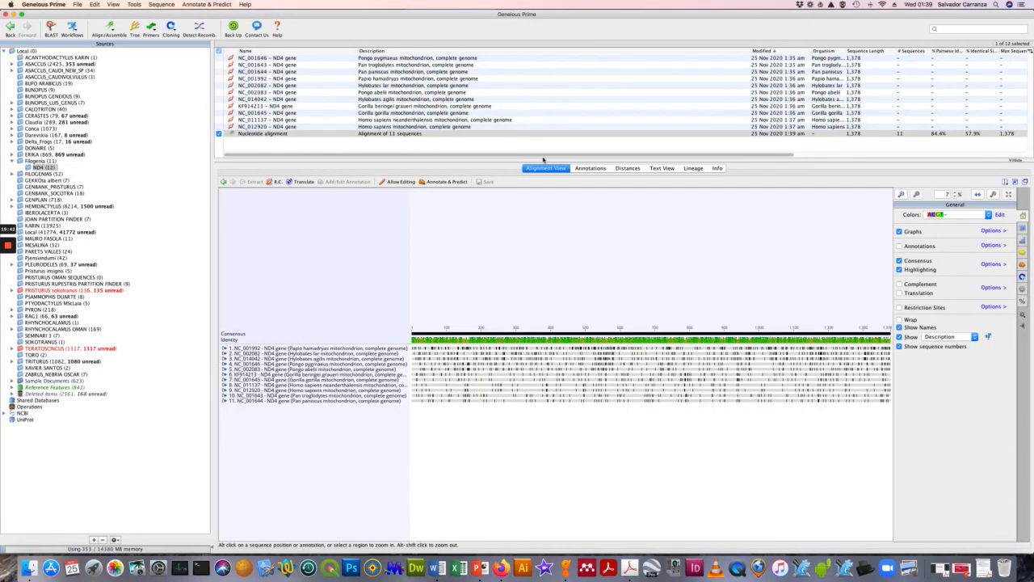
# - Enlarge the document list area and examine the nucleotide alignment at base level, comparing columns 237 and 231 across the sequences
pyautogui.moveTo(542, 160); pyautogui.dragTo(543, 209)
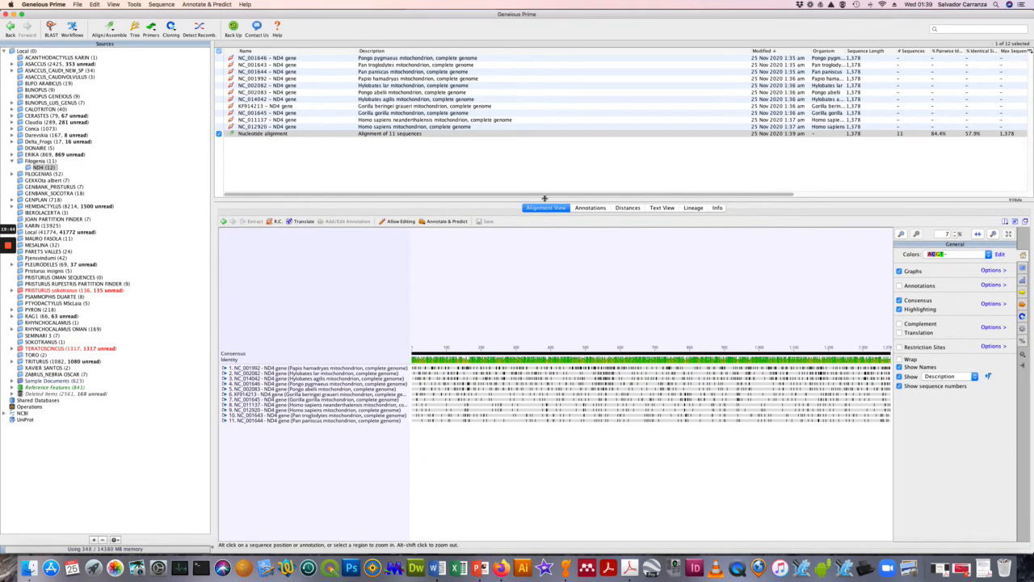
pyautogui.click(901, 233)
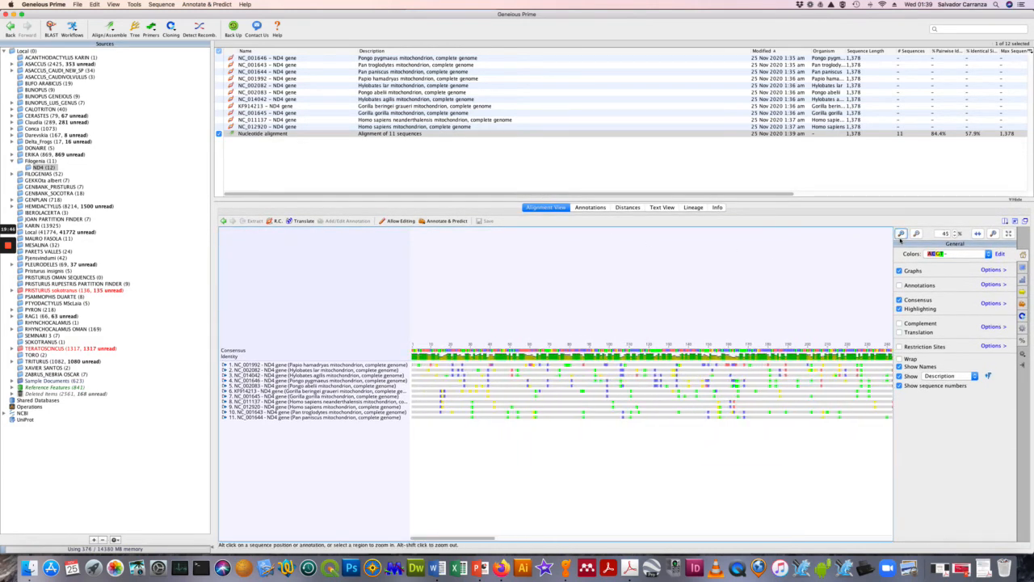
pyautogui.click(901, 233)
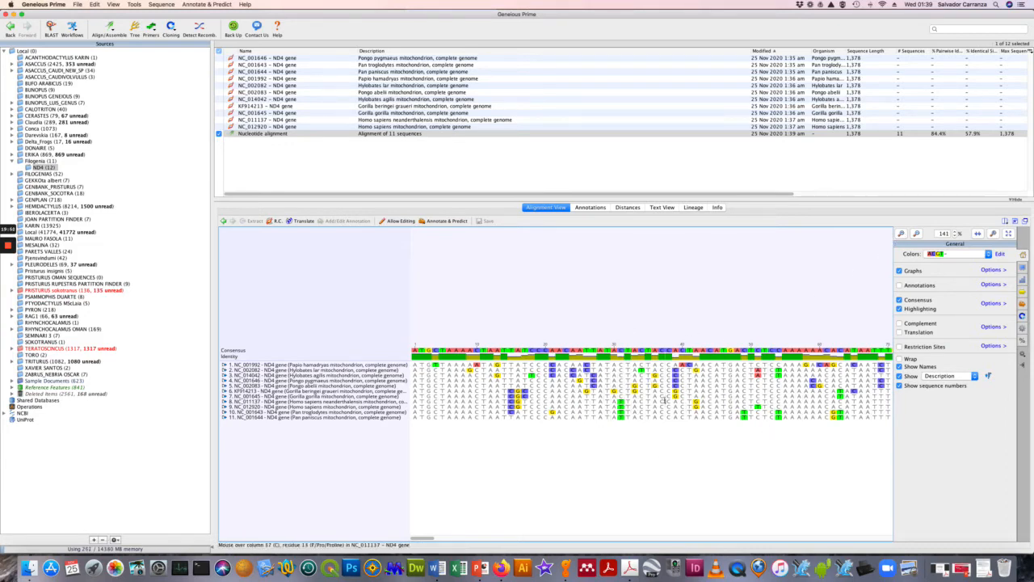
pyautogui.hscroll(10, 664, 399)
pyautogui.hscroll(15, 686, 372)
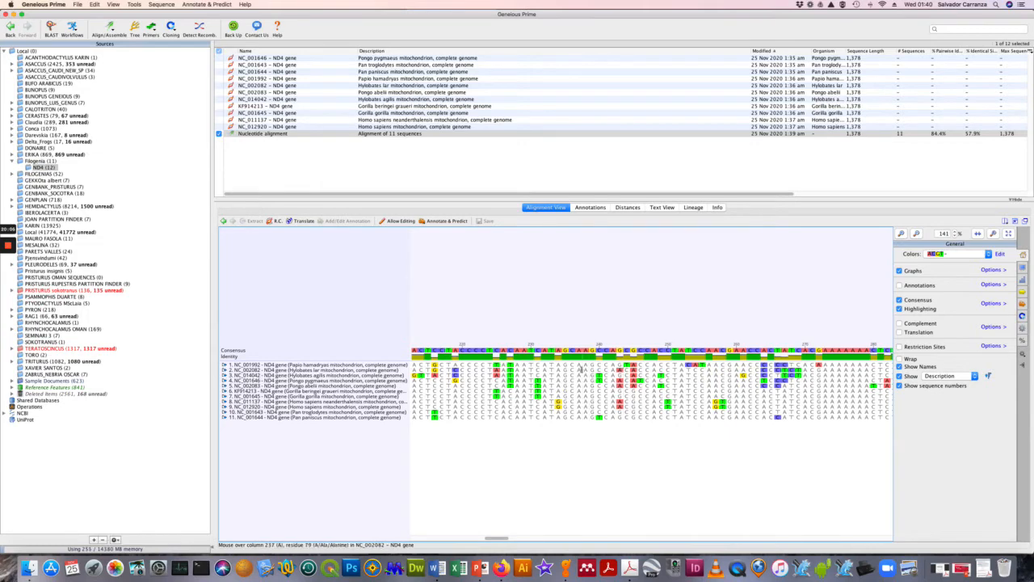
pyautogui.moveTo(581, 366); pyautogui.dragTo(578, 418)
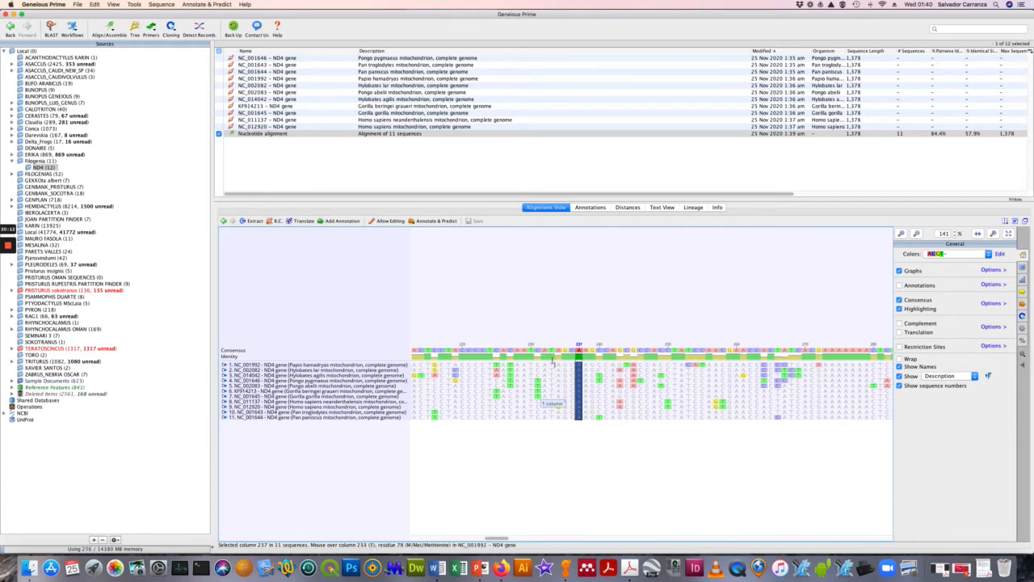
pyautogui.moveTo(535, 352); pyautogui.dragTo(538, 421)
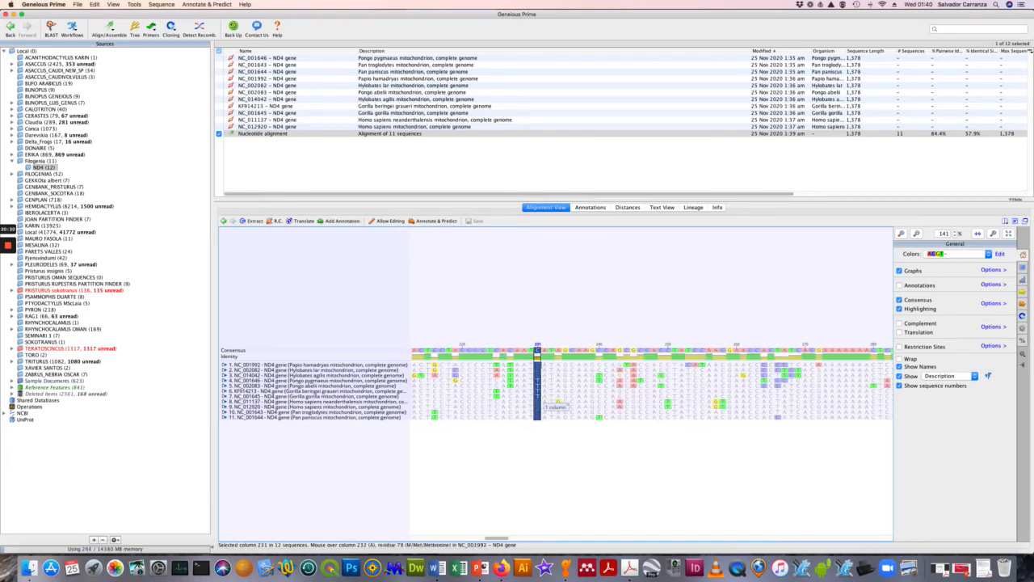
pyautogui.click(544, 442)
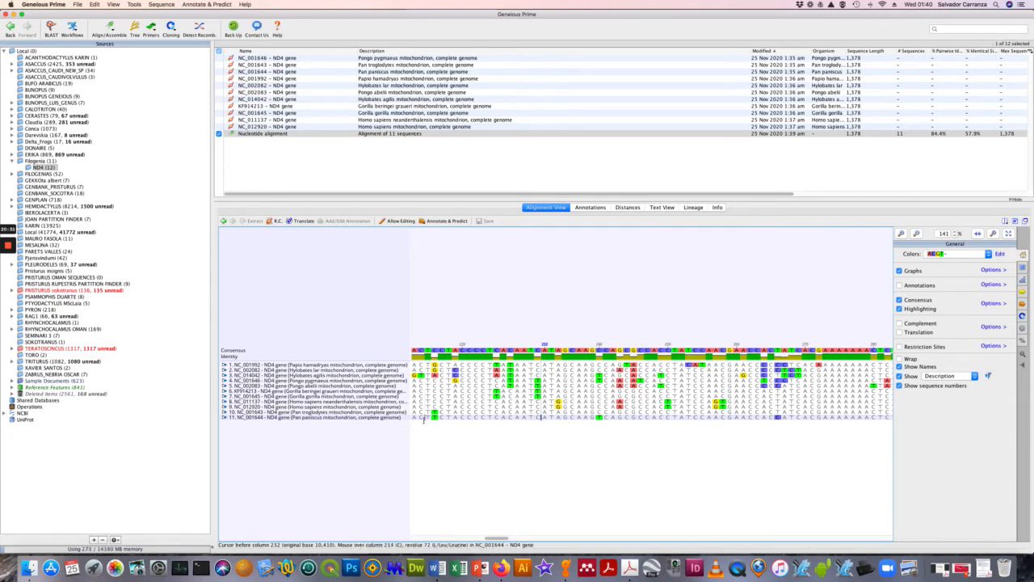
# - Compare the bases in column 216 of the two Pan sequences and in columns 257 to 258 of the two Homo sequences
pyautogui.click(433, 413)
pyautogui.moveTo(433, 413); pyautogui.dragTo(433, 417)
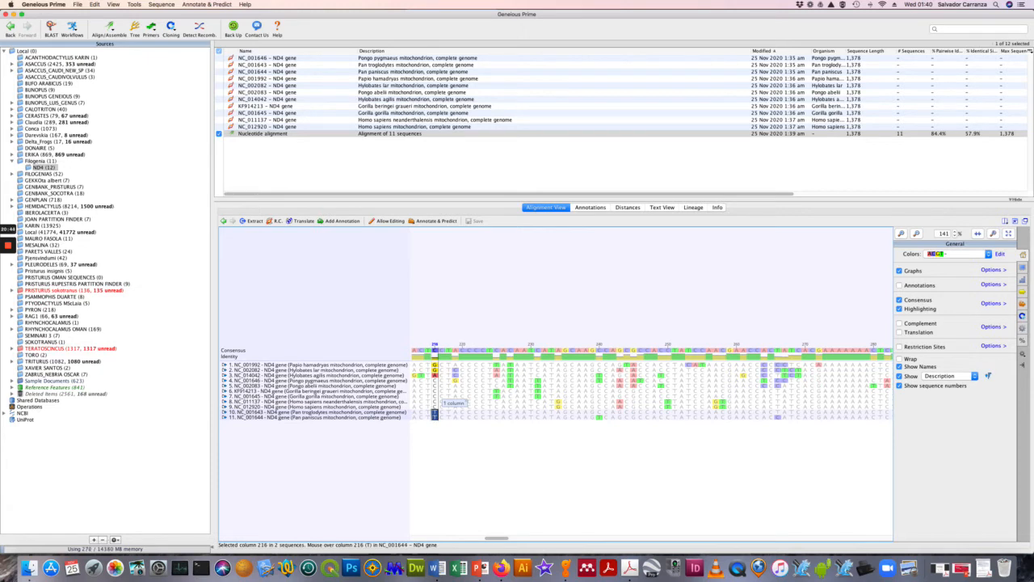
pyautogui.click(435, 412)
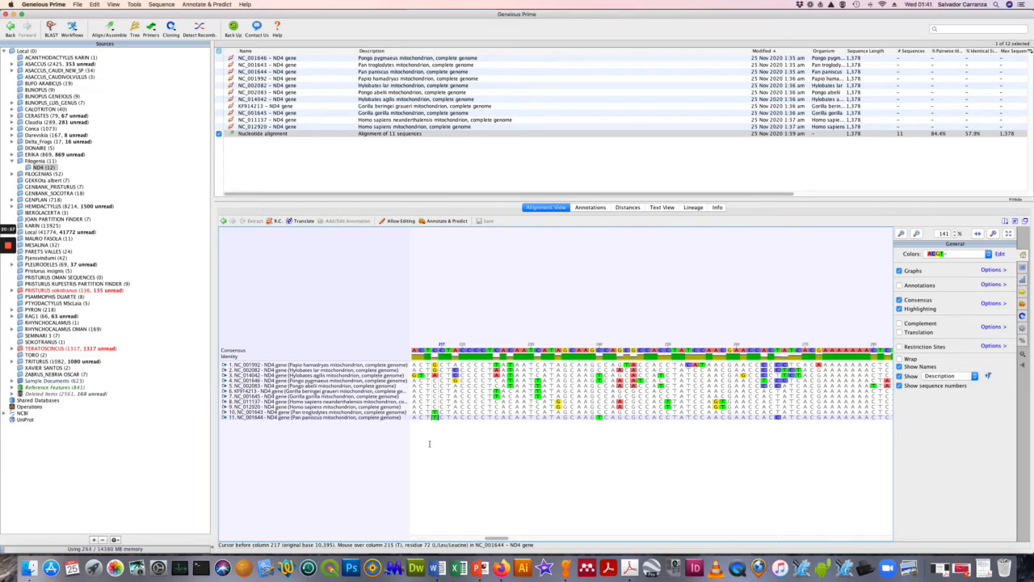
pyautogui.hscroll(10, 429, 444)
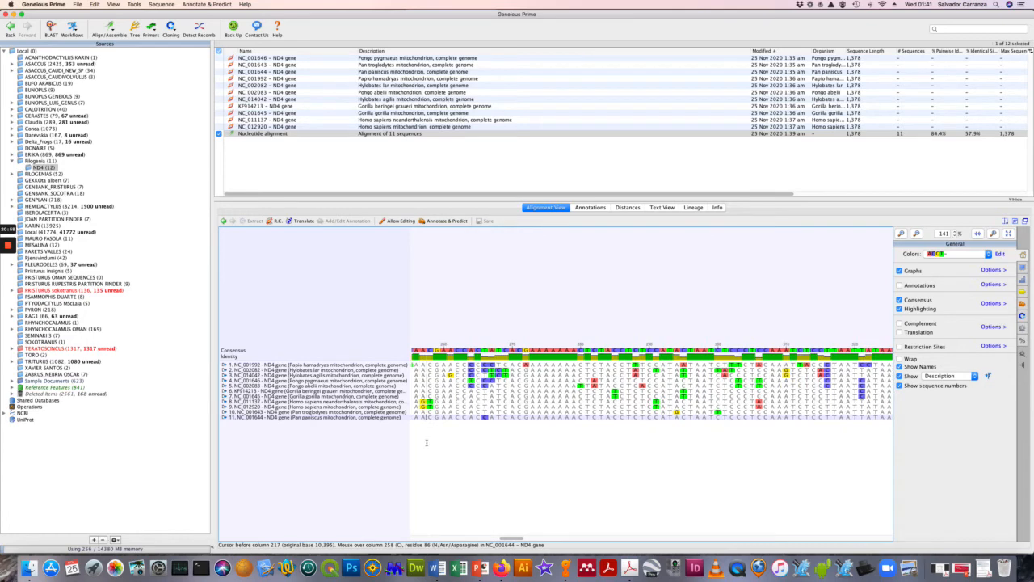
pyautogui.moveTo(419, 400); pyautogui.dragTo(427, 406)
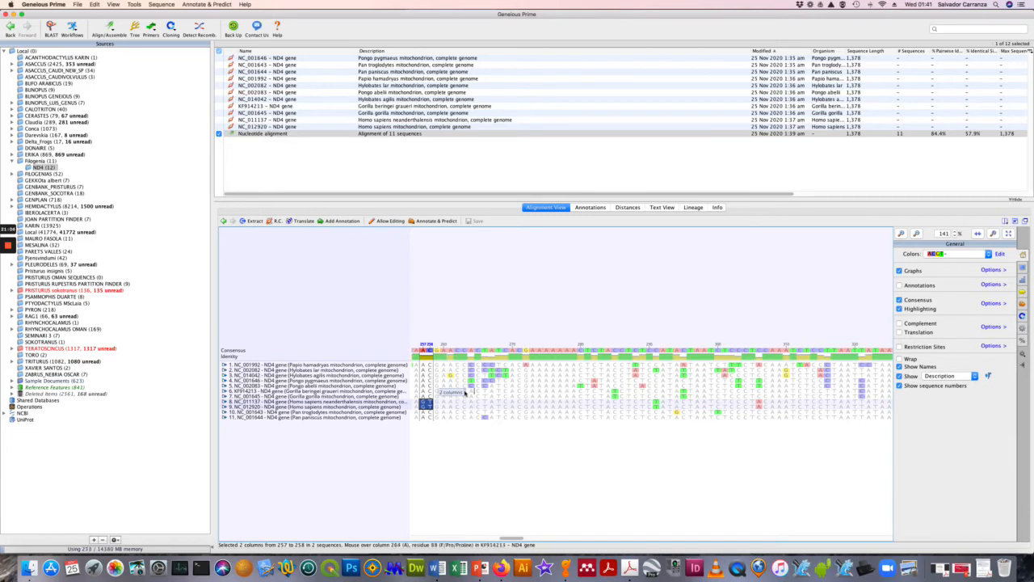
pyautogui.click(434, 440)
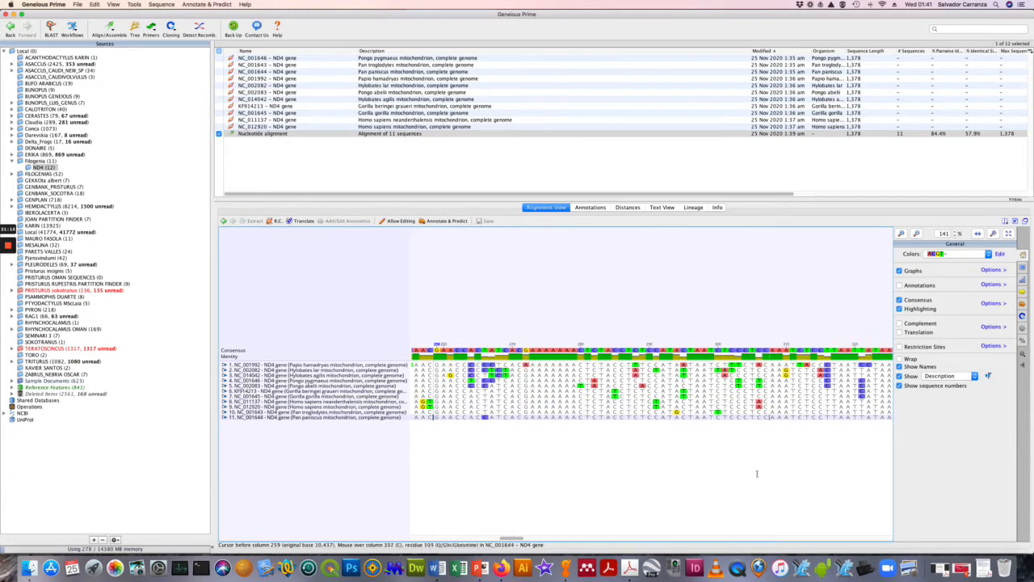
# - Examine the variable and conserved columns along the nucleotide alignment, then return to its first column
pyautogui.hscroll(5, 789, 417)
pyautogui.hscroll(10, 788, 417)
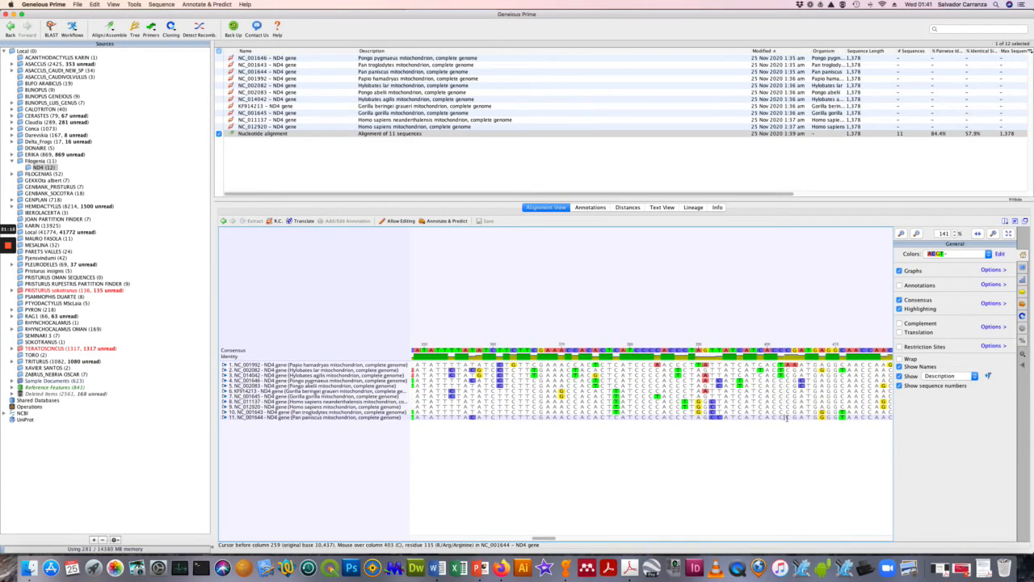
pyautogui.hscroll(20, 787, 418)
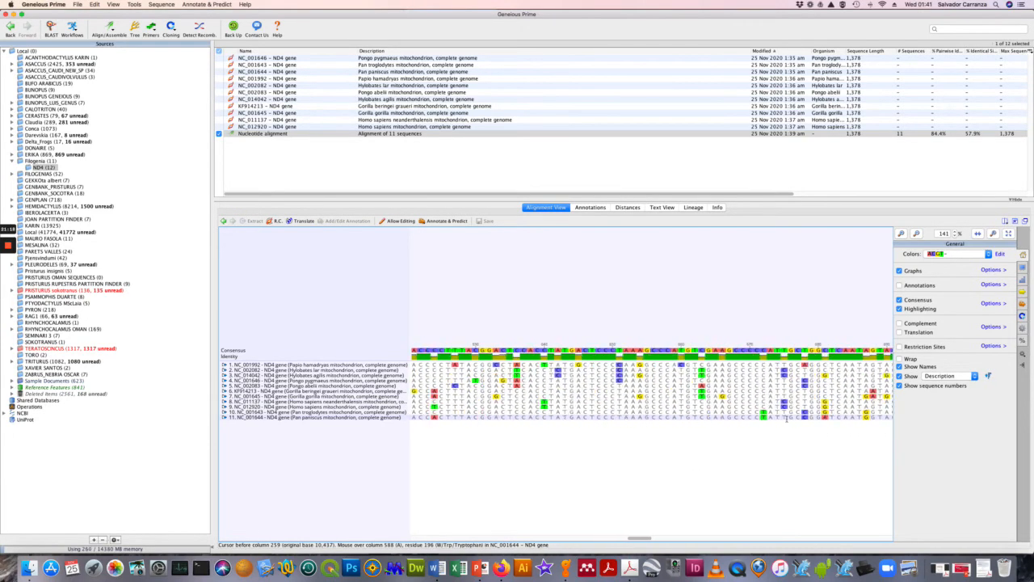
pyautogui.hscroll(15, 787, 418)
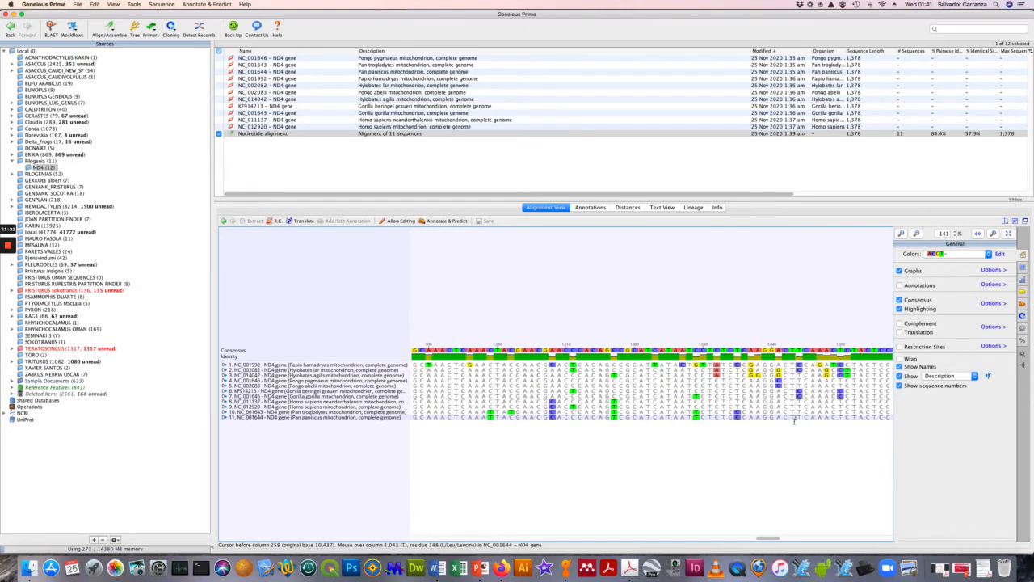
pyautogui.hscroll(-8, 789, 392)
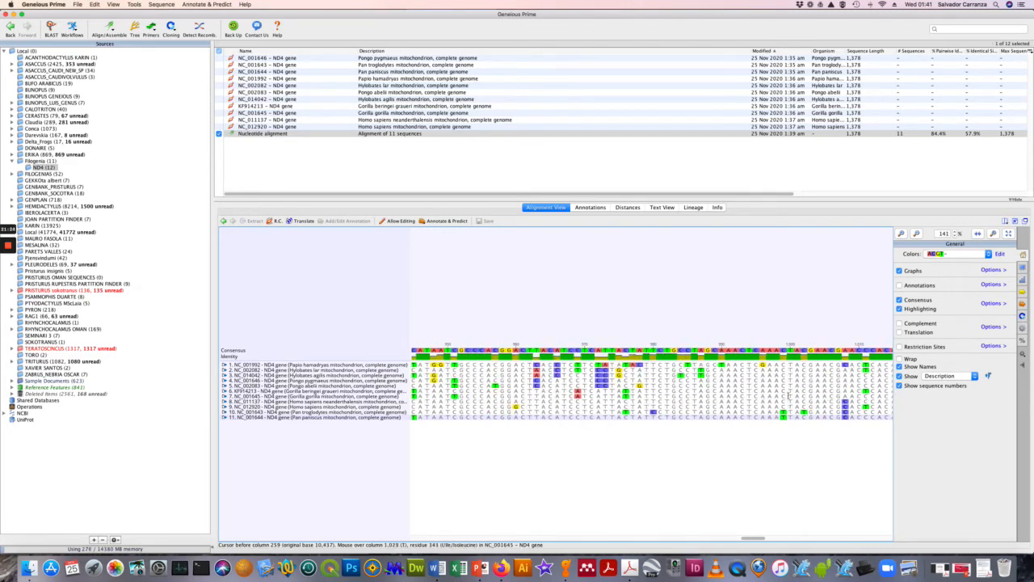
pyautogui.hscroll(-20, 790, 396)
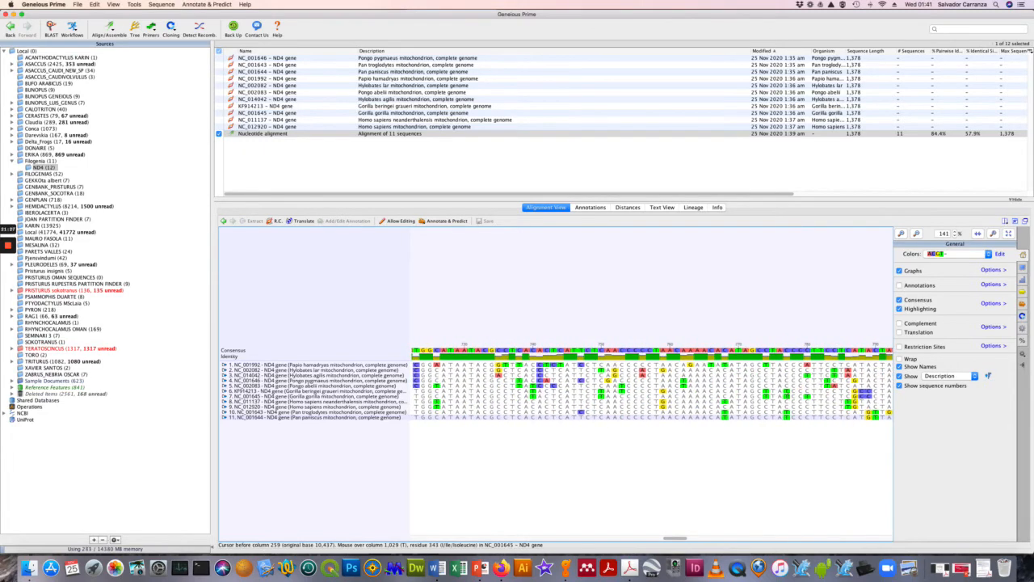
pyautogui.hscroll(-12, 787, 397)
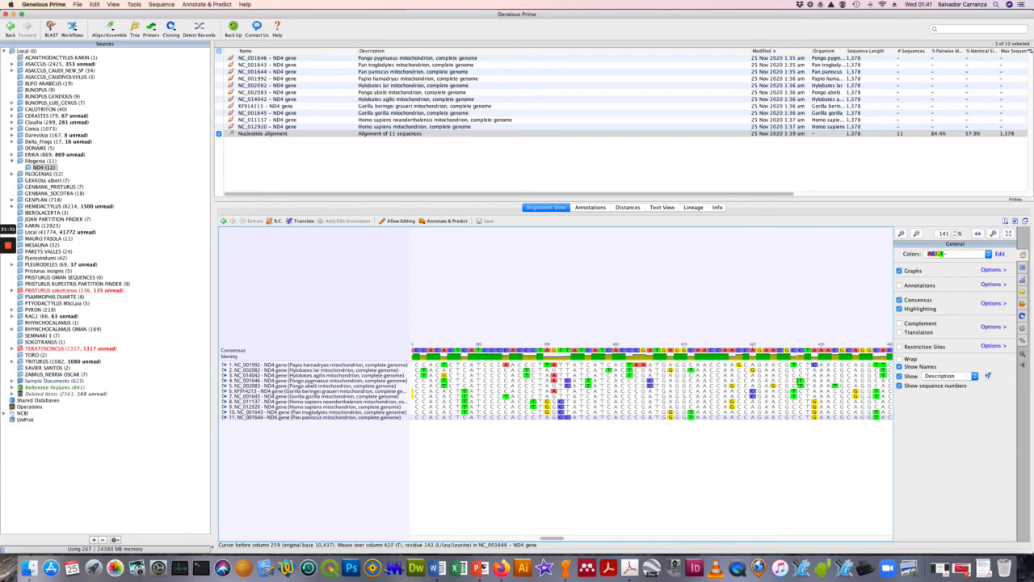
pyautogui.hscroll(-1, 789, 397)
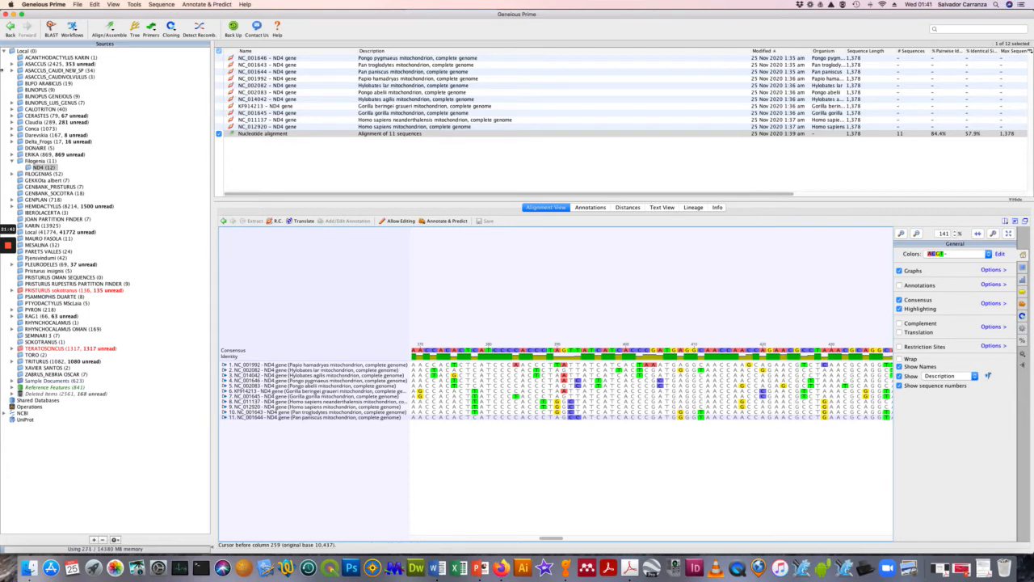
pyautogui.click(262, 159)
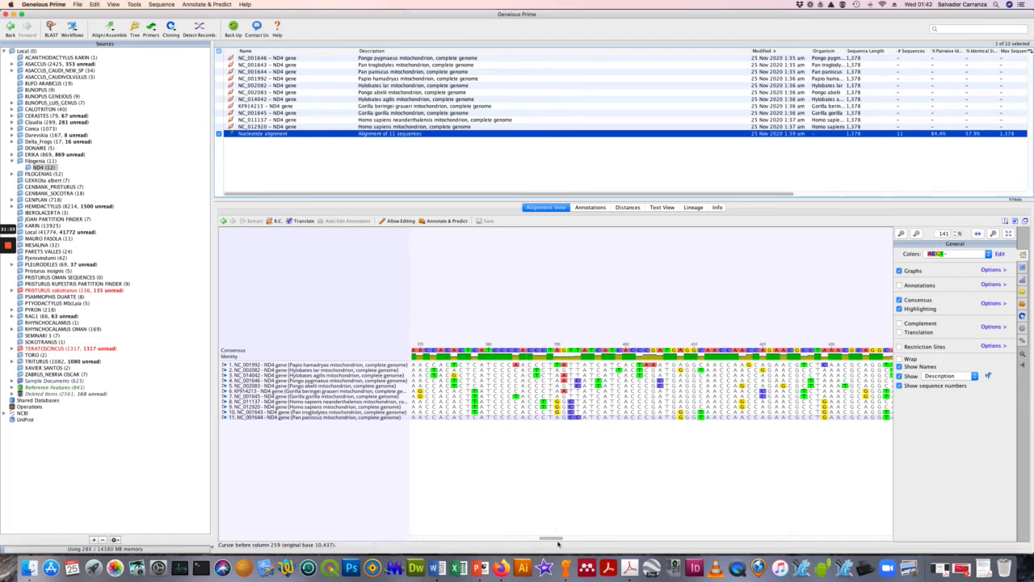
pyautogui.moveTo(558, 540); pyautogui.dragTo(429, 539)
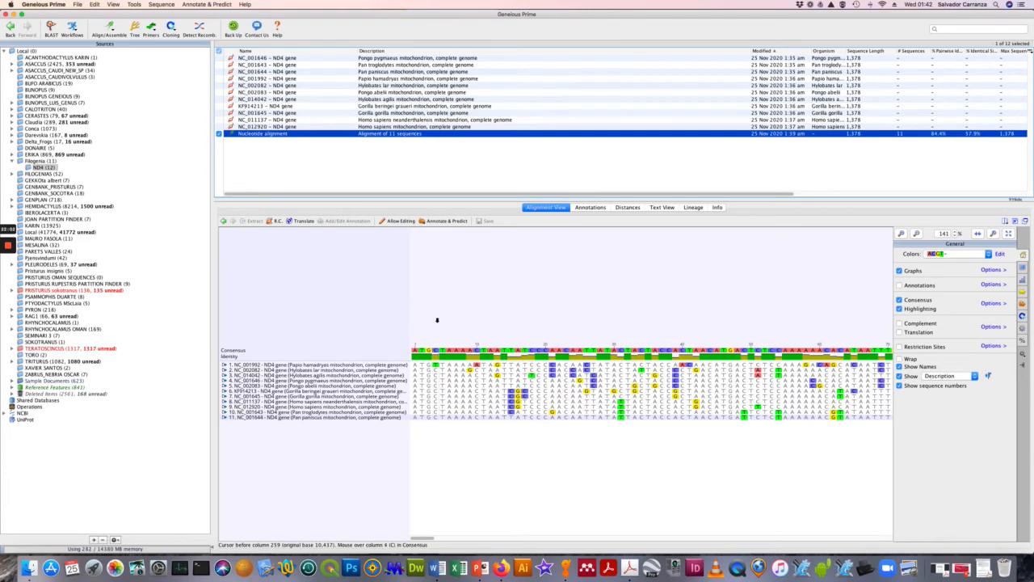
# - Translate the entire nucleotide alignment with the Vertebrate Mitochondrial genetic code in frame 1, translating start codons as M and removing the final stop codon
pyautogui.click(284, 135)
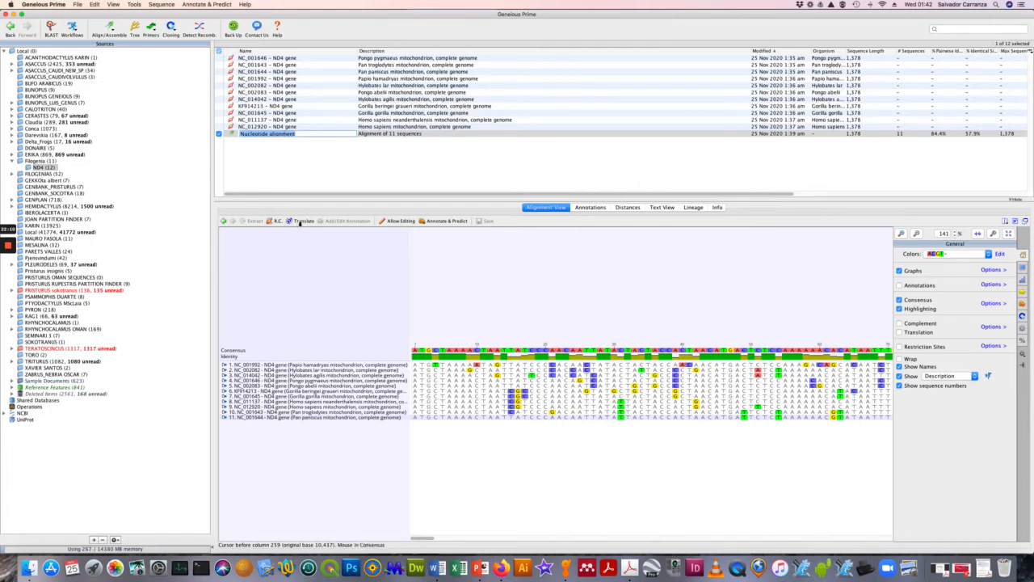
pyautogui.click(319, 174)
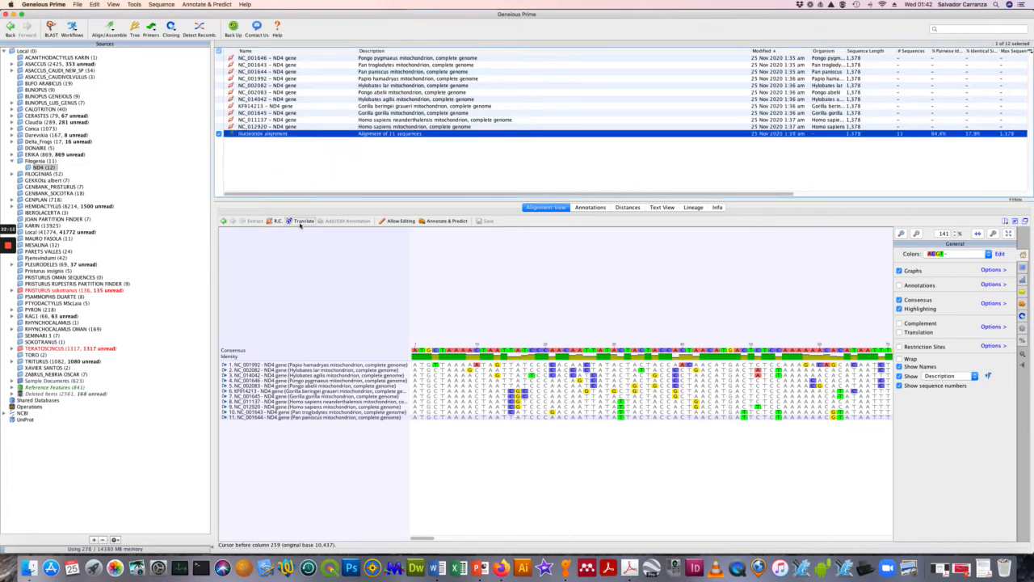
pyautogui.click(301, 222)
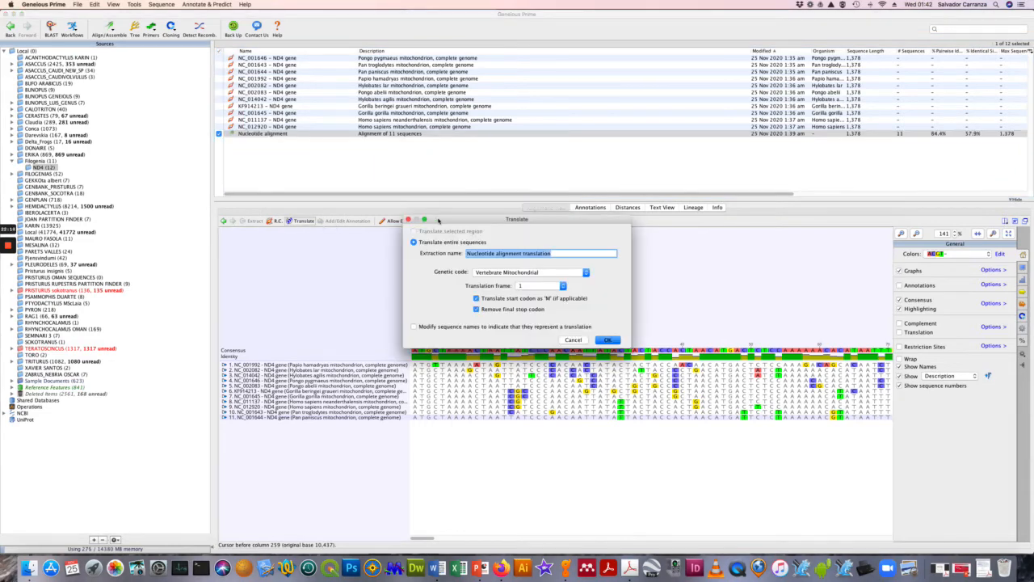
pyautogui.moveTo(439, 220); pyautogui.dragTo(563, 79)
pyautogui.click(616, 131)
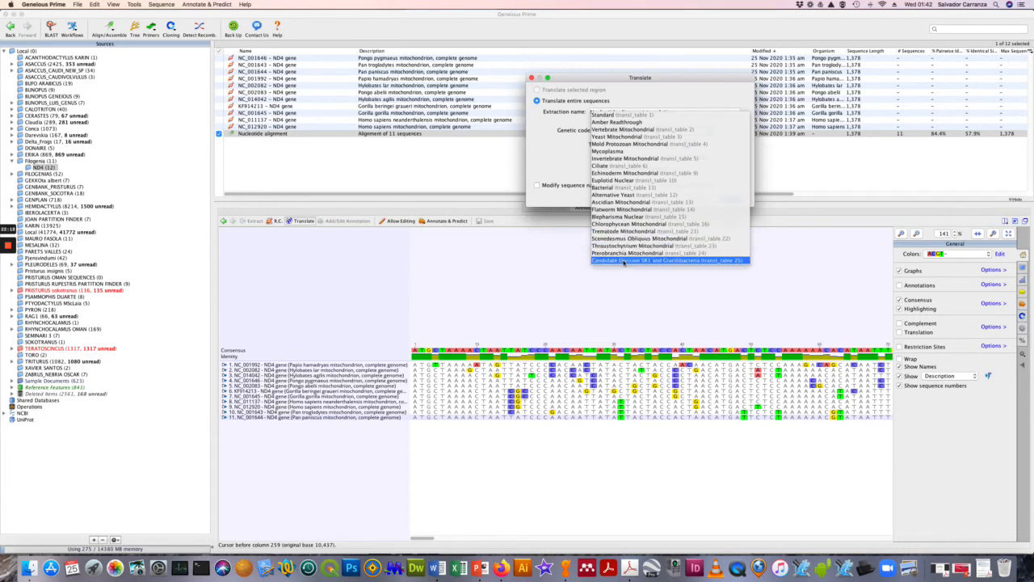
pyautogui.click(618, 130)
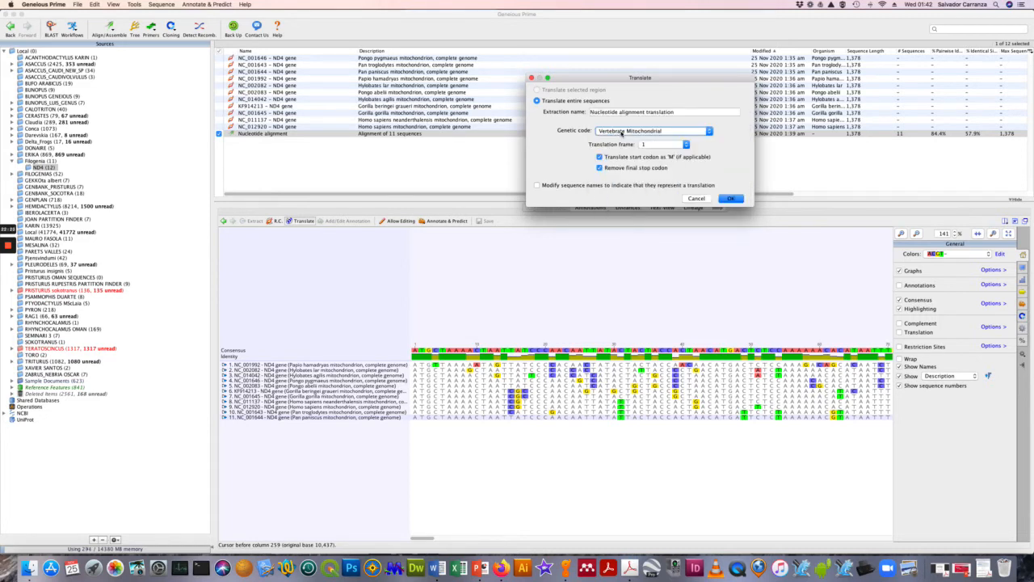
pyautogui.click(623, 132)
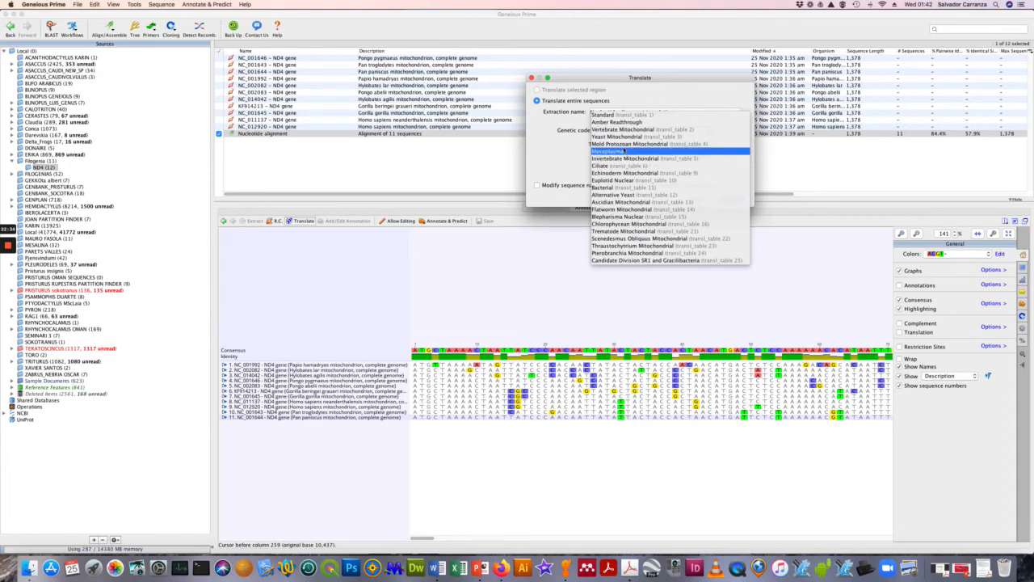
pyautogui.click(627, 130)
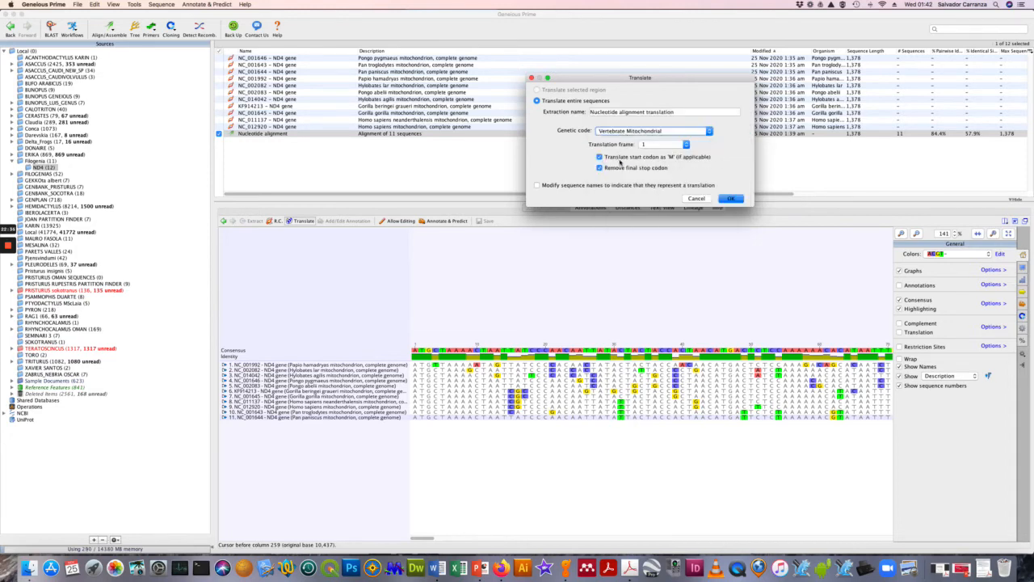
pyautogui.click(729, 198)
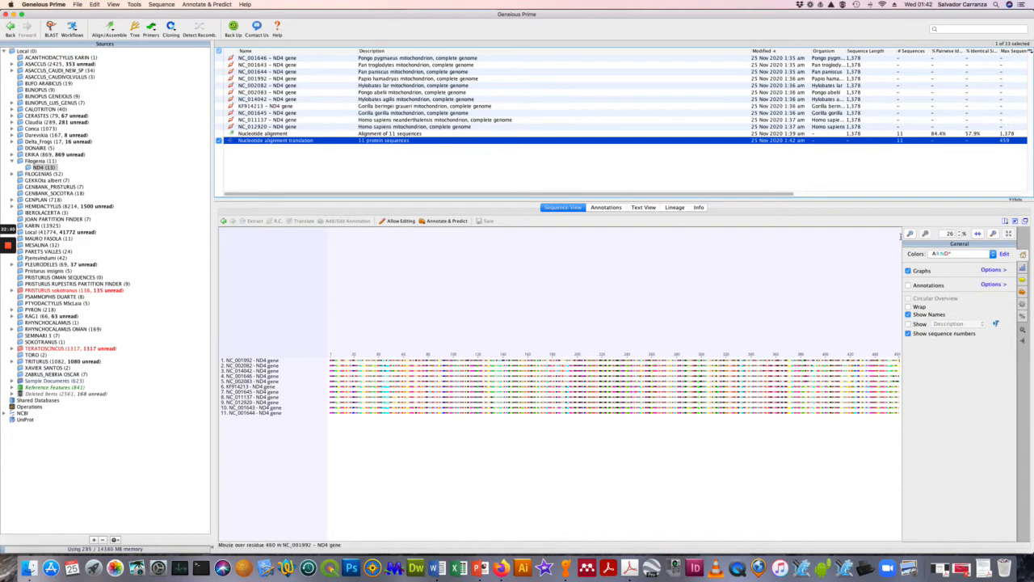
# - Enlarge the translated protein sequences to 141% and examine their amino acids through to the end
pyautogui.click(909, 233)
pyautogui.click(910, 233)
pyautogui.click(910, 234)
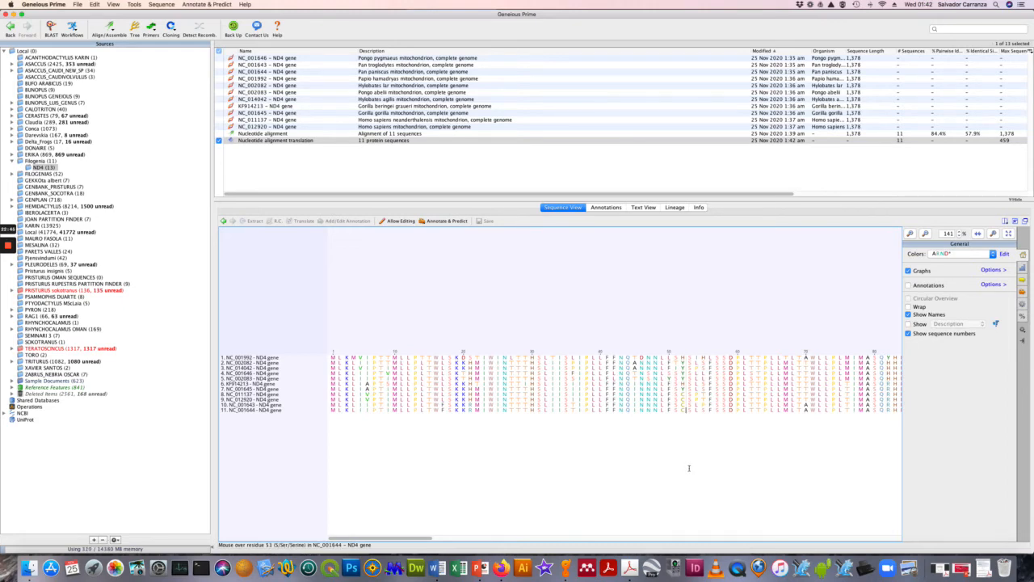
pyautogui.hscroll(10, 689, 467)
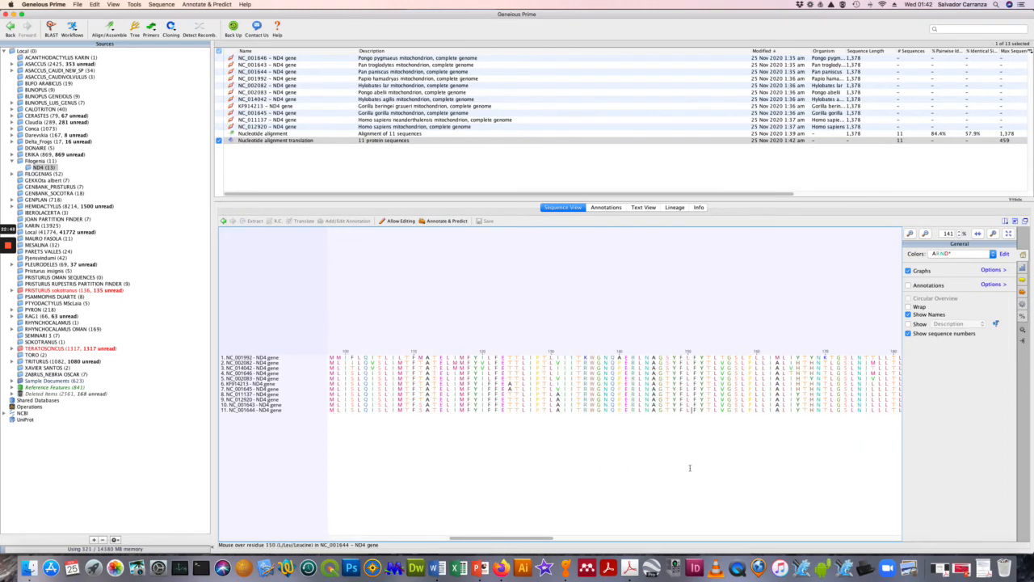
pyautogui.hscroll(20, 689, 467)
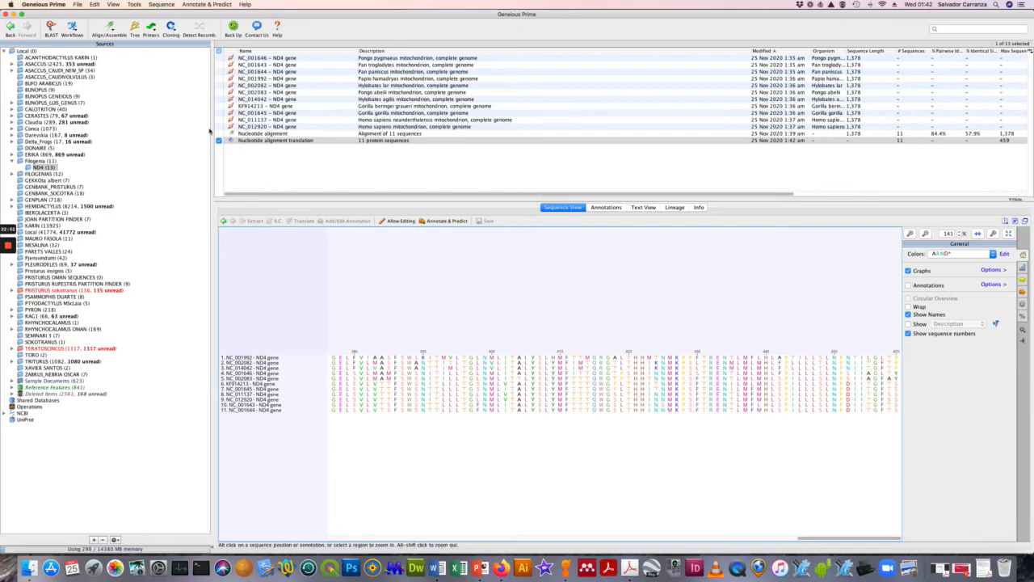
# - Reopen the nucleotide alignment and look over its columns toward the end and back to the first one
pyautogui.click(269, 134)
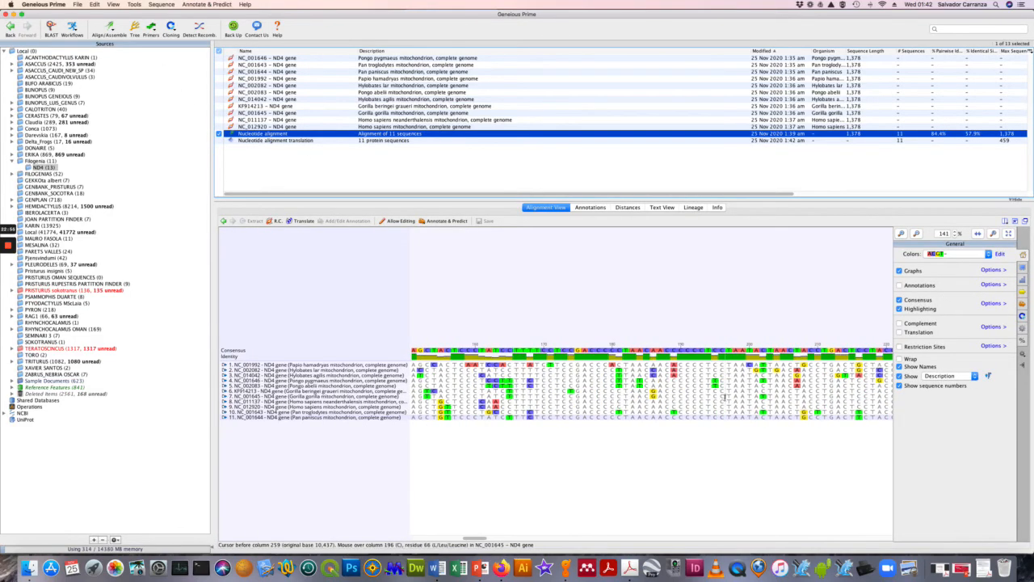
pyautogui.hscroll(15, 724, 398)
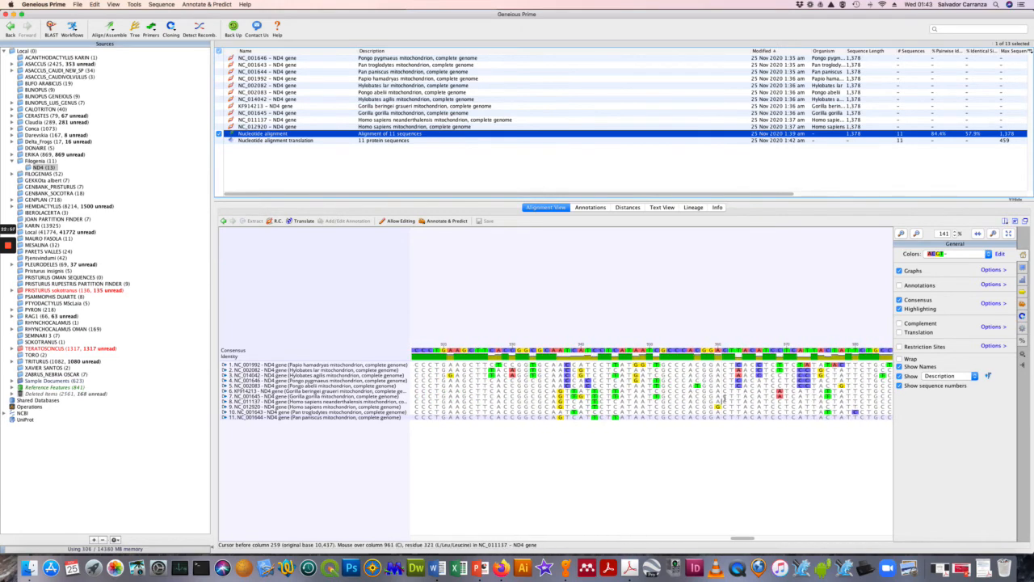
pyautogui.hscroll(20, 724, 397)
pyautogui.hscroll(-20, 724, 398)
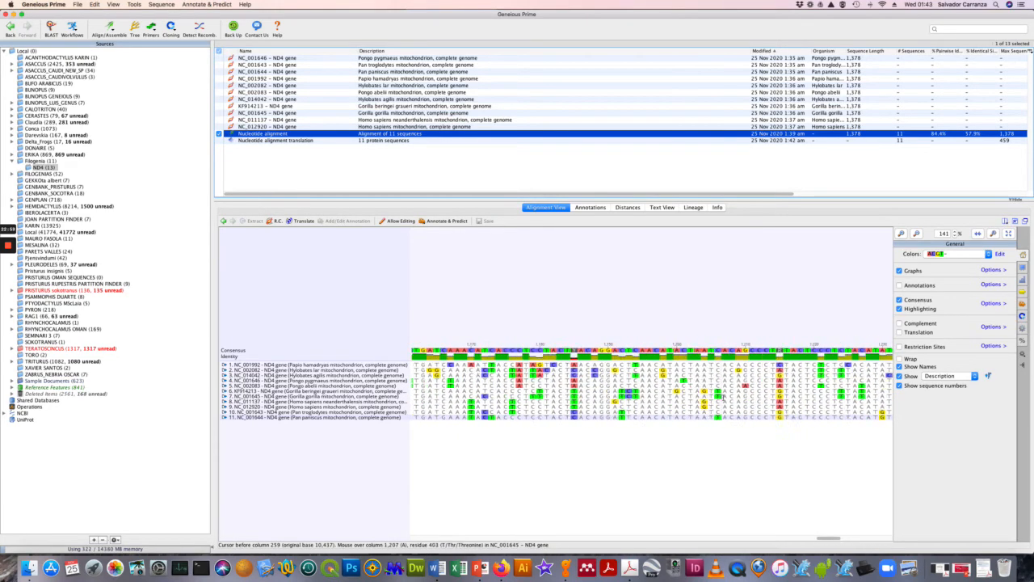
pyautogui.hscroll(-20, 724, 397)
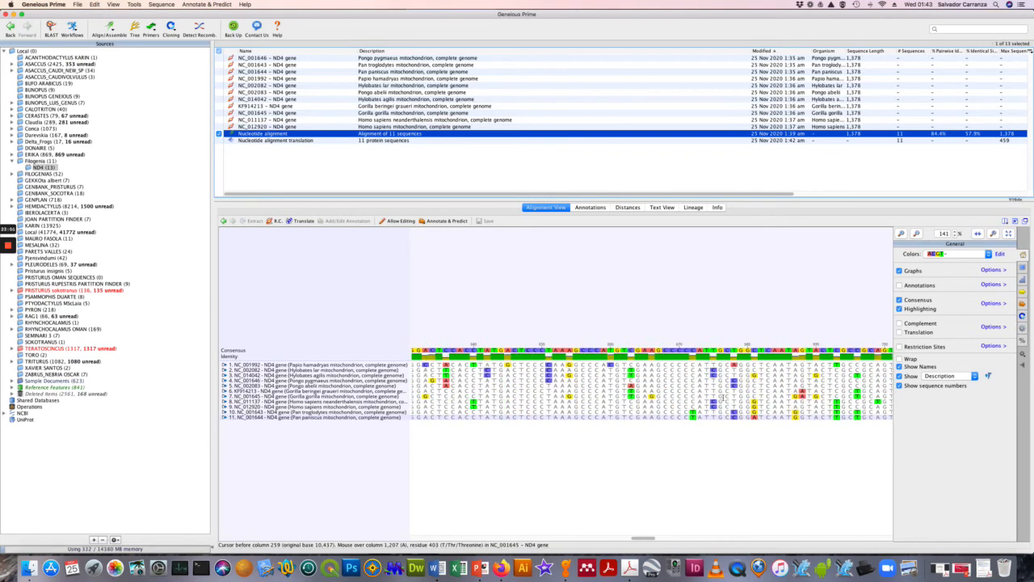
pyautogui.hscroll(-10, 724, 397)
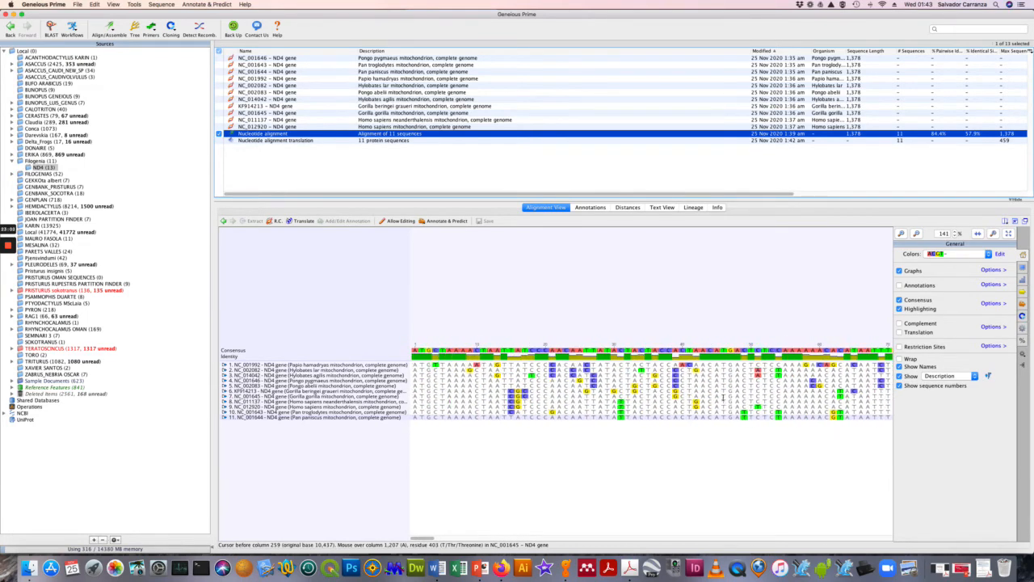
# - Alternate between the protein translation and the nucleotide alignment to compare their sequences and lengths
pyautogui.click(279, 140)
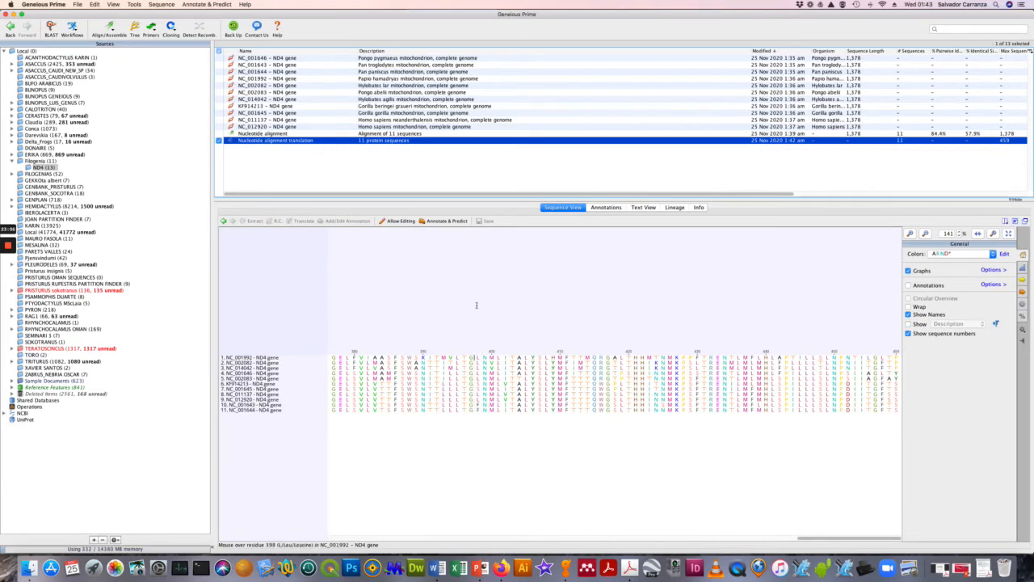
pyautogui.click(261, 135)
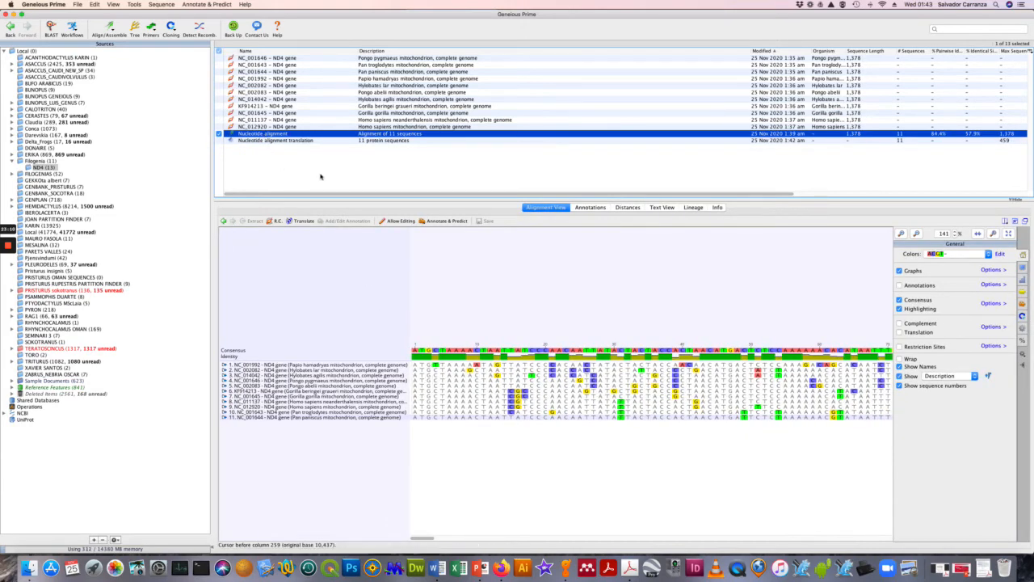
pyautogui.click(302, 141)
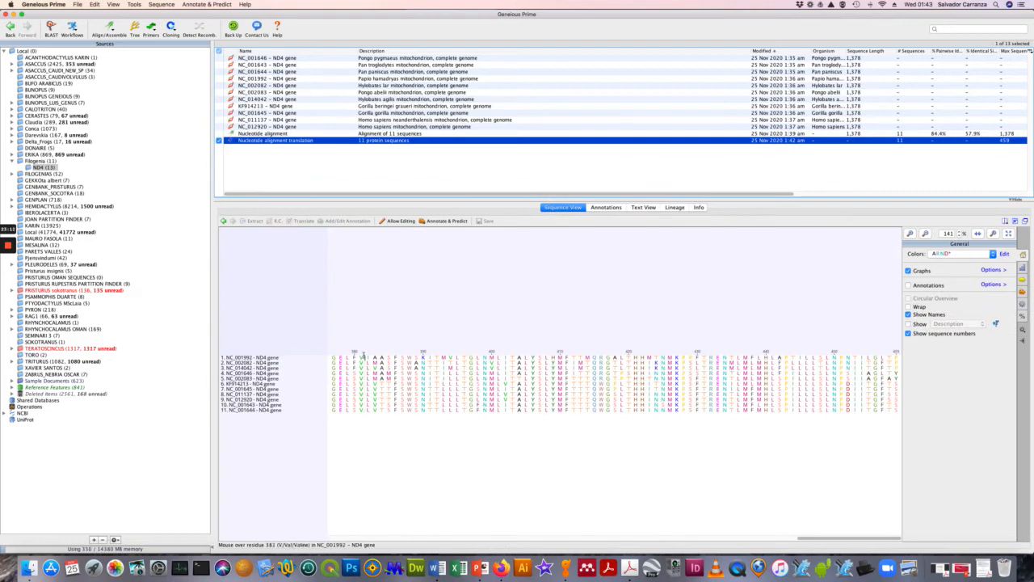
pyautogui.click(260, 134)
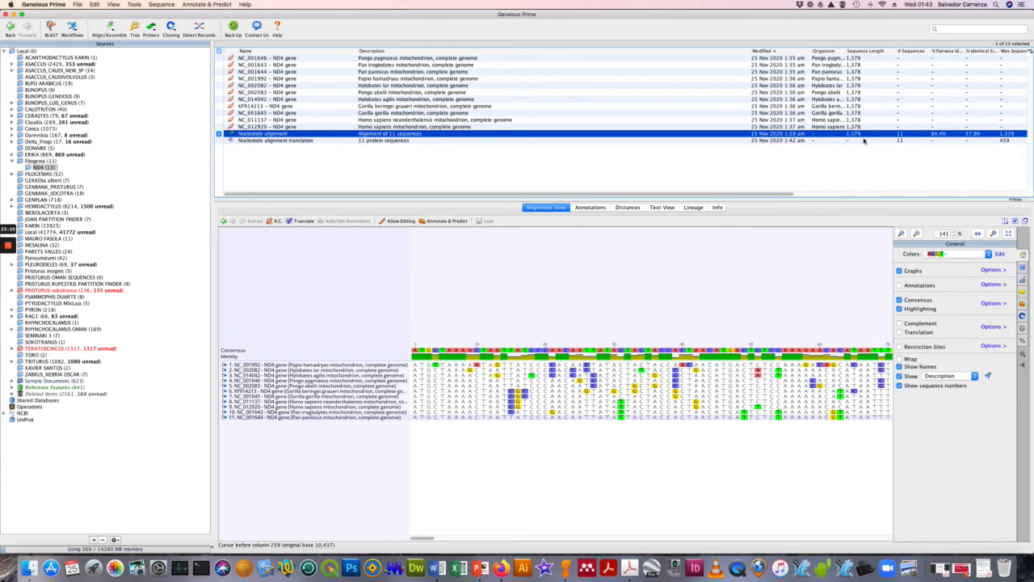
pyautogui.click(309, 140)
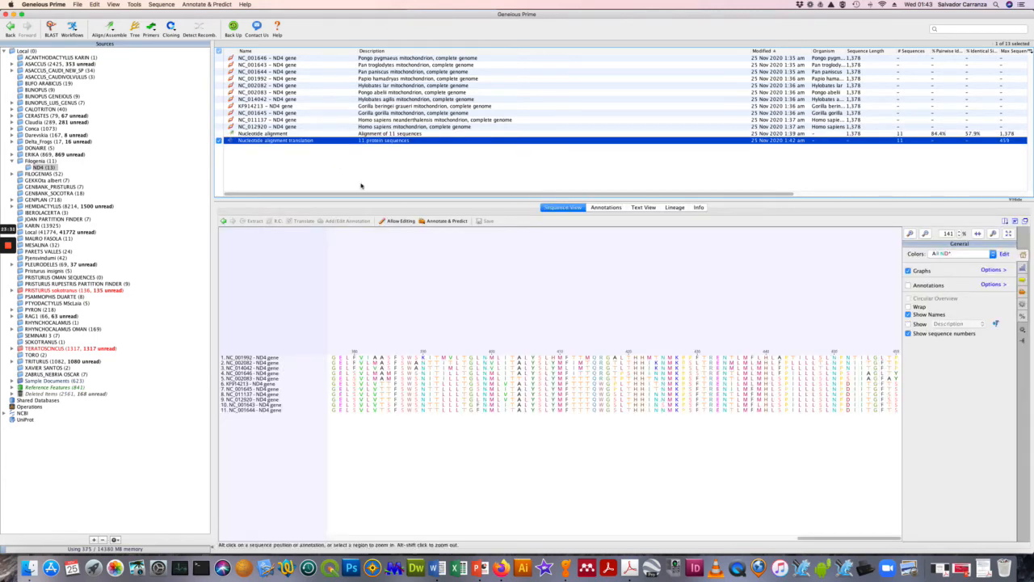
# - Select columns 1 to 3 across all 11 nucleotide sequences and the corresponding first residue in all 11 protein sequences to compare them
pyautogui.click(280, 134)
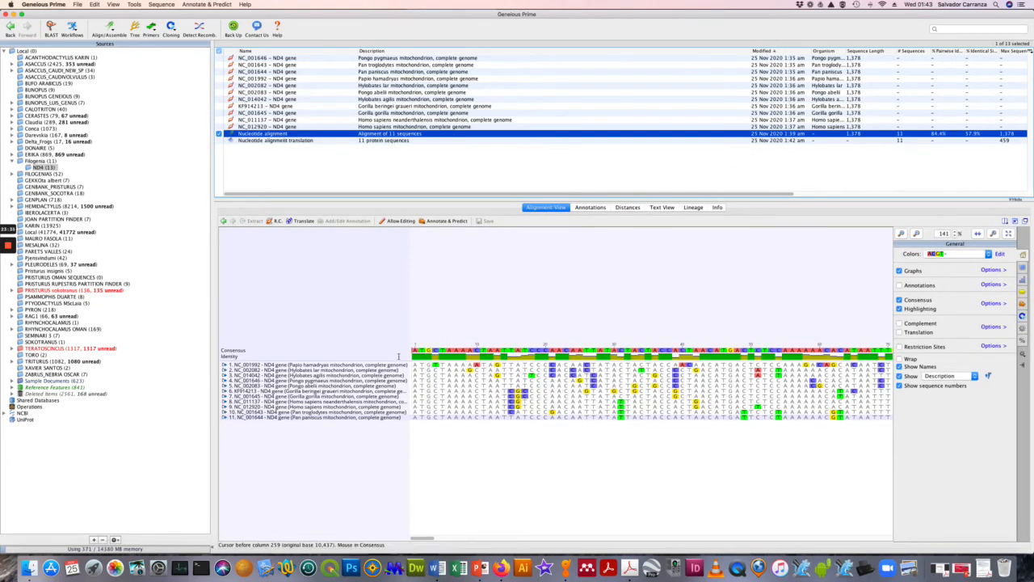
pyautogui.moveTo(413, 364); pyautogui.dragTo(437, 418)
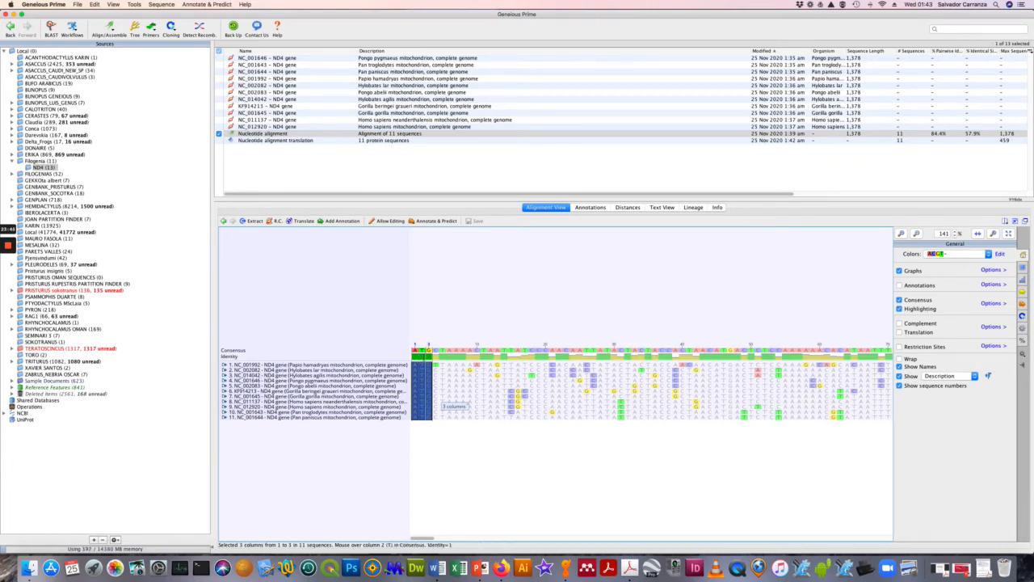
pyautogui.click(310, 141)
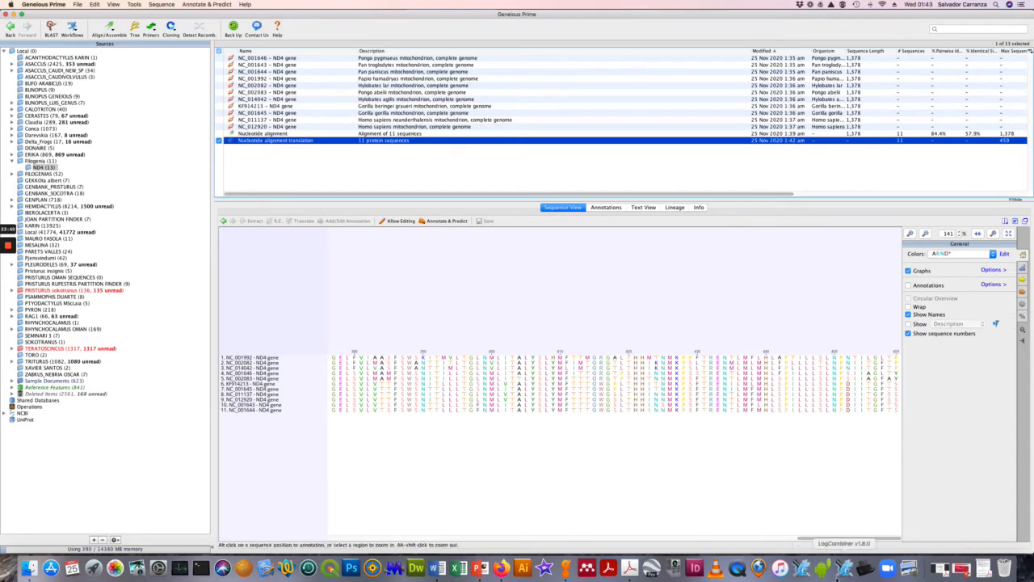
pyautogui.moveTo(835, 537); pyautogui.dragTo(144, 541)
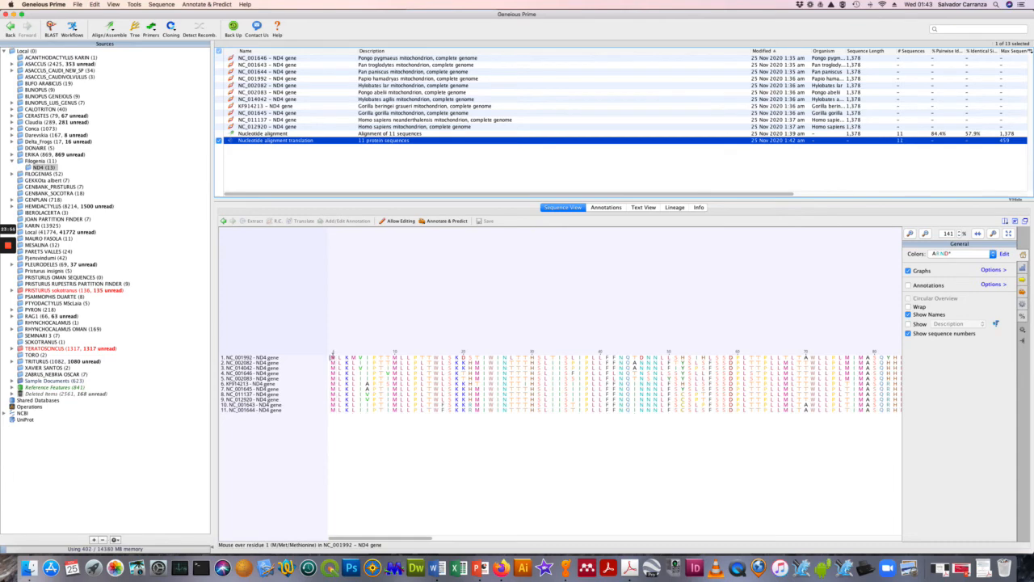
pyautogui.moveTo(331, 357); pyautogui.dragTo(336, 410)
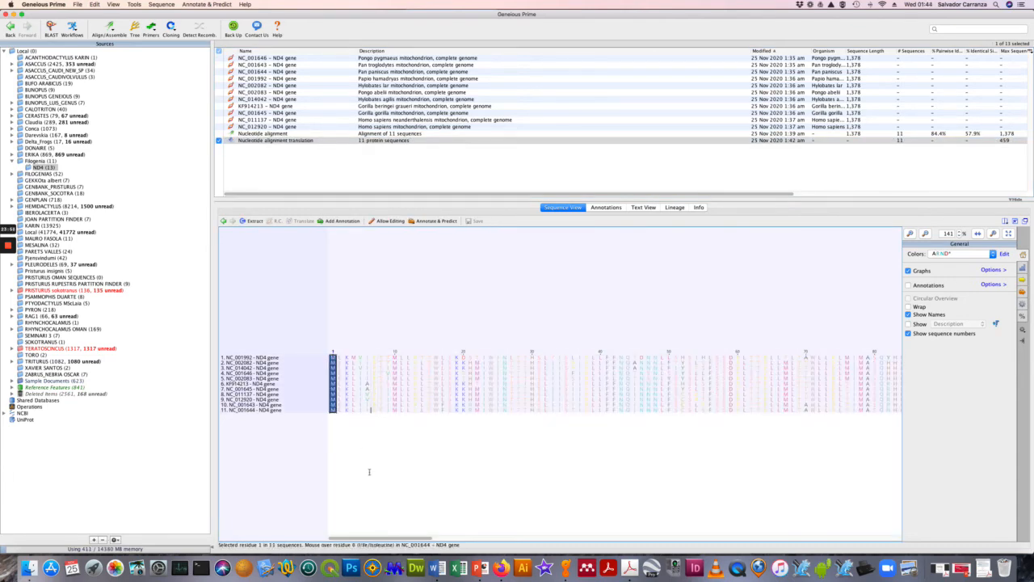
# - Clear the residue selection and compare further positions of the protein translation with those of the nucleotide alignment
pyautogui.click(373, 452)
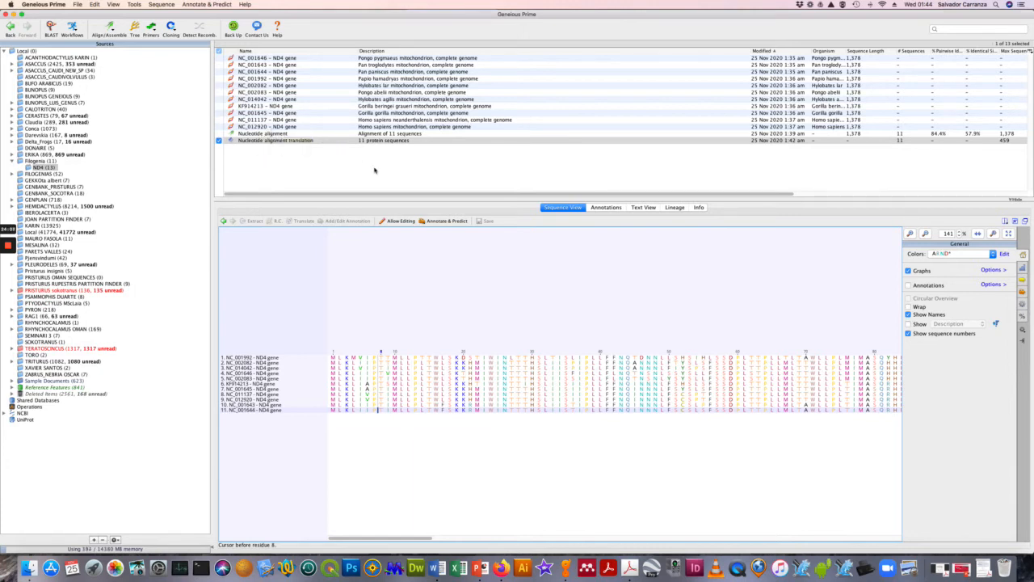
pyautogui.click(392, 378)
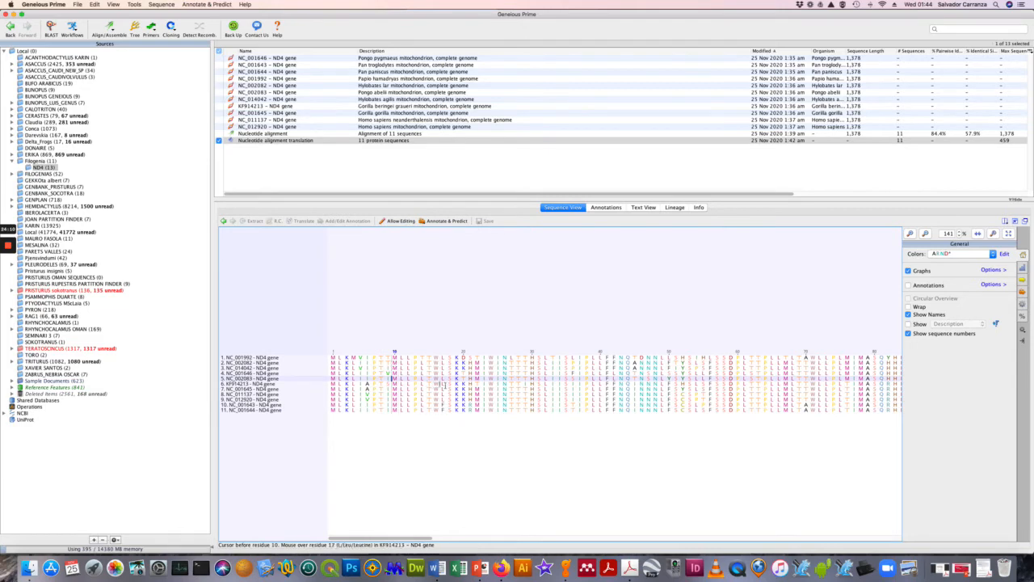
pyautogui.click(297, 134)
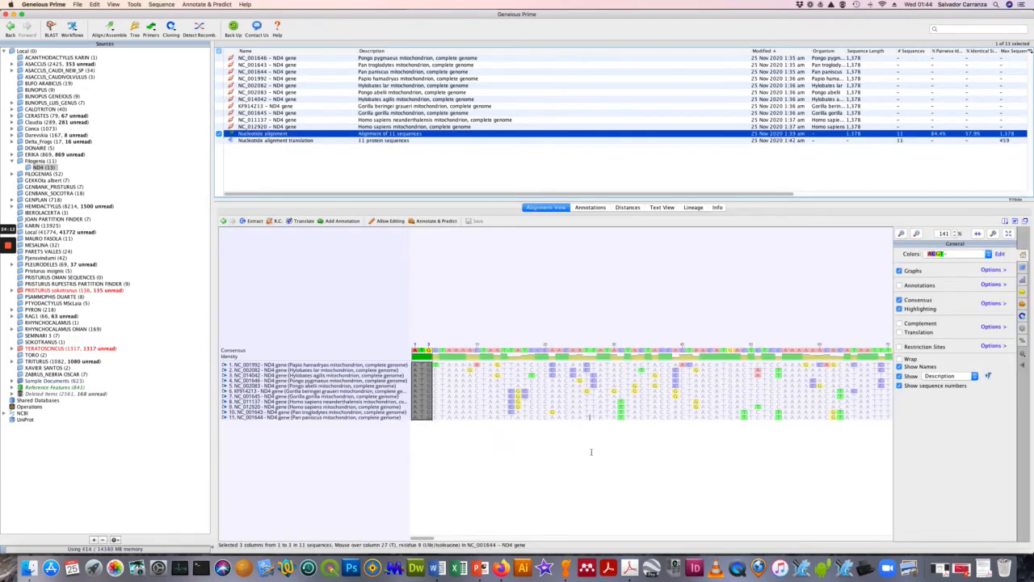
pyautogui.hscroll(15, 604, 388)
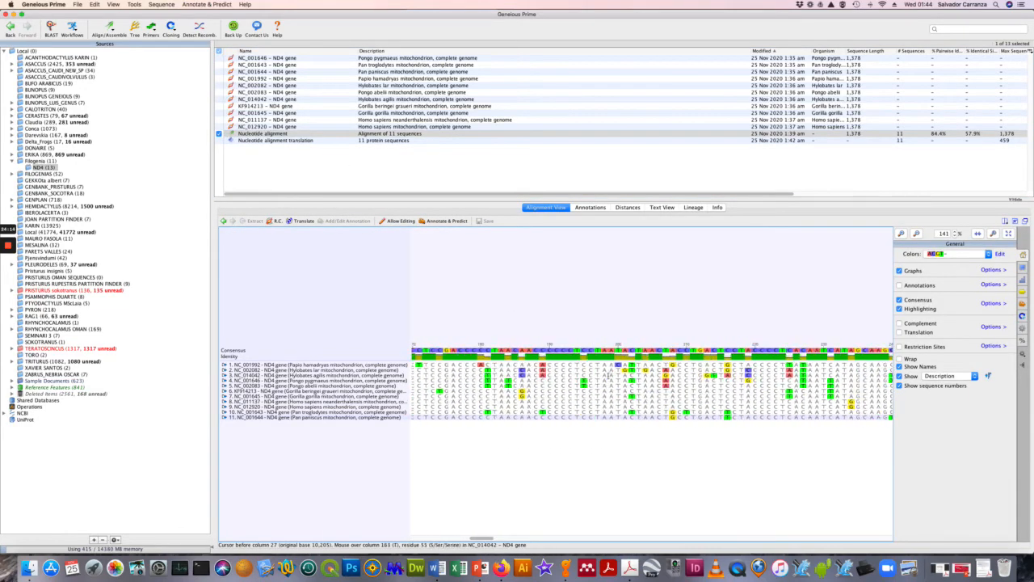
pyautogui.click(311, 141)
pyautogui.hscroll(5, 738, 376)
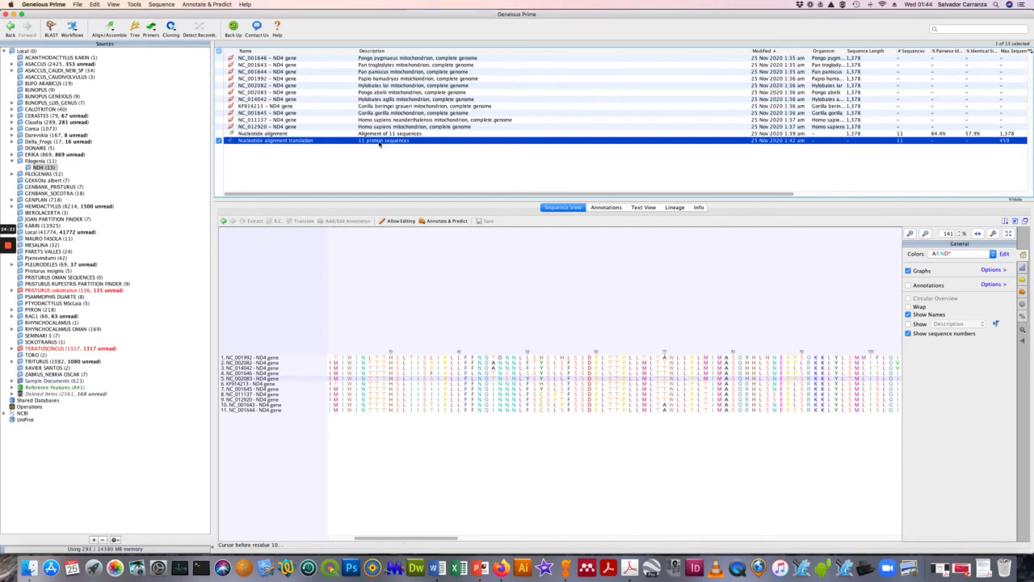
# - Switch between the nucleotide alignment and its translation to contrast nucleotide and amino-acid variation, ending on the nucleotide alignment
pyautogui.click(321, 135)
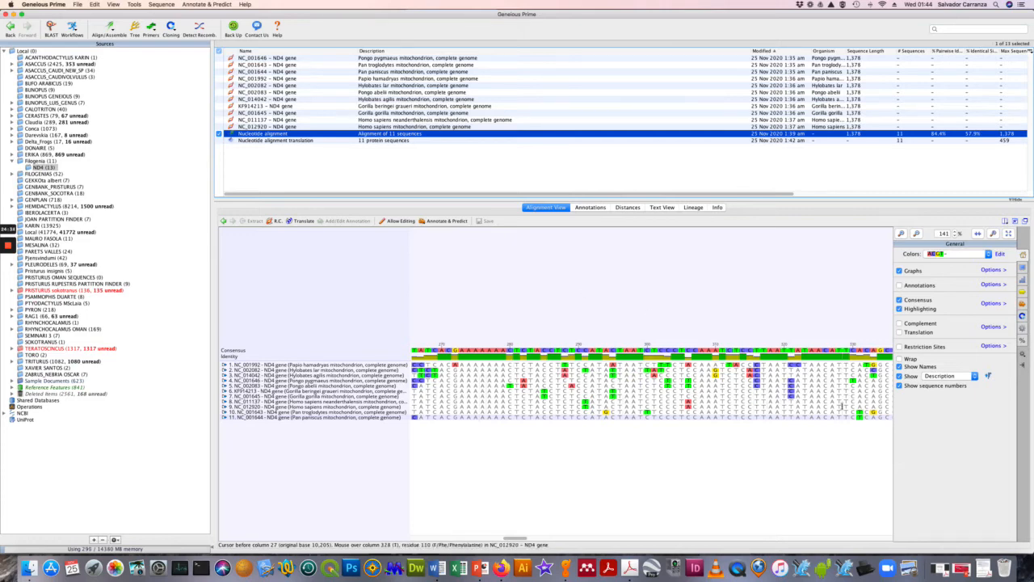
pyautogui.click(293, 142)
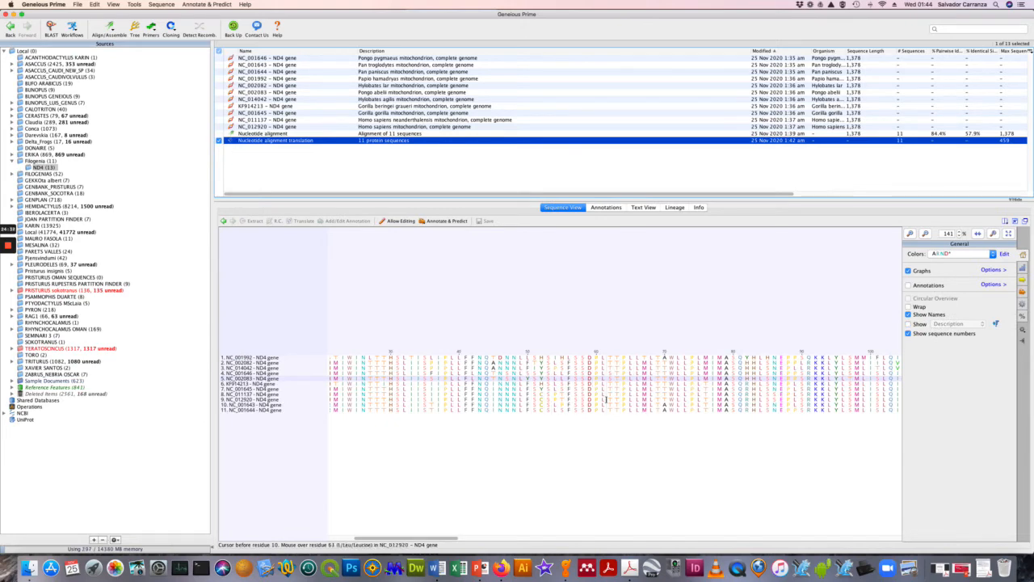
pyautogui.click(283, 134)
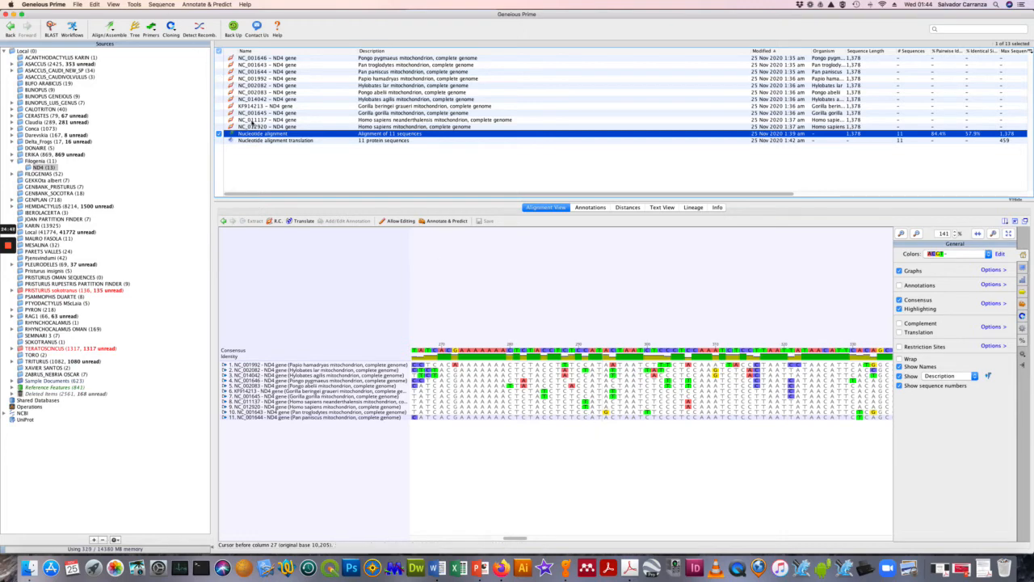
pyautogui.click(270, 141)
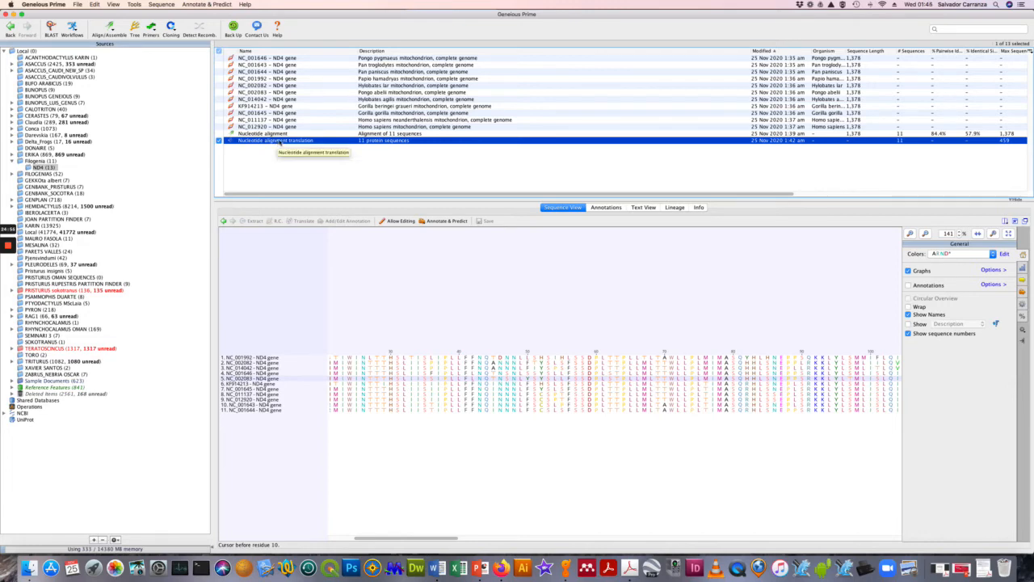
pyautogui.click(277, 135)
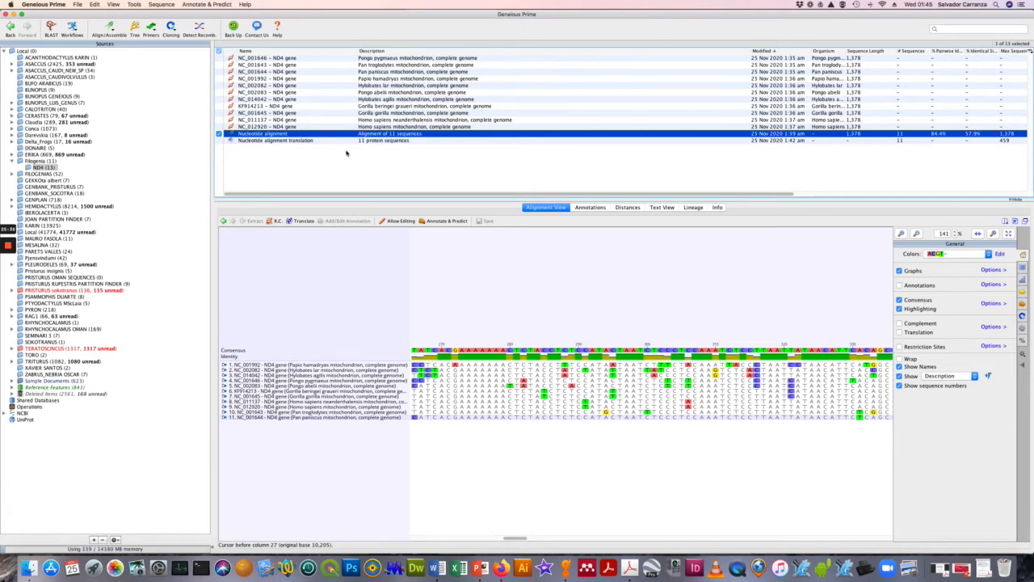
# - Start building a phylogenetic tree from the nucleotide alignment, leaving its name as it is
pyautogui.click(315, 133)
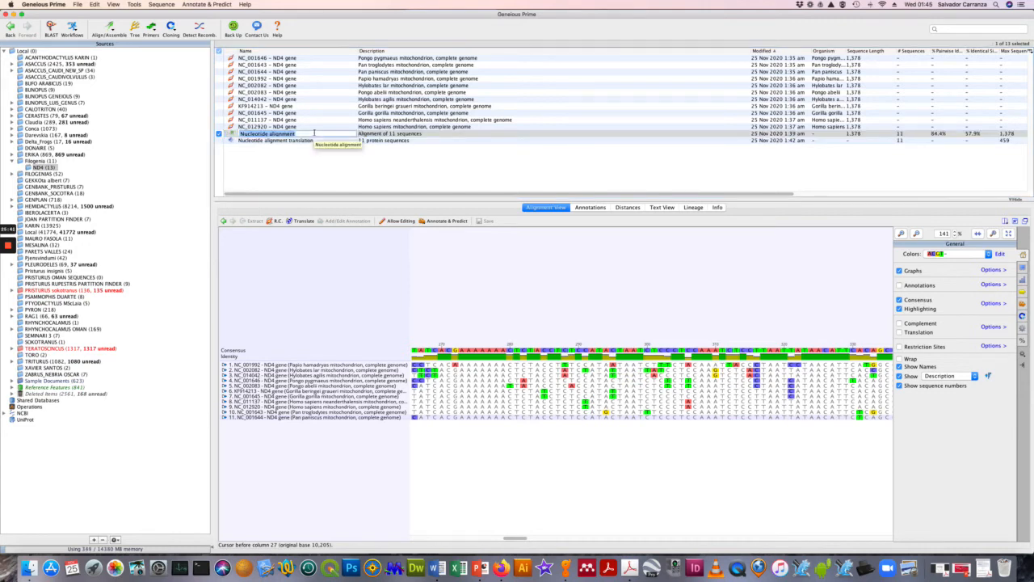
pyautogui.click(334, 180)
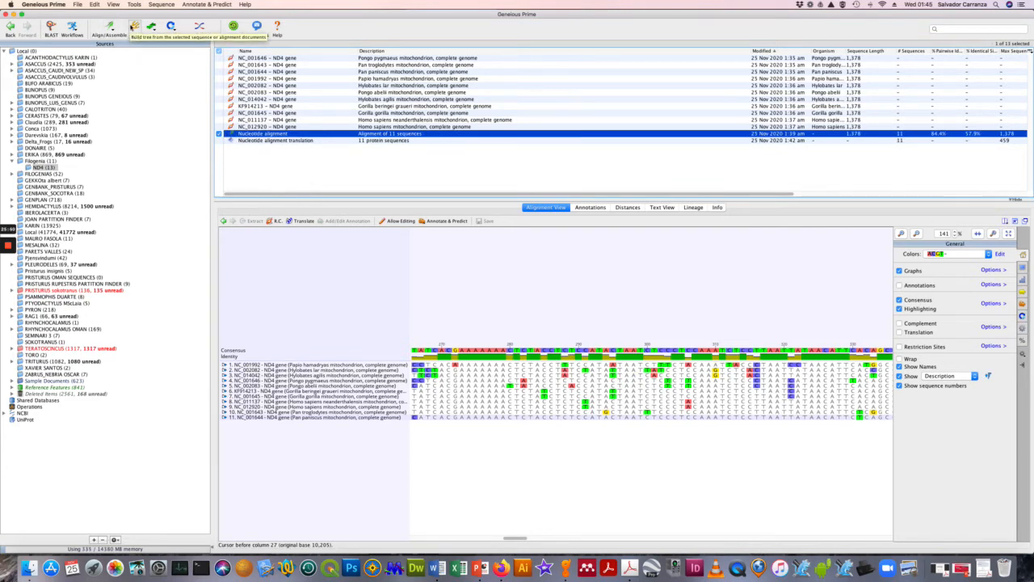
pyautogui.click(149, 28)
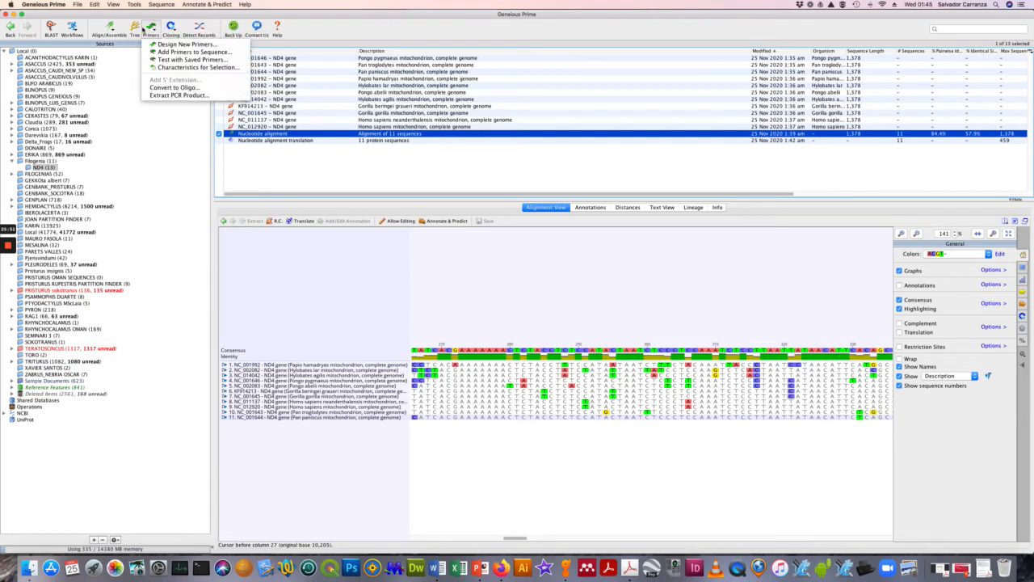
pyautogui.click(133, 28)
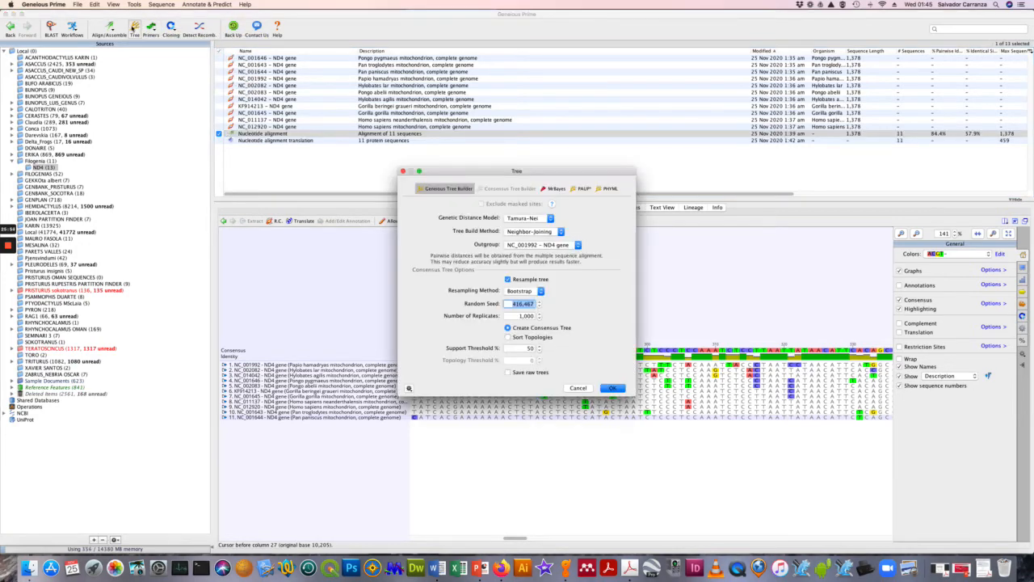
# - Move the tree-building dialog clear of the alignment and keep Tamura-Nei as the genetic distance model
pyautogui.moveTo(504, 175); pyautogui.dragTo(699, 50)
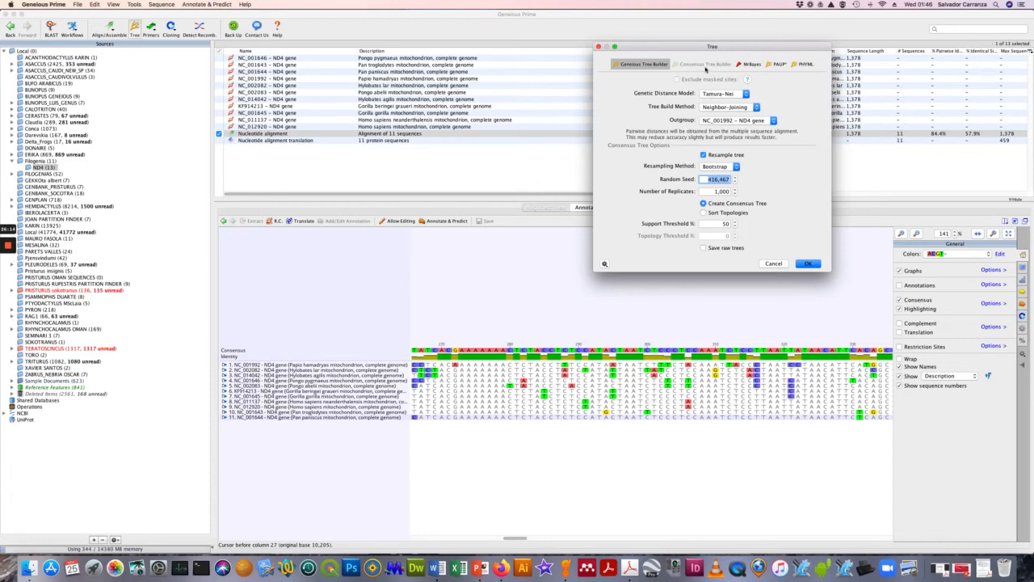
pyautogui.moveTo(698, 49); pyautogui.dragTo(666, 77)
pyautogui.click(697, 121)
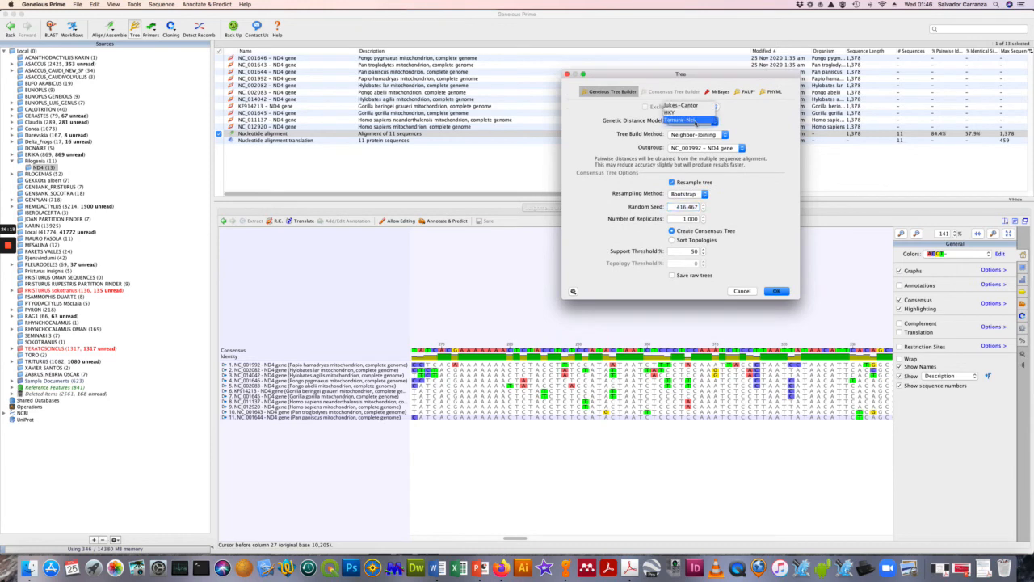
pyautogui.click(697, 122)
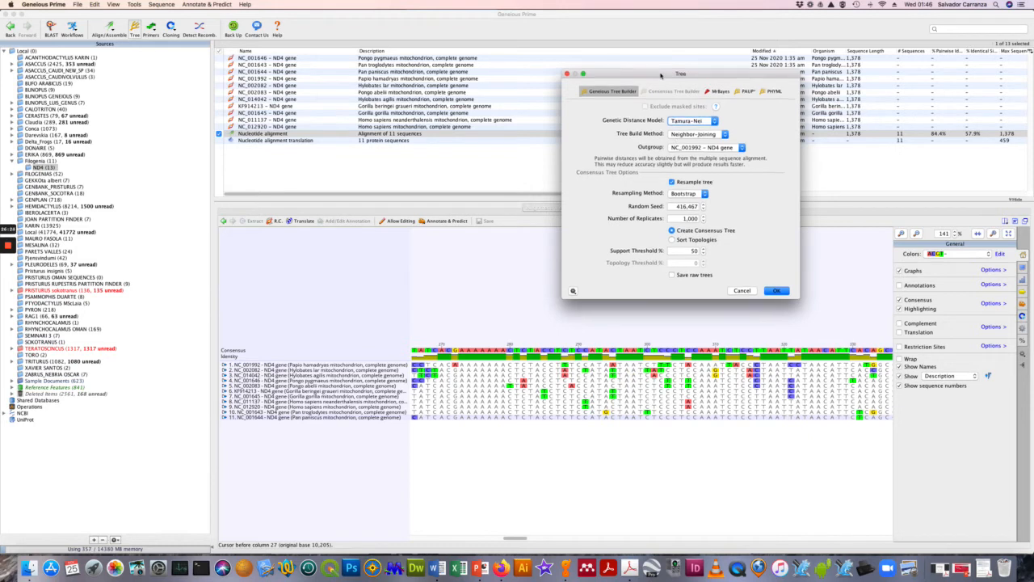
pyautogui.moveTo(661, 76); pyautogui.dragTo(660, 36)
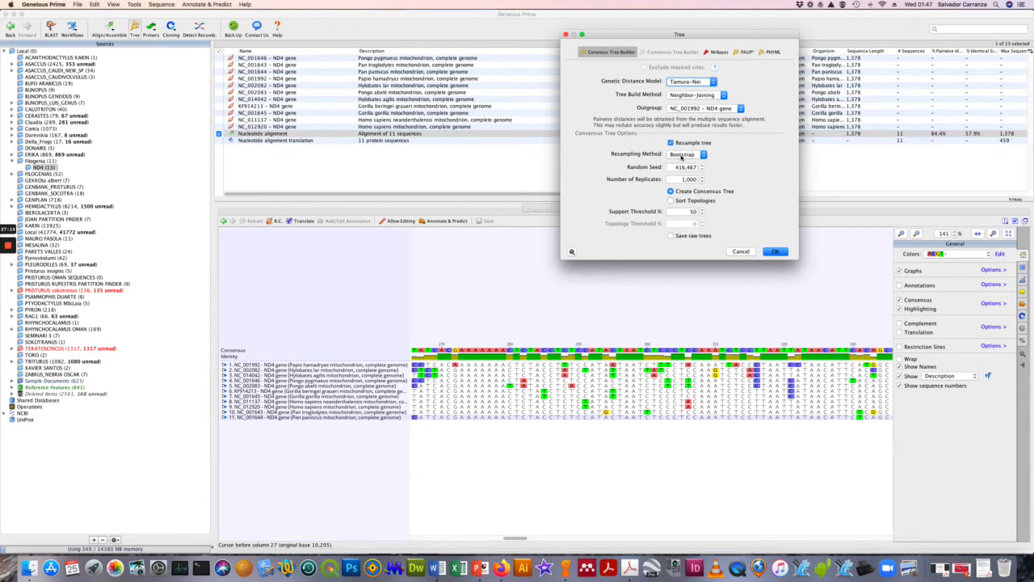
# - Choose NC_001992 - ND4 gene as the outgroup, consulting the cladogram in Figura_Catarrhini.pdf before returning to Geneious Prime
pyautogui.click(684, 108)
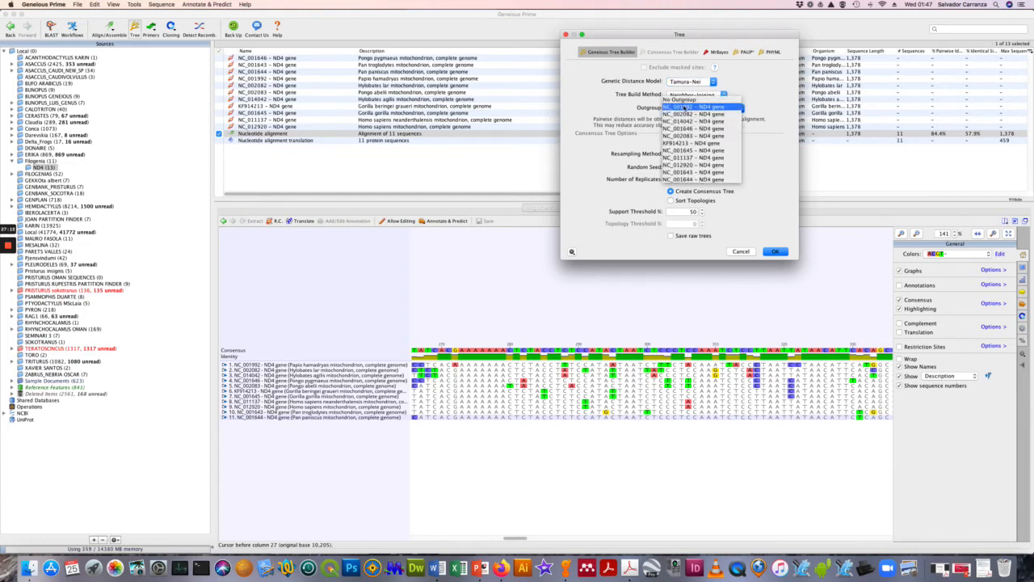
pyautogui.click(685, 107)
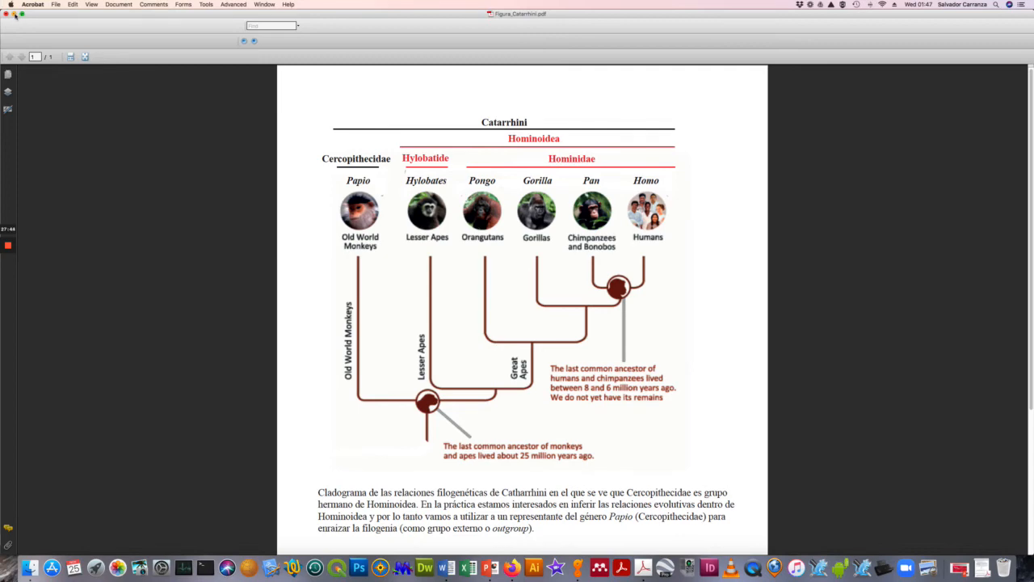
pyautogui.click(14, 14)
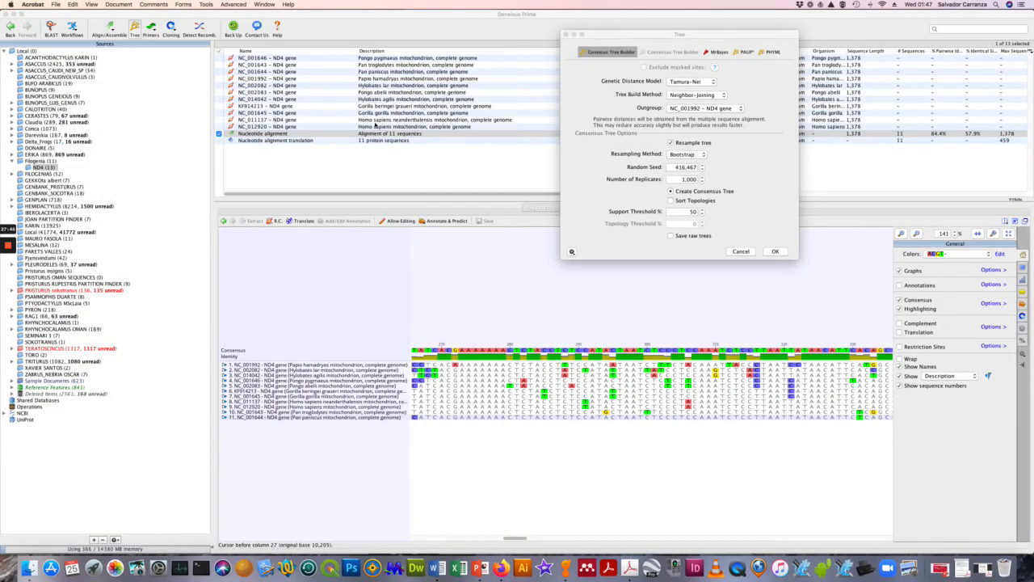
pyautogui.click(366, 82)
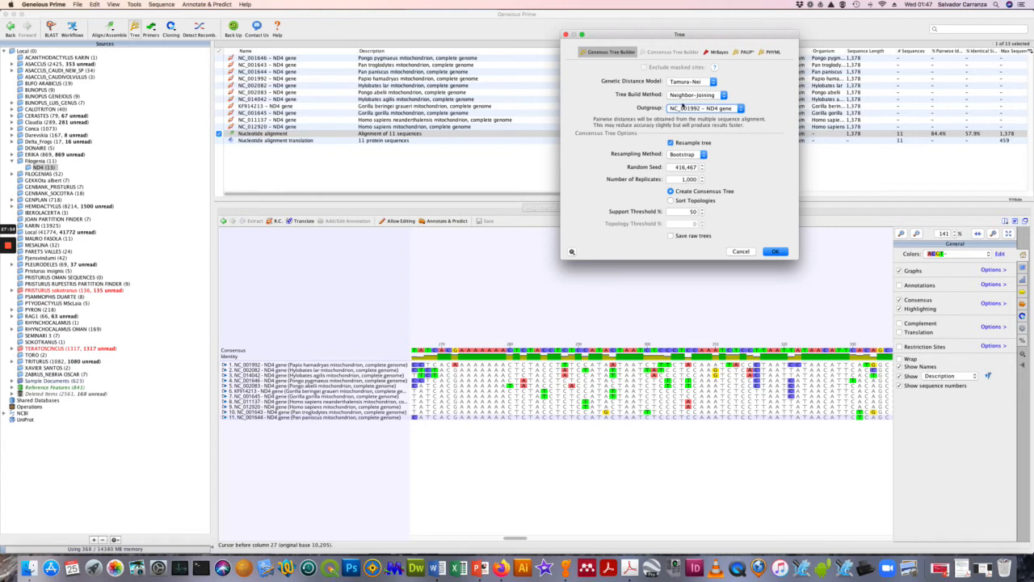
# - Build the Neighbor-Joining consensus tree with outgroup NC_001992 - ND4 gene, 1,000 bootstrap replicates and a 50% support threshold
pyautogui.click(685, 108)
pyautogui.click(687, 108)
pyautogui.click(692, 107)
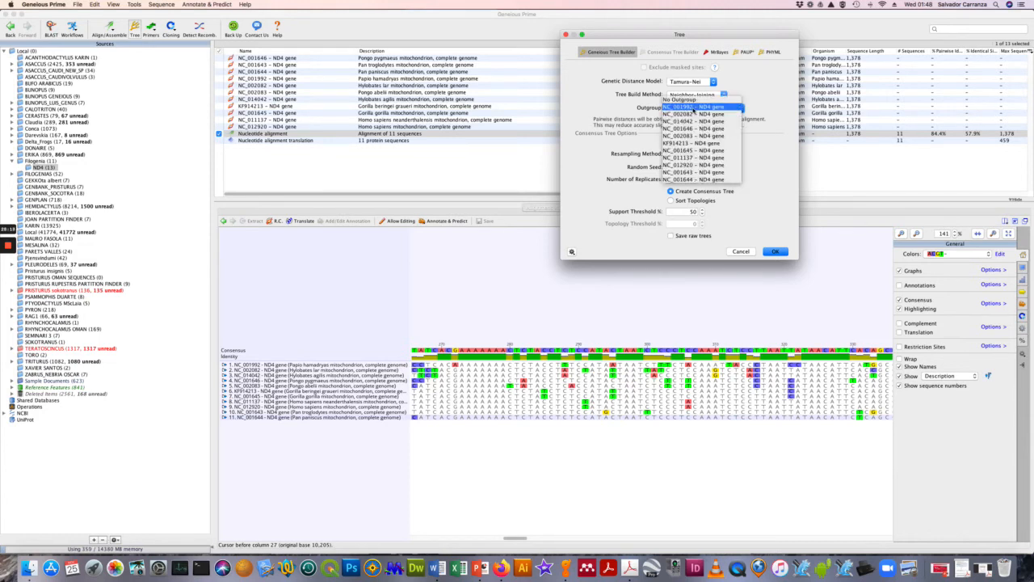
pyautogui.click(692, 108)
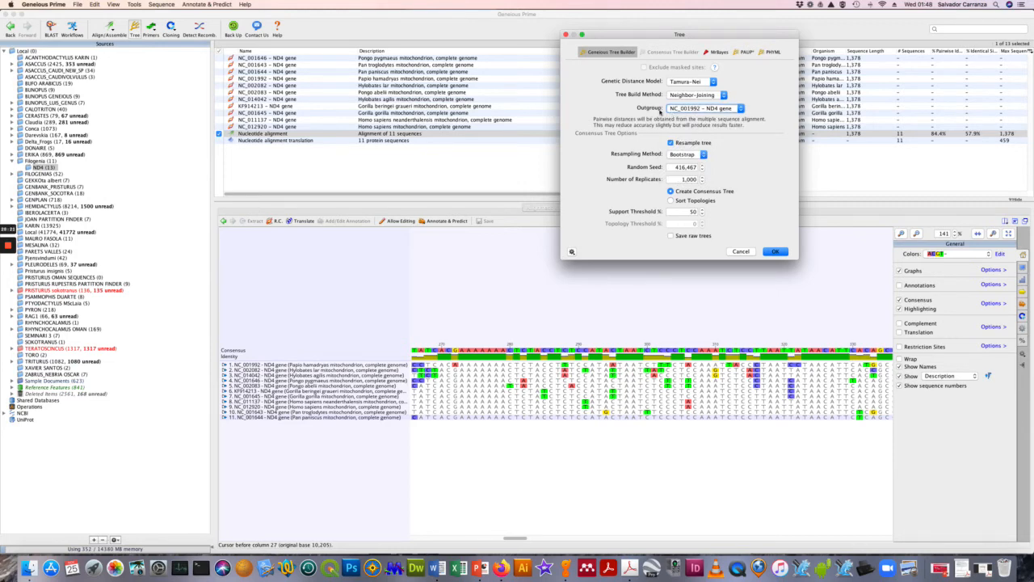
pyautogui.click(774, 252)
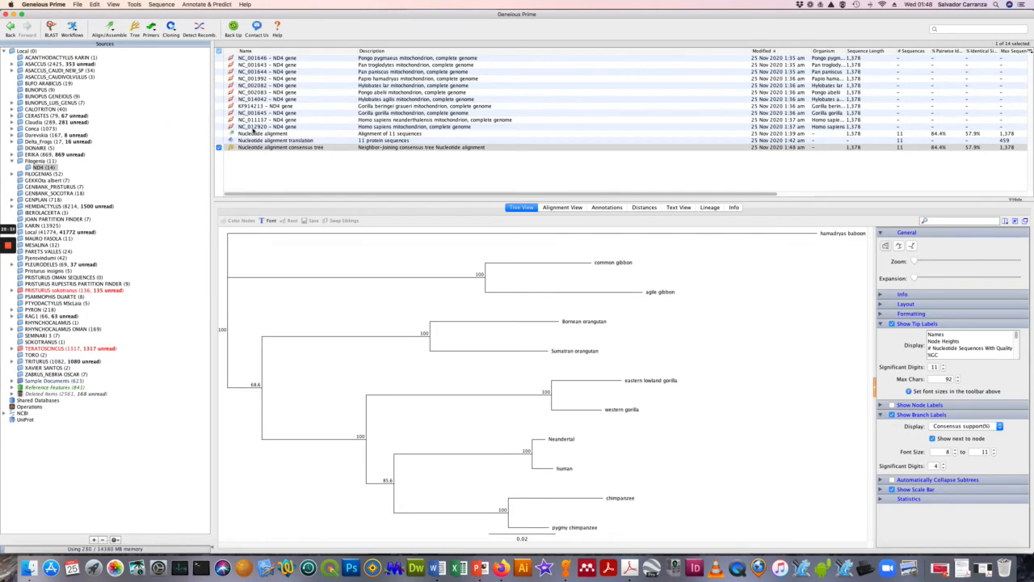
# - Alternate between the nucleotide alignment and the Neighbor-Joining consensus tree to relate the aligned columns to the tree's branches
pyautogui.click(257, 134)
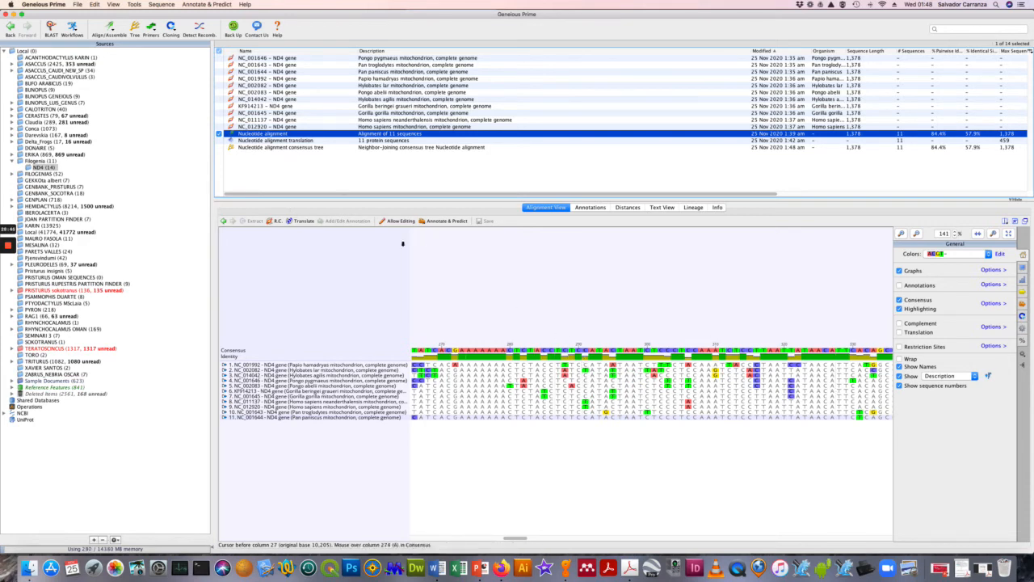
pyautogui.click(278, 148)
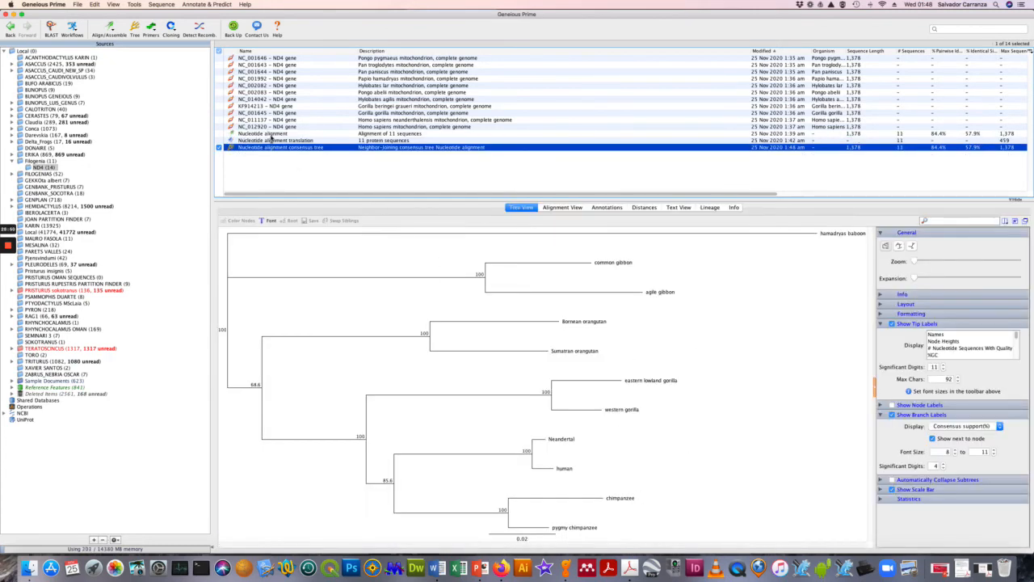
pyautogui.click(272, 135)
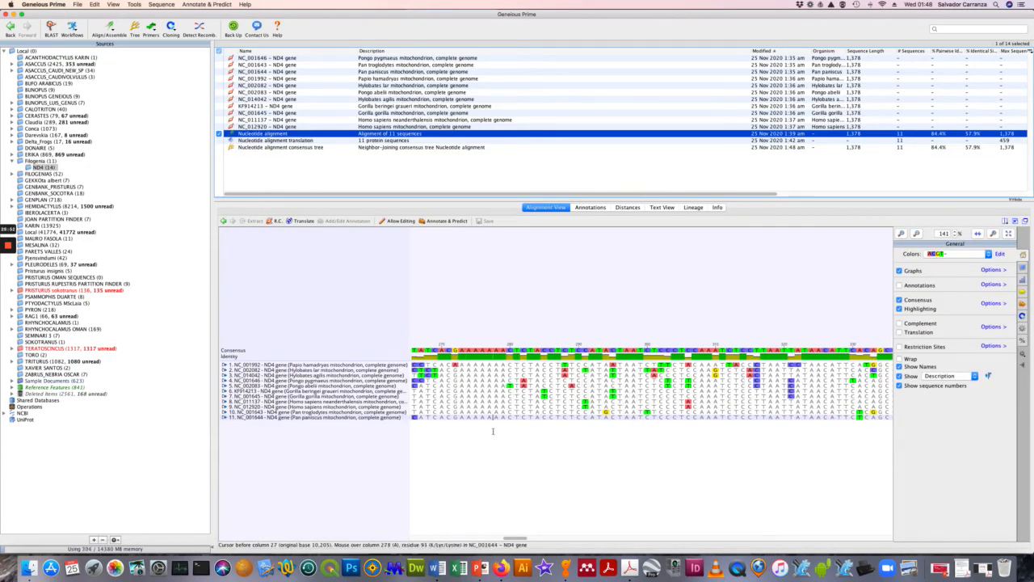
pyautogui.hscroll(6, 492, 412)
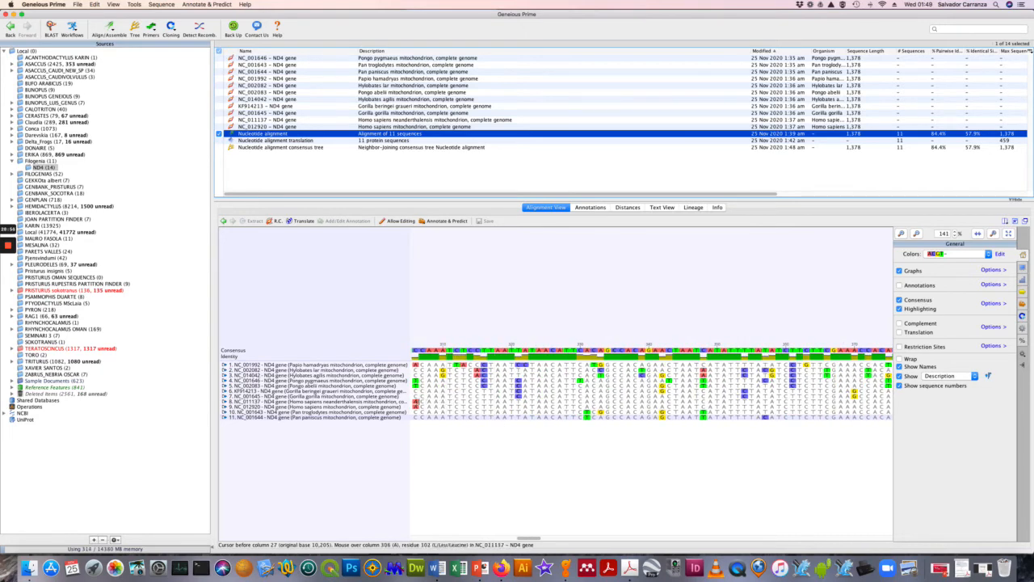
pyautogui.hscroll(5, 436, 409)
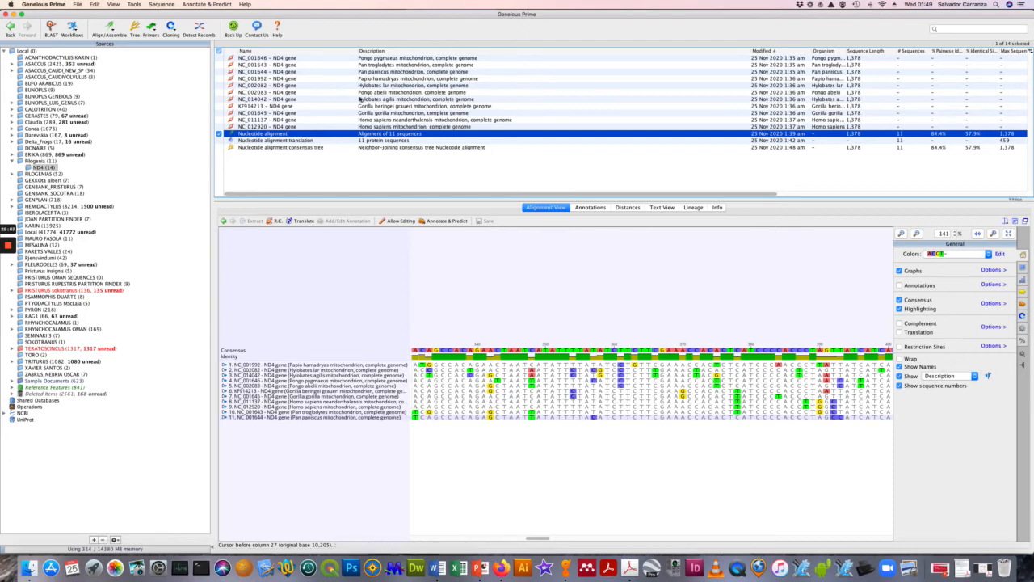
pyautogui.click(311, 147)
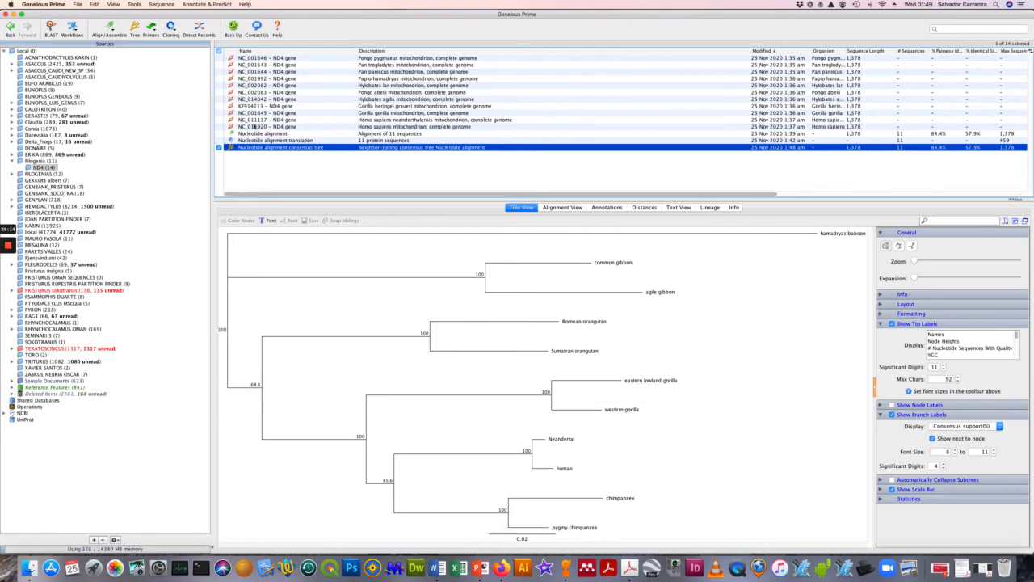
pyautogui.click(260, 134)
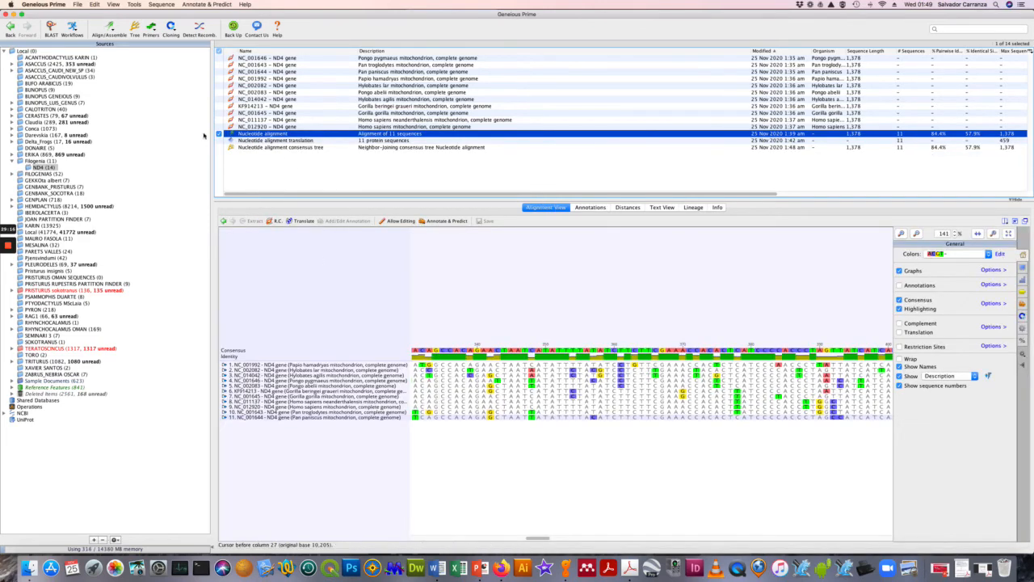
pyautogui.click(240, 148)
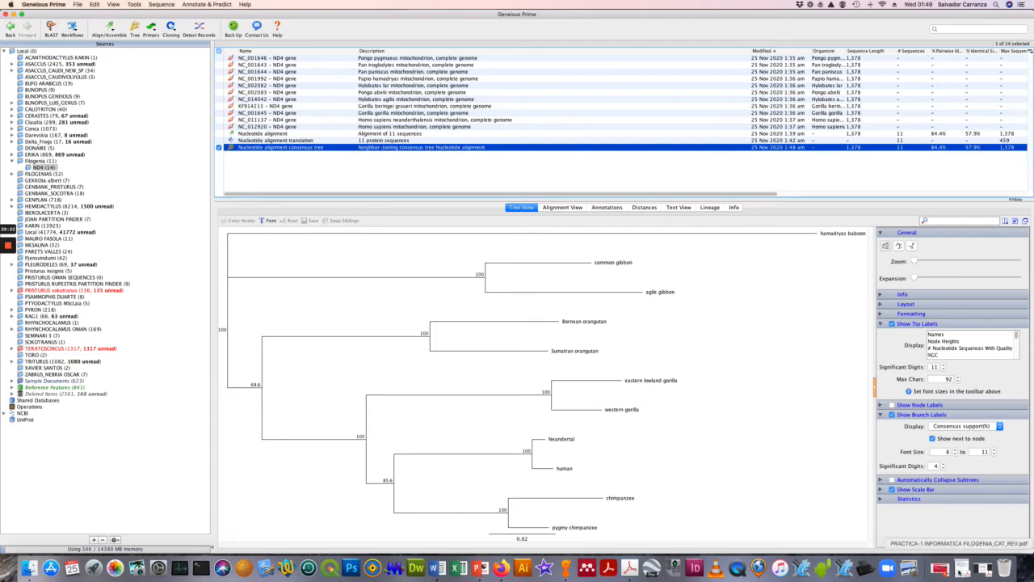
# - Place Figura_Catarrhini.pdf, zoomed out and narrowed, beside the consensus tree, compare its cladogram with the branches, and minimize it
pyautogui.click(960, 568)
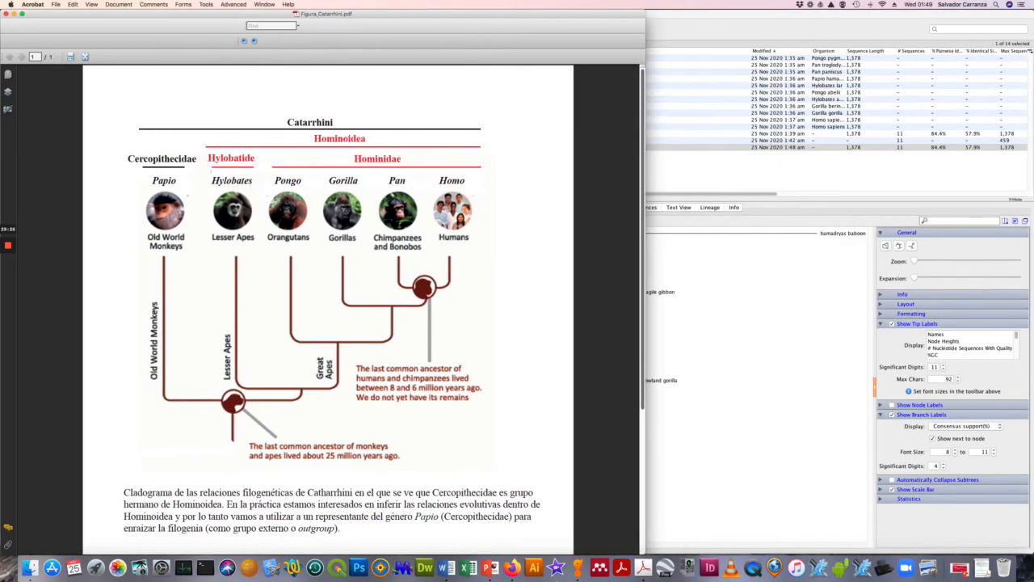
pyautogui.moveTo(449, 551); pyautogui.dragTo(425, 551)
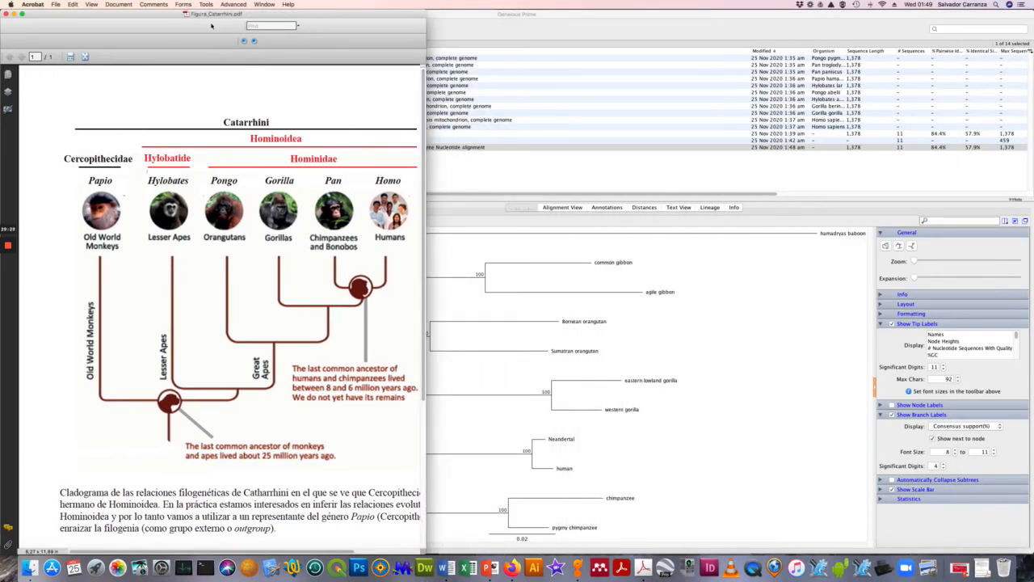
pyautogui.click(244, 40)
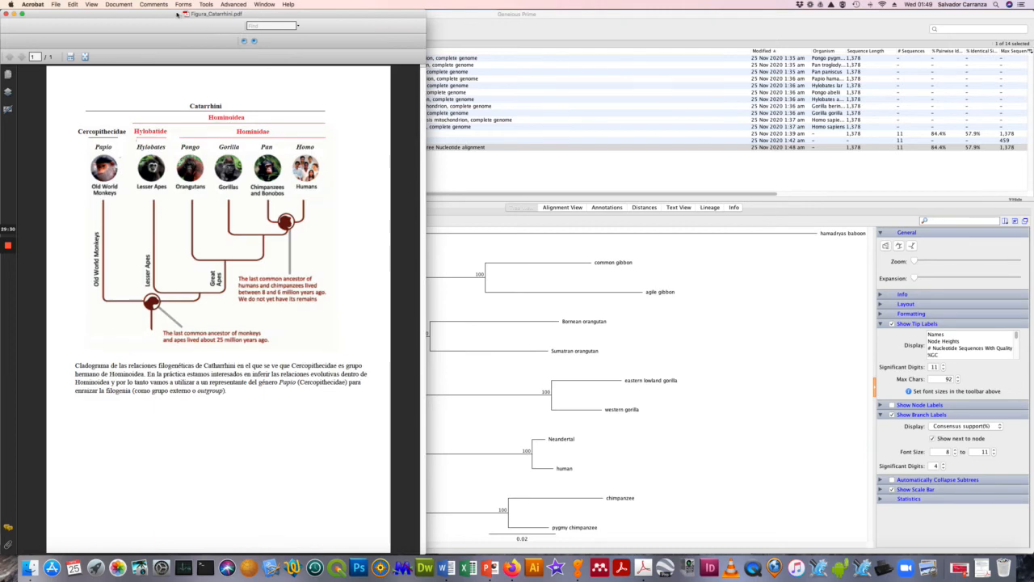
pyautogui.moveTo(220, 12); pyautogui.dragTo(542, 3)
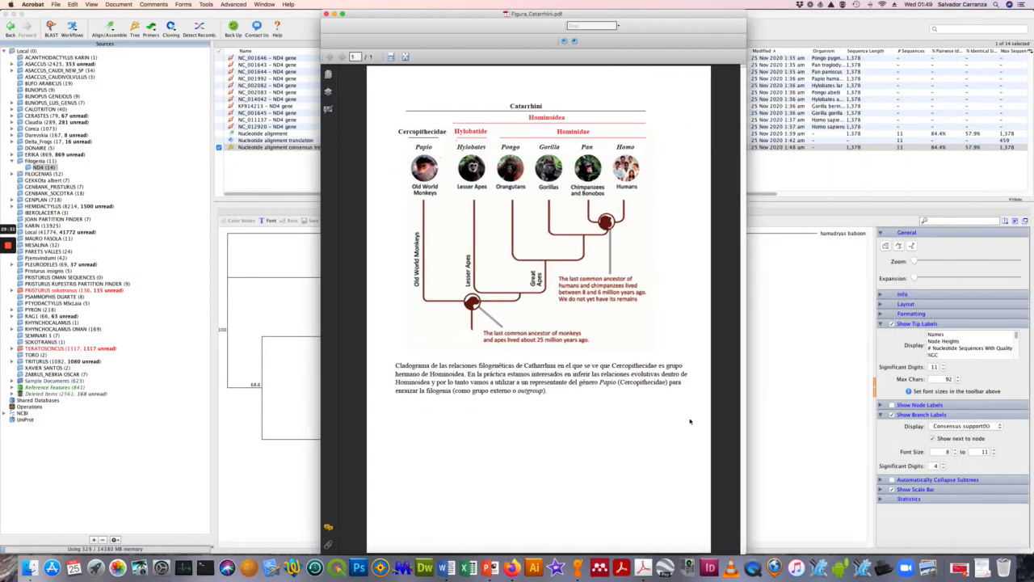
pyautogui.moveTo(748, 554); pyautogui.dragTo(618, 554)
pyautogui.moveTo(485, 9); pyautogui.dragTo(867, 17)
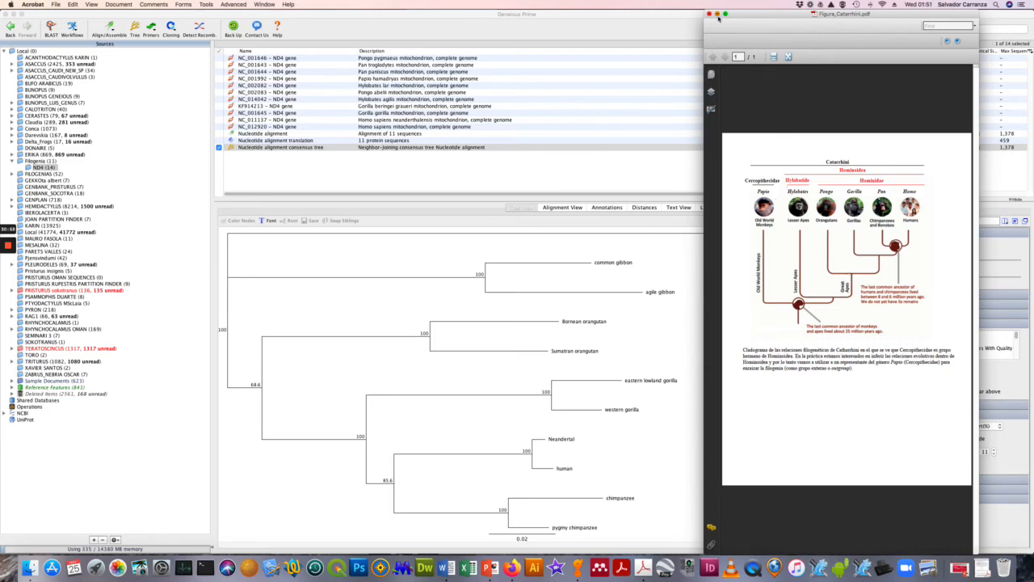
pyautogui.click(717, 15)
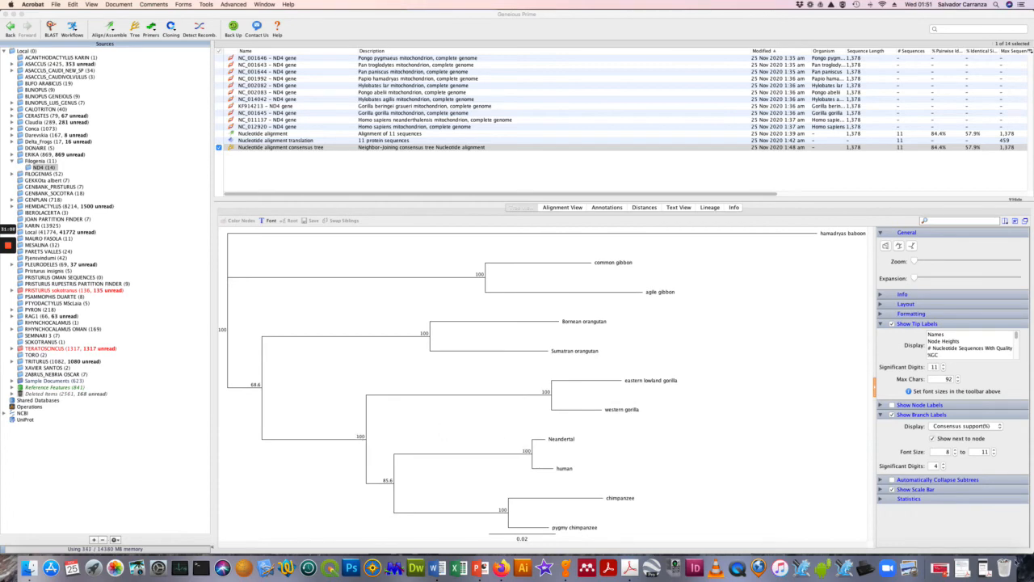
# - Open PRACTICA-1 INFORMATICA FILOGENIA_CAT_REV.pdf and fit it beside the tree, showing the page 4 exercise table of clades and consensus support
pyautogui.click(959, 568)
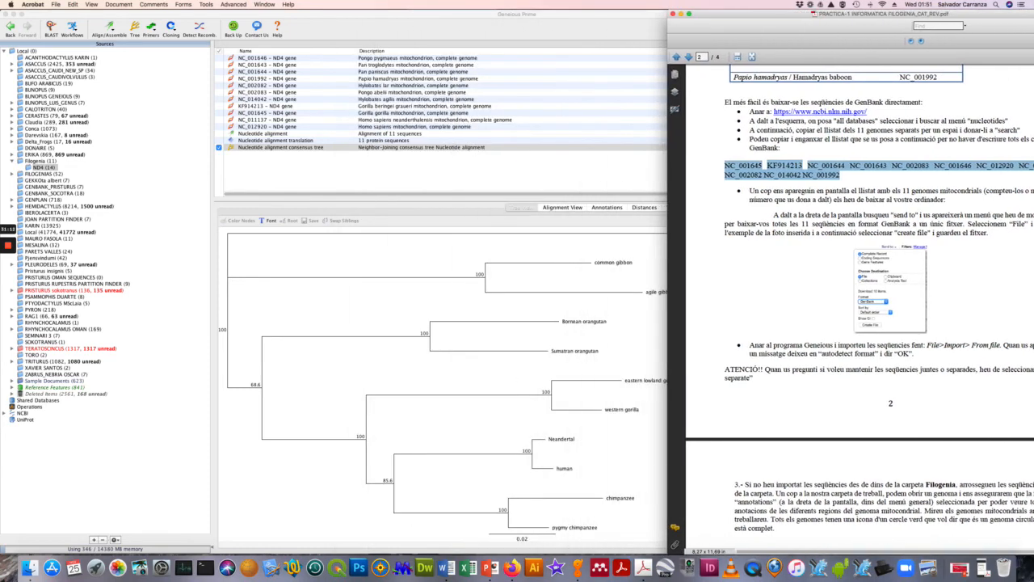
pyautogui.moveTo(976, 13); pyautogui.dragTo(715, 13)
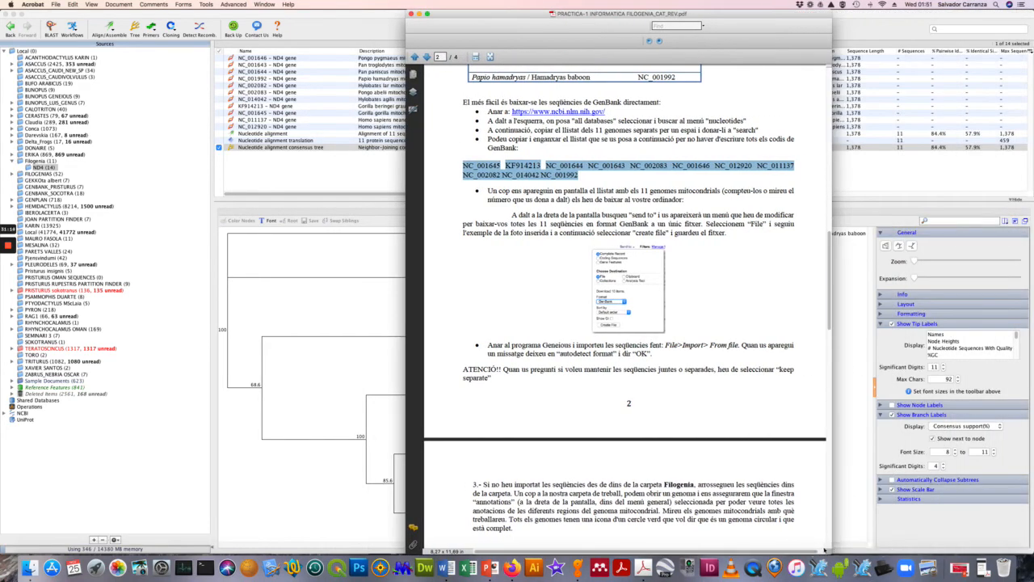
pyautogui.moveTo(827, 552); pyautogui.dragTo(706, 556)
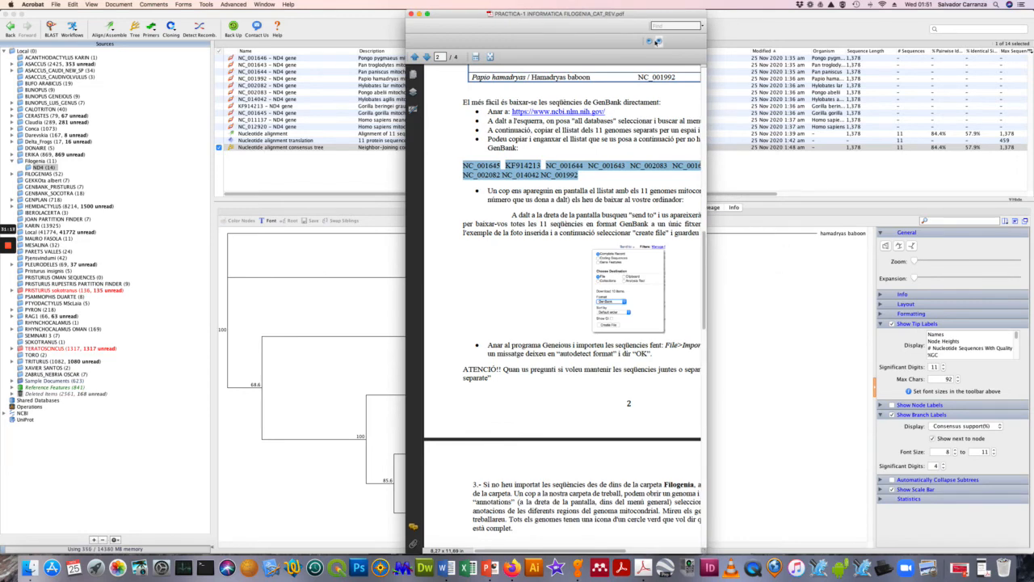
pyautogui.click(649, 40)
pyautogui.click(649, 40)
pyautogui.scroll(-10, 554, 236)
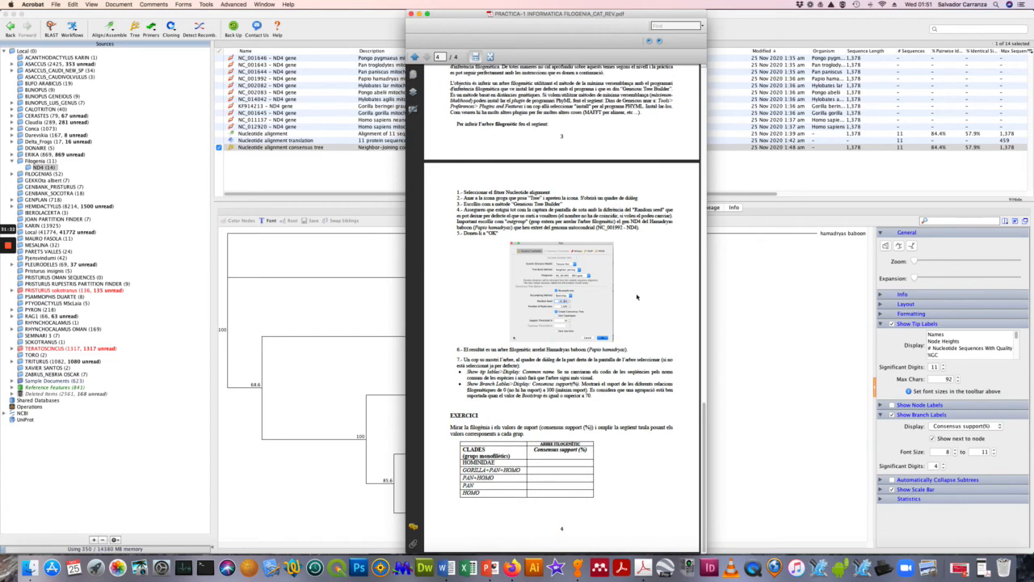
pyautogui.moveTo(529, 14); pyautogui.dragTo(842, 14)
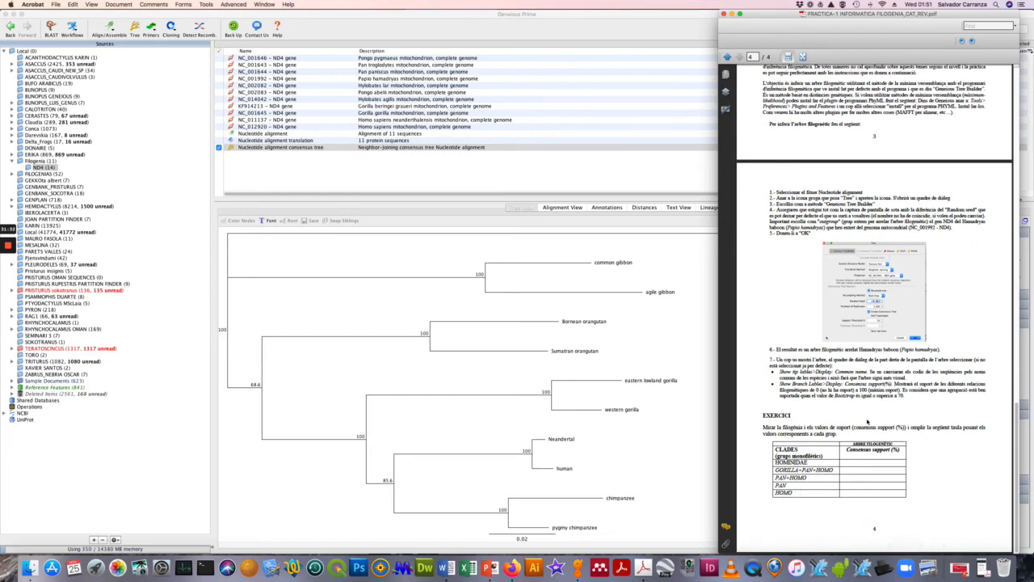
# - Consult the taxon table with GenBank codes on page 2 of the practical and return to the exercise table on page 4
pyautogui.scroll(20, 868, 421)
pyautogui.scroll(-4, 868, 421)
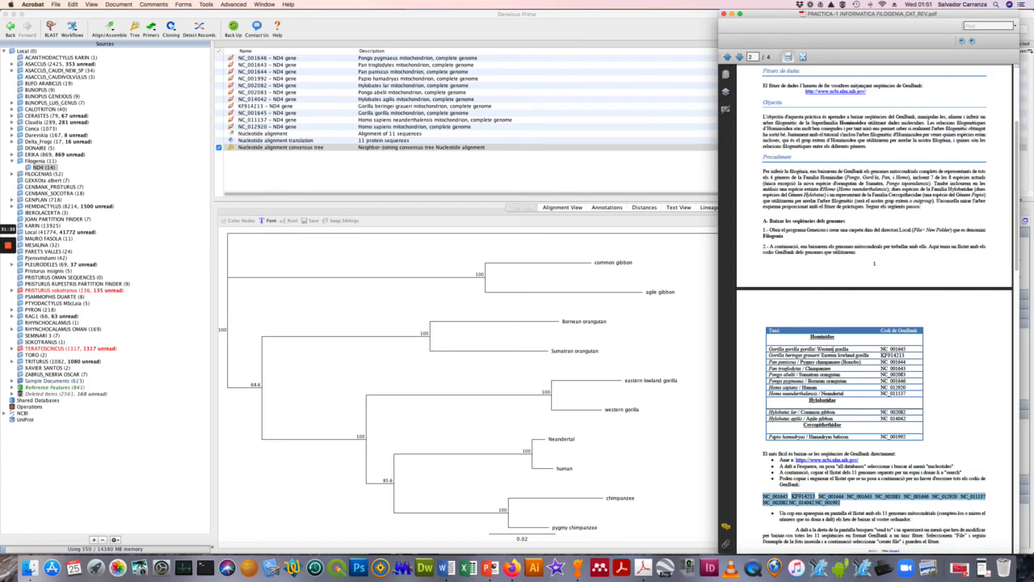
pyautogui.scroll(-20, 840, 347)
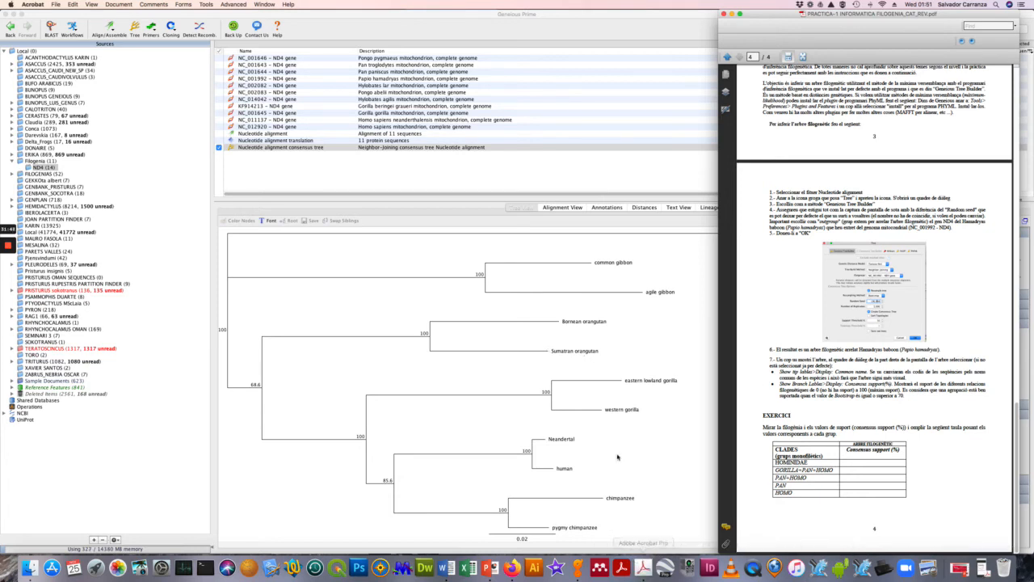
# - Bring back Figura_Catarrhini.pdf to compare its clades with the tree and exercise table, and minimize both PDFs
pyautogui.click(270, 4)
pyautogui.click(271, 102)
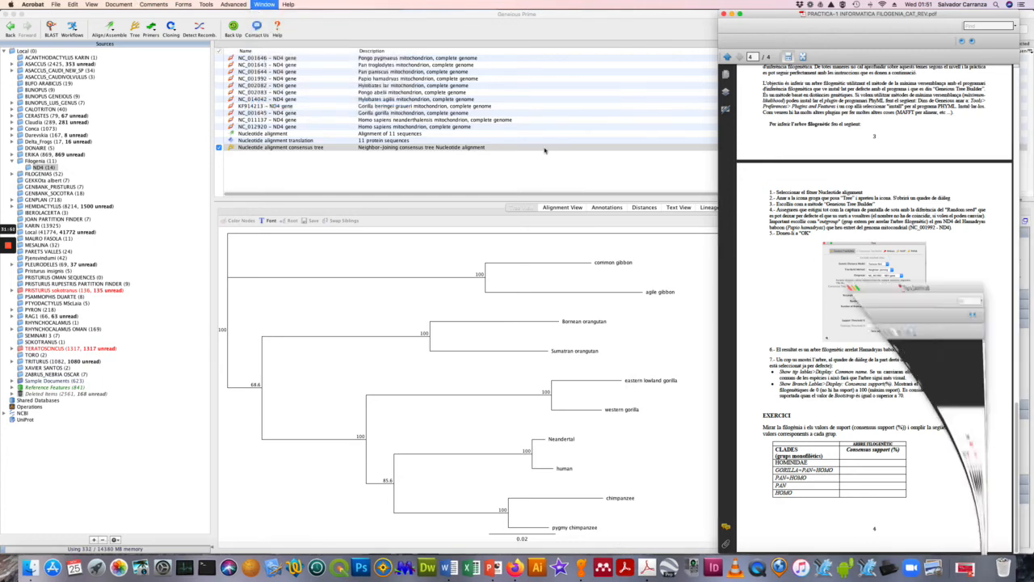
pyautogui.moveTo(863, 14); pyautogui.dragTo(173, 4)
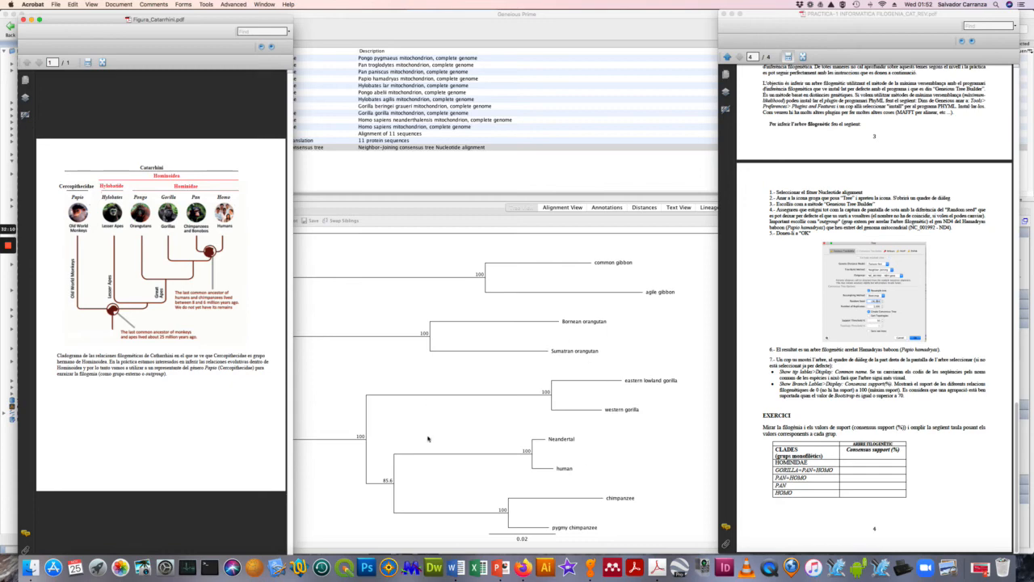
pyautogui.moveTo(175, 23); pyautogui.dragTo(997, 18)
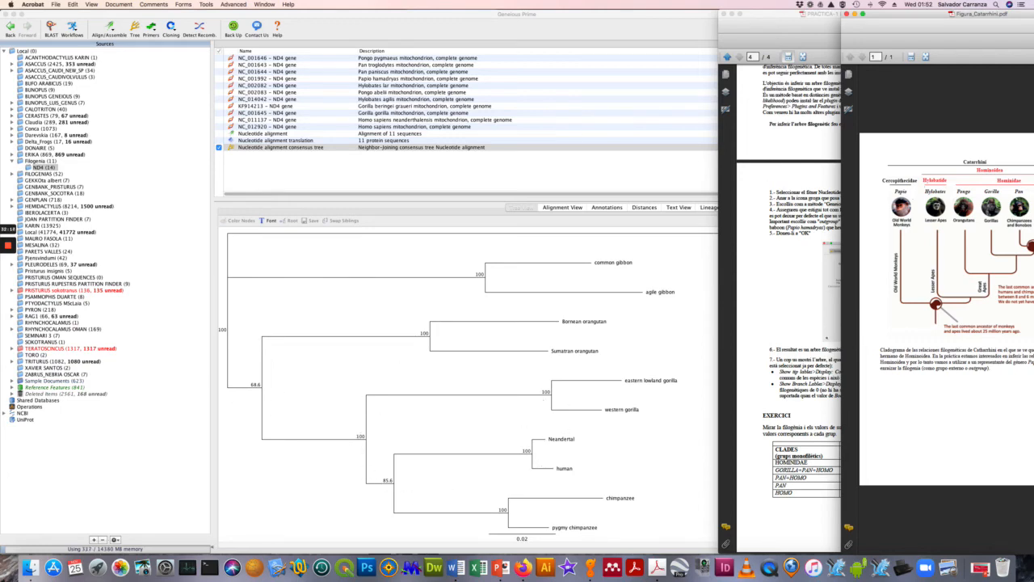
pyautogui.moveTo(960, 13); pyautogui.dragTo(171, 16)
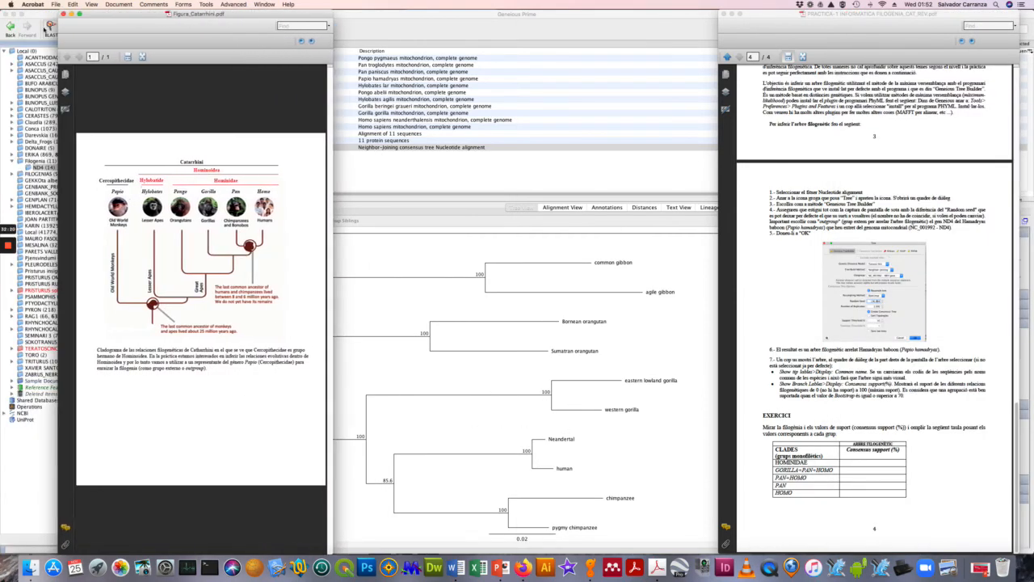
pyautogui.click(71, 14)
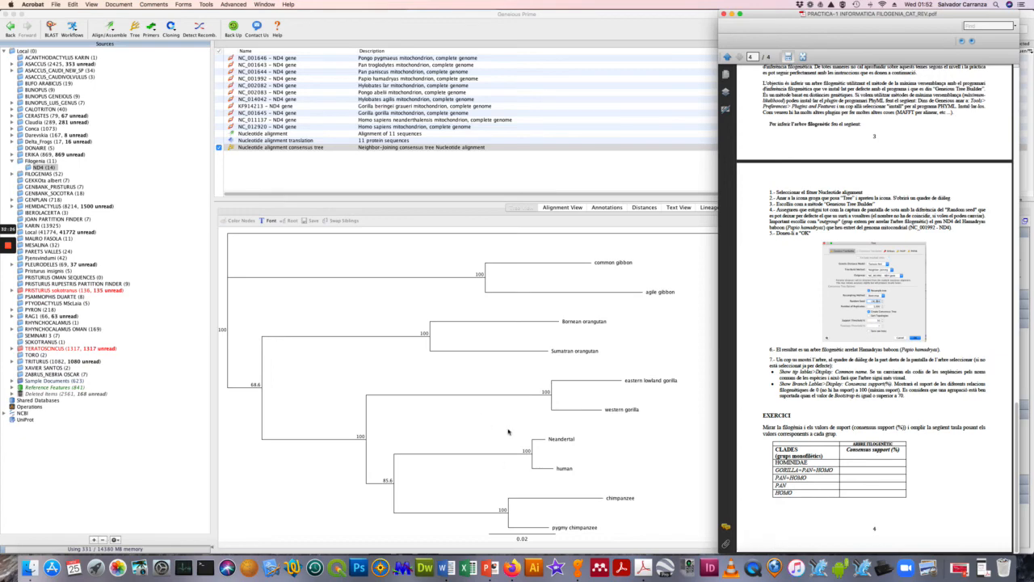
pyautogui.click(732, 14)
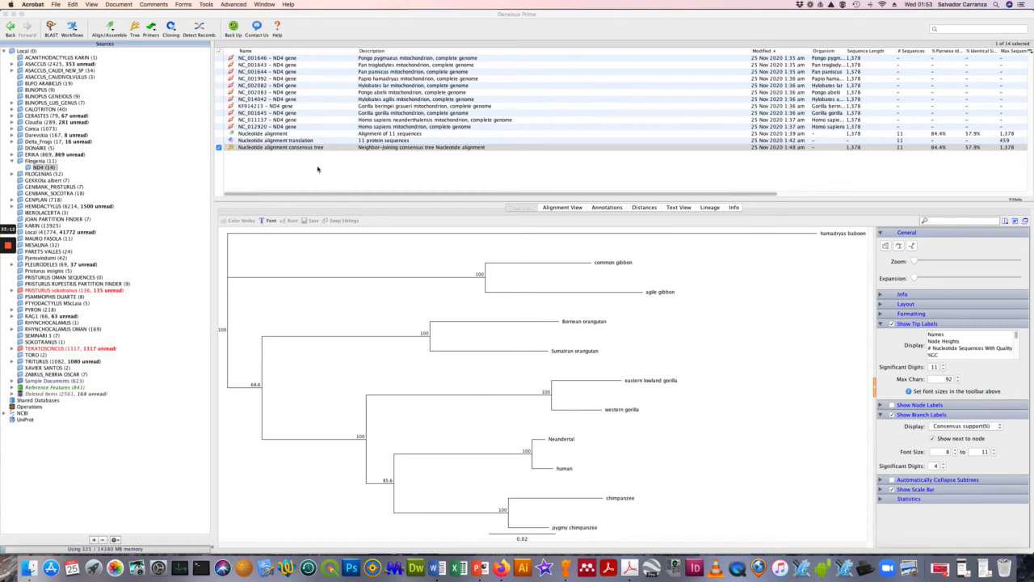
# - Inspect the nucleotide alignment through to its last columns and return to the Neighbor-Joining consensus tree
pyautogui.click(340, 134)
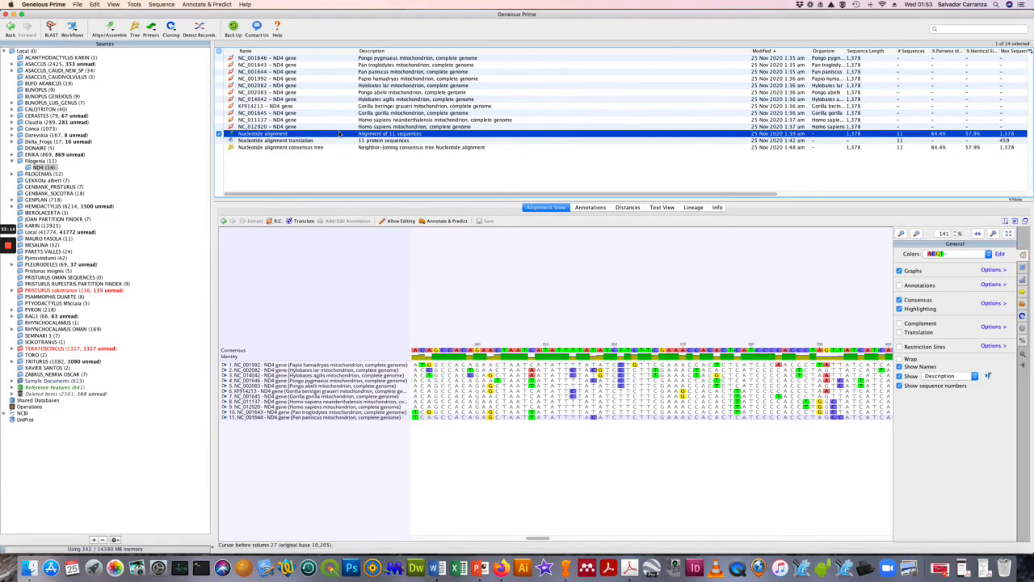
pyautogui.hscroll(15, 577, 374)
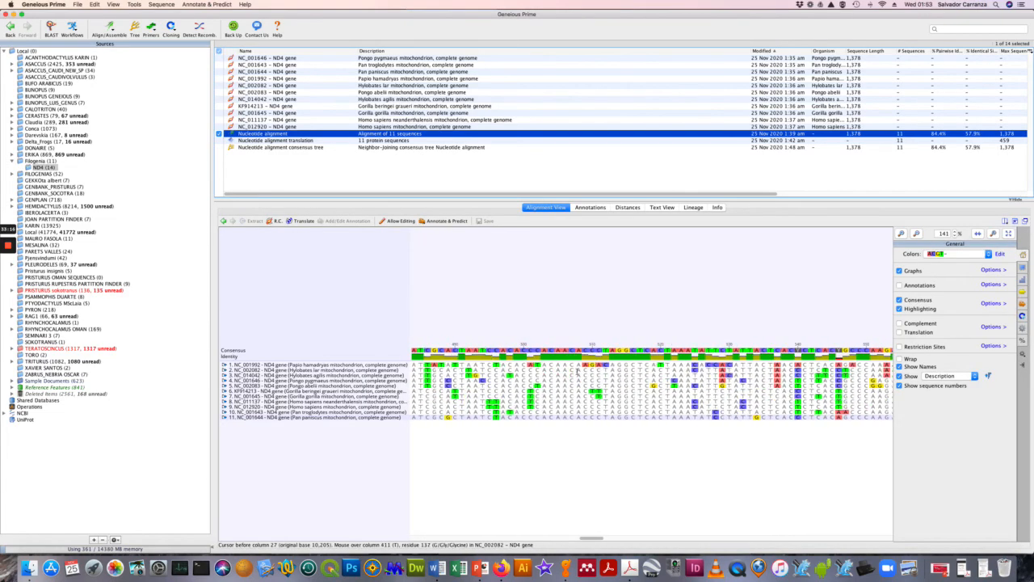
pyautogui.hscroll(20, 577, 375)
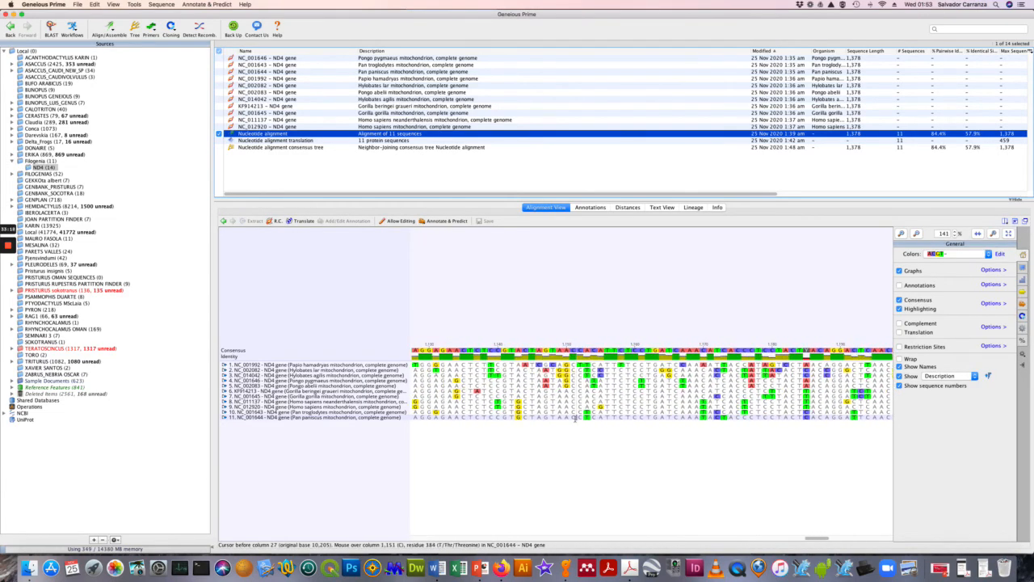
pyautogui.hscroll(5, 576, 417)
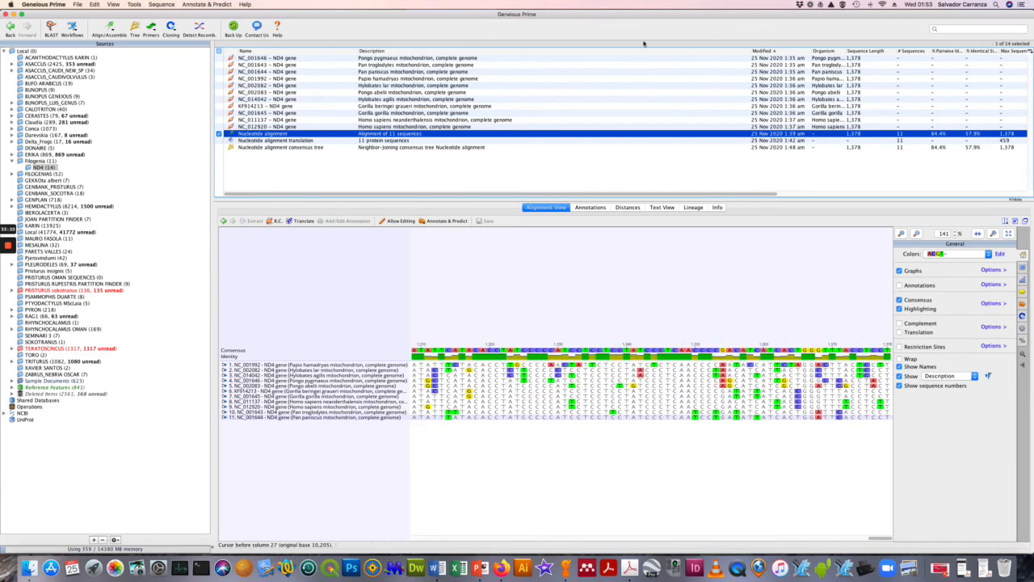
pyautogui.click(397, 147)
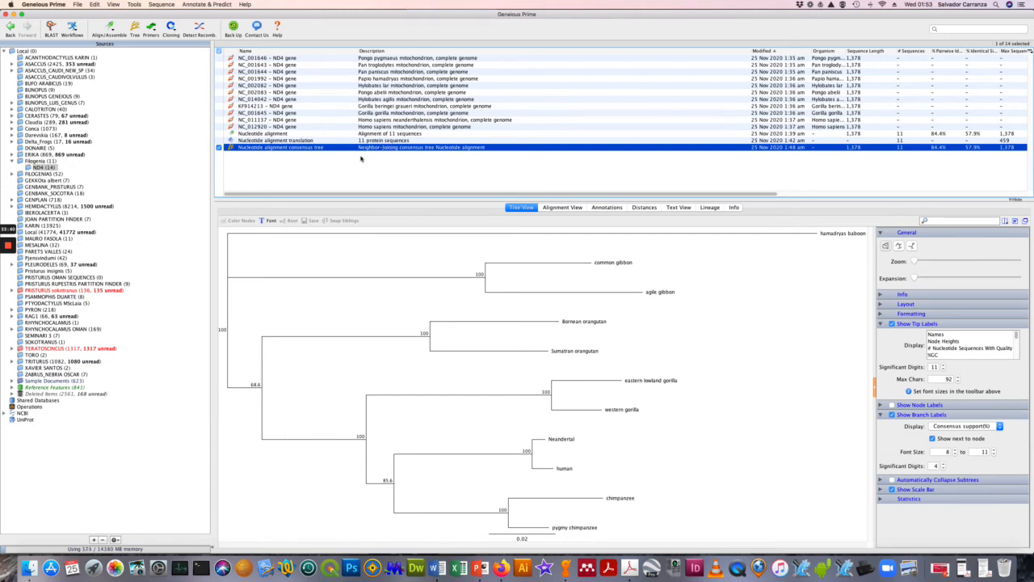
# - Open the complete NC_001646 mitochondrial genome in the Filogenia folder and select its 16S rRNA annotation
pyautogui.click(292, 134)
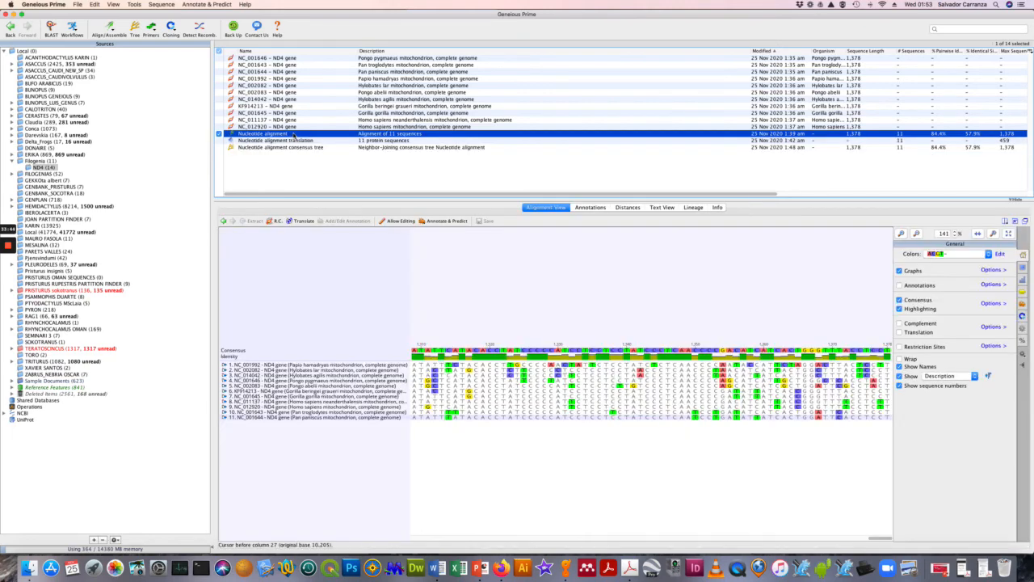
pyautogui.click(70, 166)
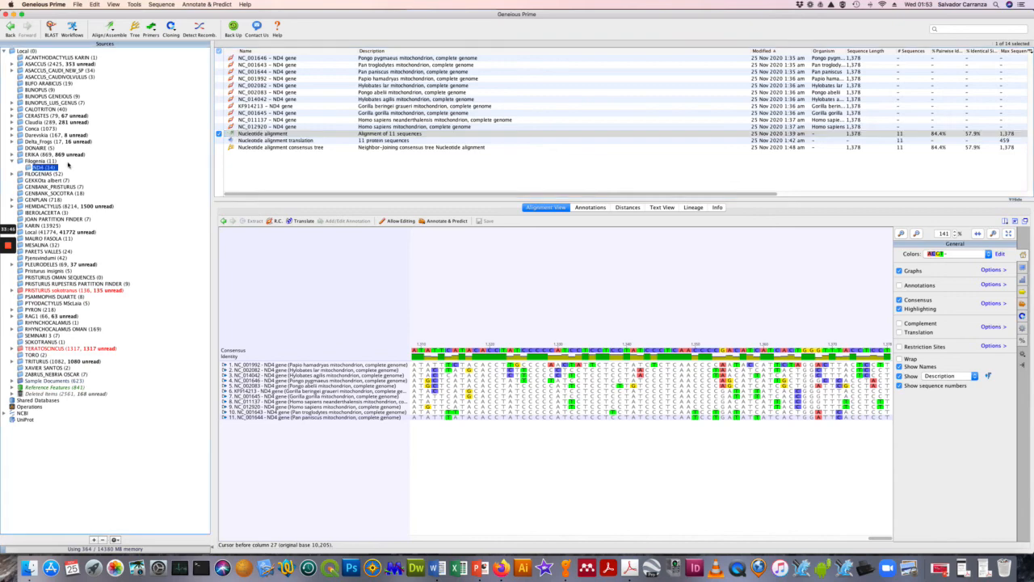
pyautogui.click(73, 161)
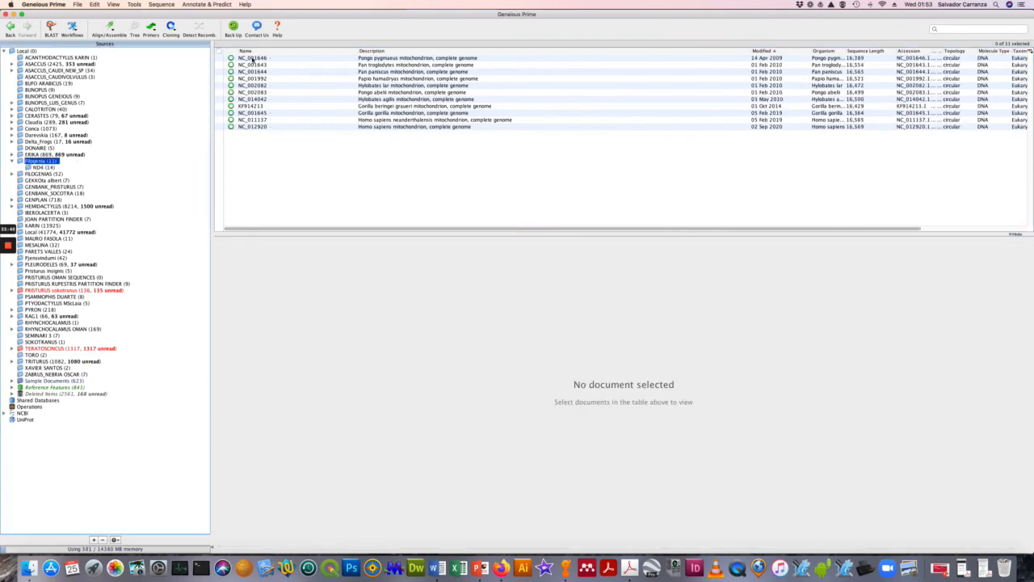
pyautogui.click(281, 59)
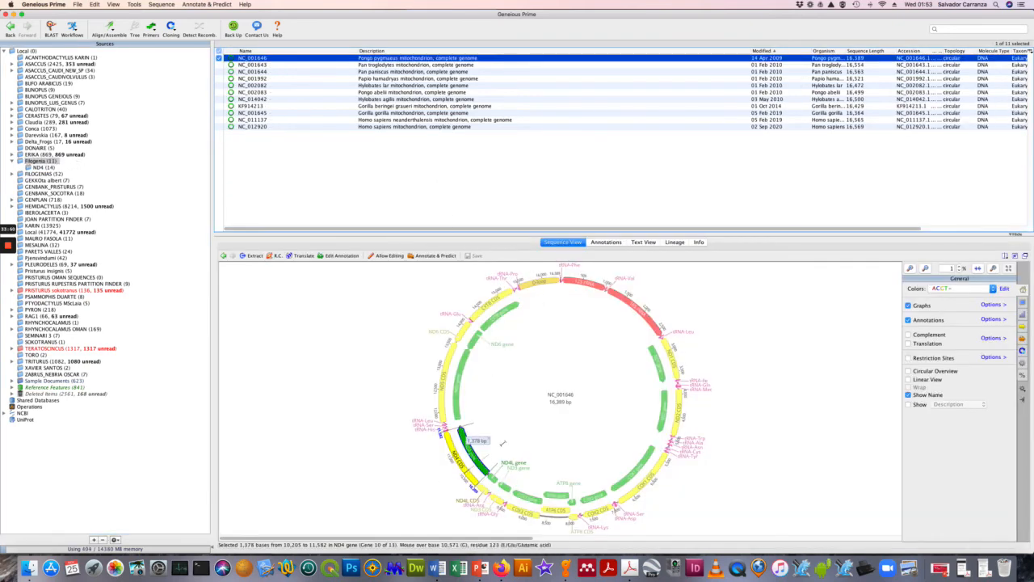
pyautogui.click(632, 304)
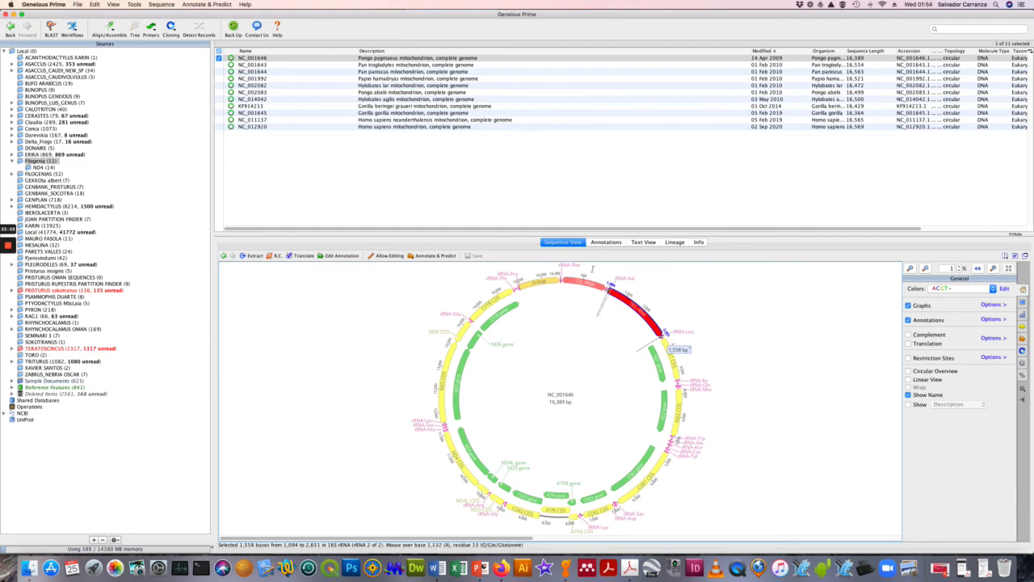
# - Alternate between the consensus tree in the ND4 folder and the complete genomes in Filogenia, ending on the tree
pyautogui.click(51, 167)
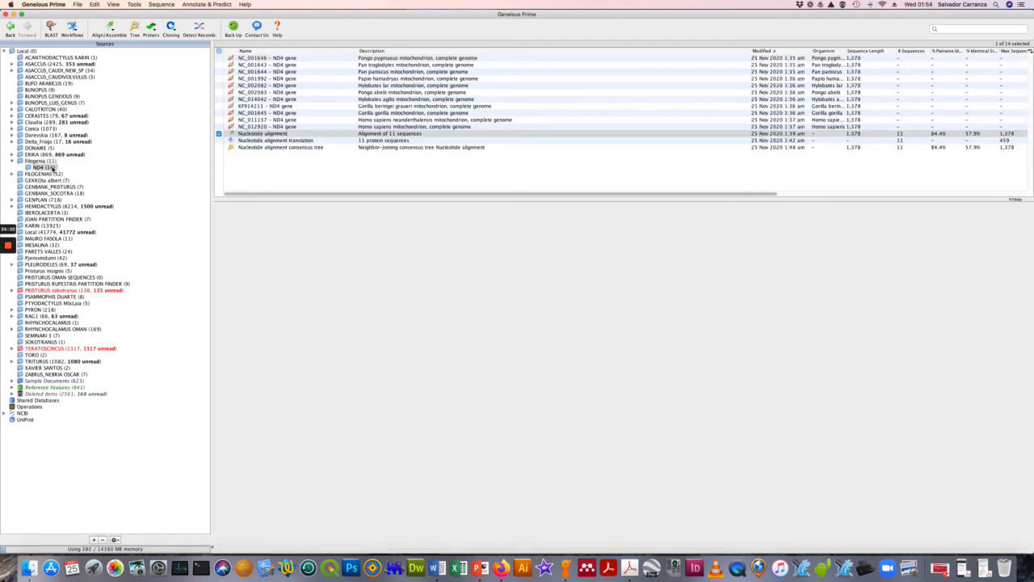
pyautogui.click(254, 147)
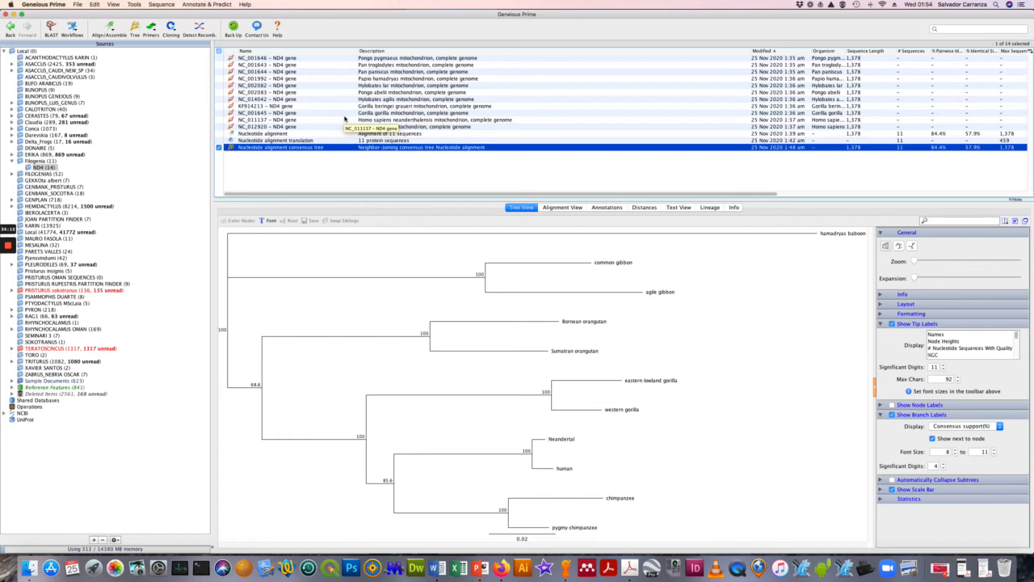
pyautogui.click(40, 160)
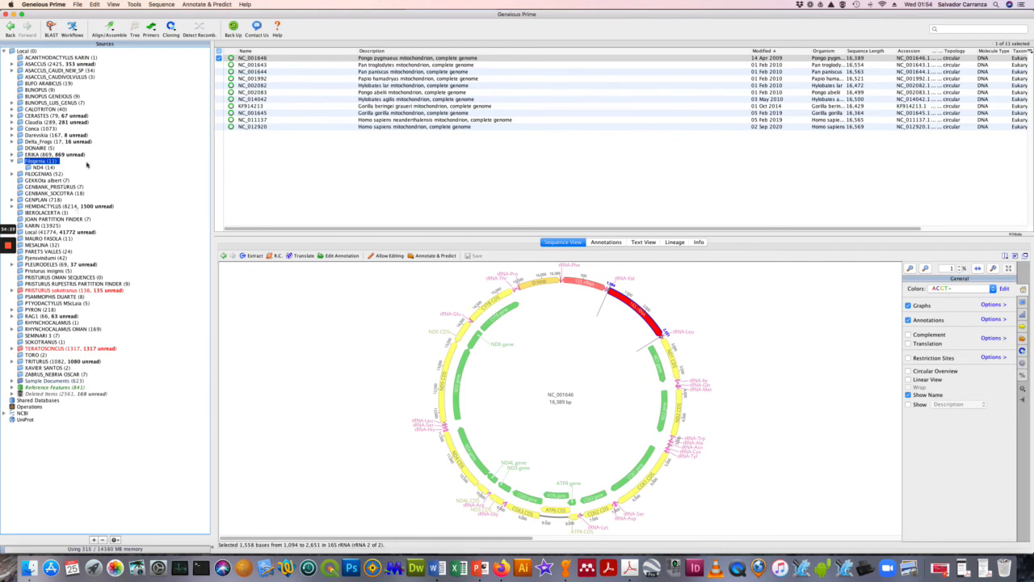
pyautogui.click(44, 167)
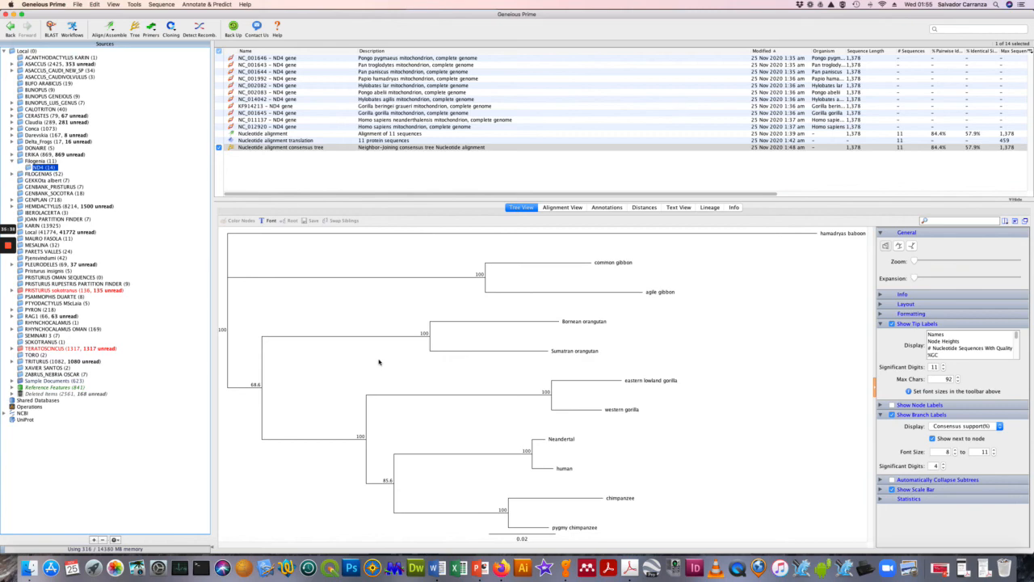
# - Switch to Firefox and search the NCBI Taxonomy database for CANIS LUPUS
pyautogui.click(501, 569)
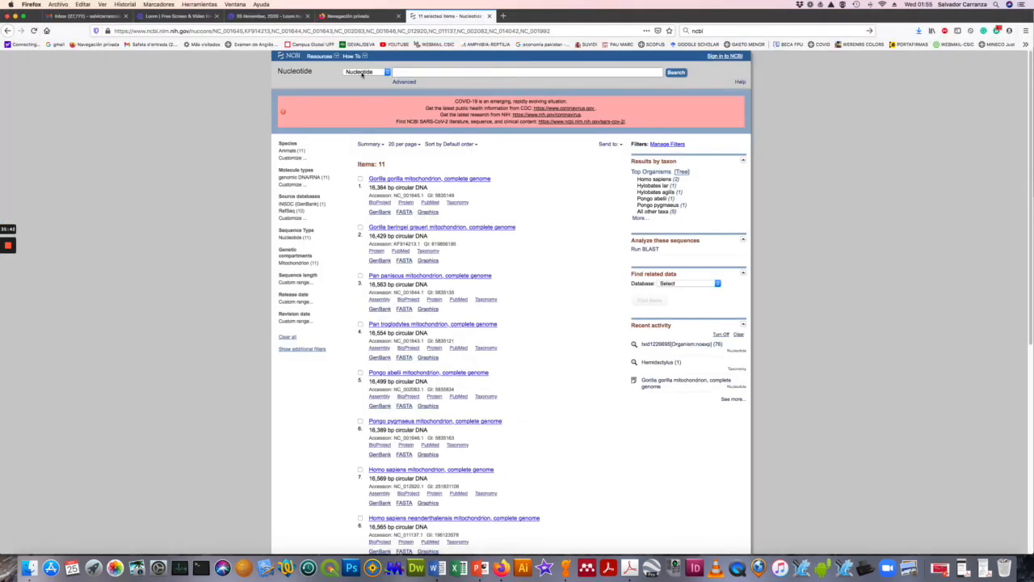
pyautogui.click(361, 73)
pyautogui.scroll(-5, 348, 176)
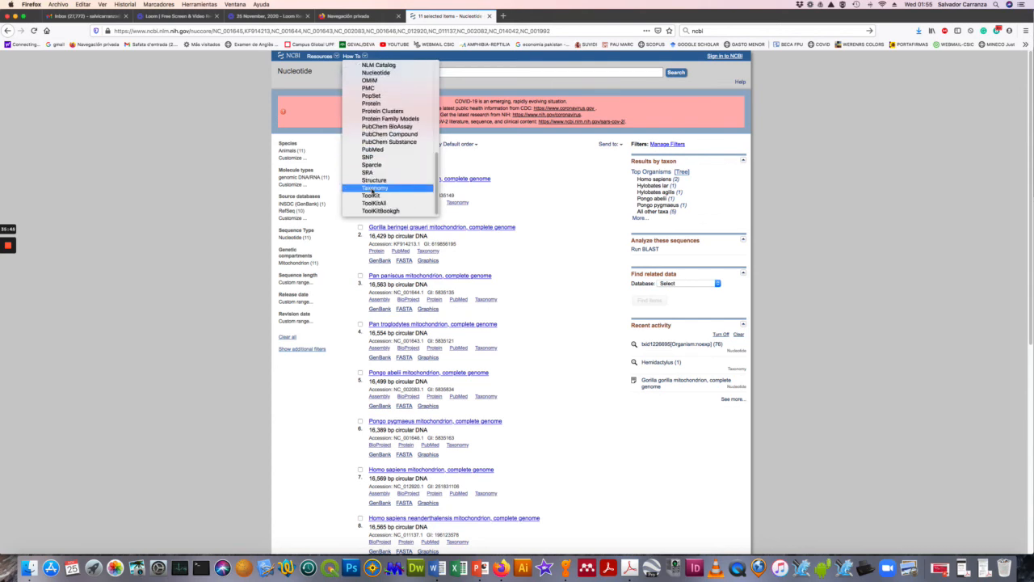
pyautogui.click(371, 189)
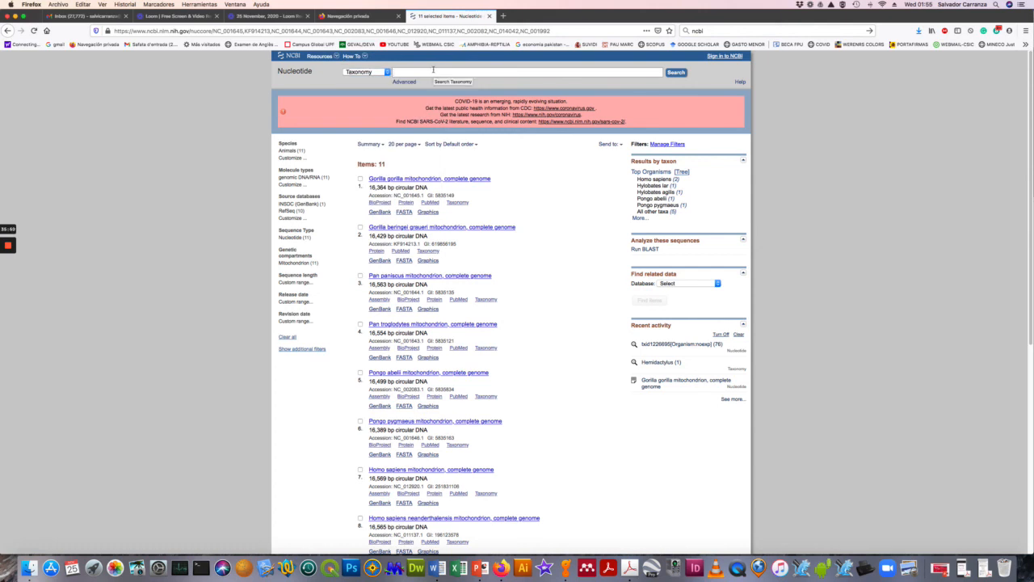
pyautogui.click(434, 71)
pyautogui.write('CANIS LUPUS')
pyautogui.press('Return')
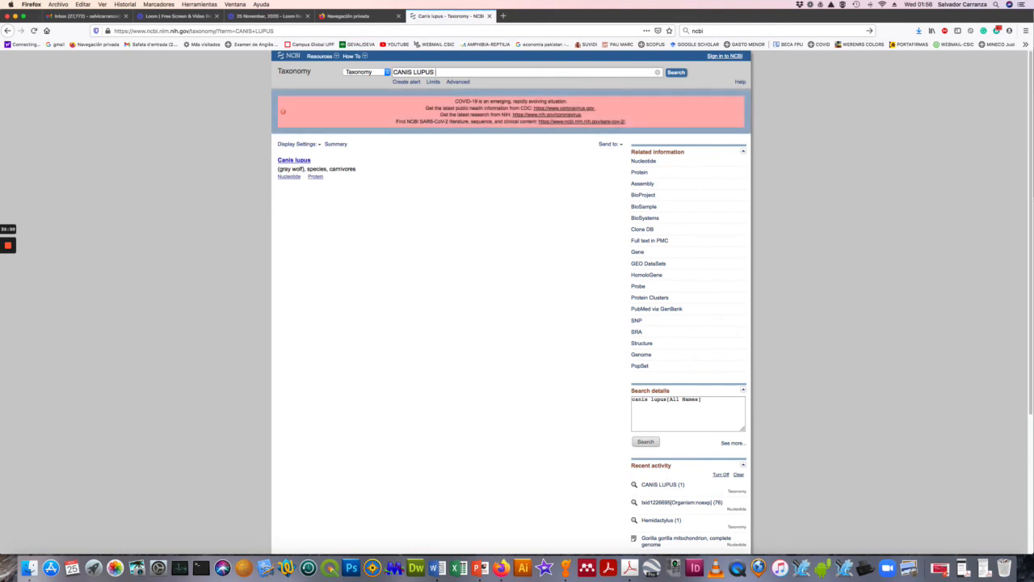
# - Open the Canis lupus taxonomy, check the nucleotide records of Canis lupus arctos, and return to the subspecies list
pyautogui.click(305, 161)
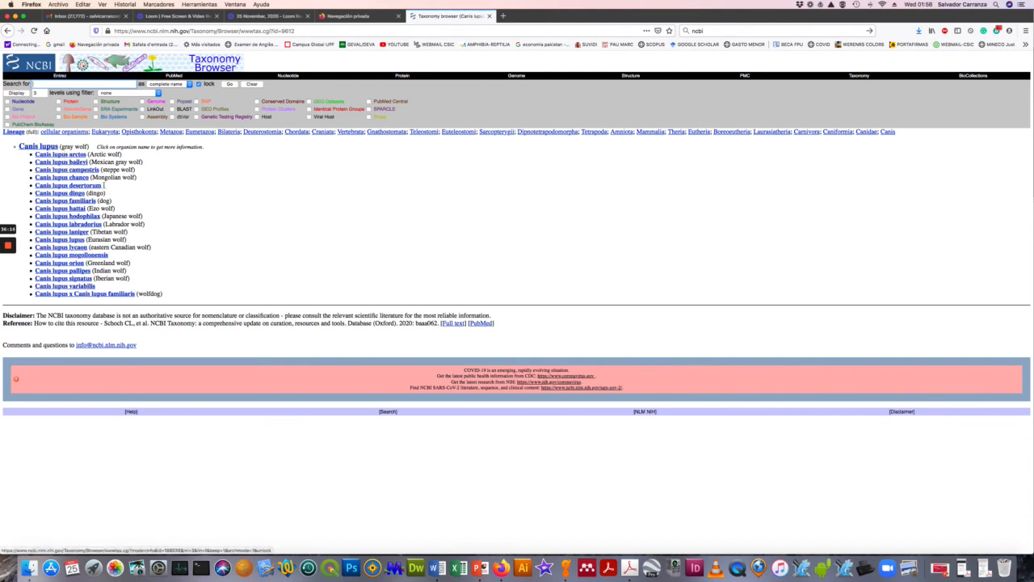
pyautogui.click(78, 155)
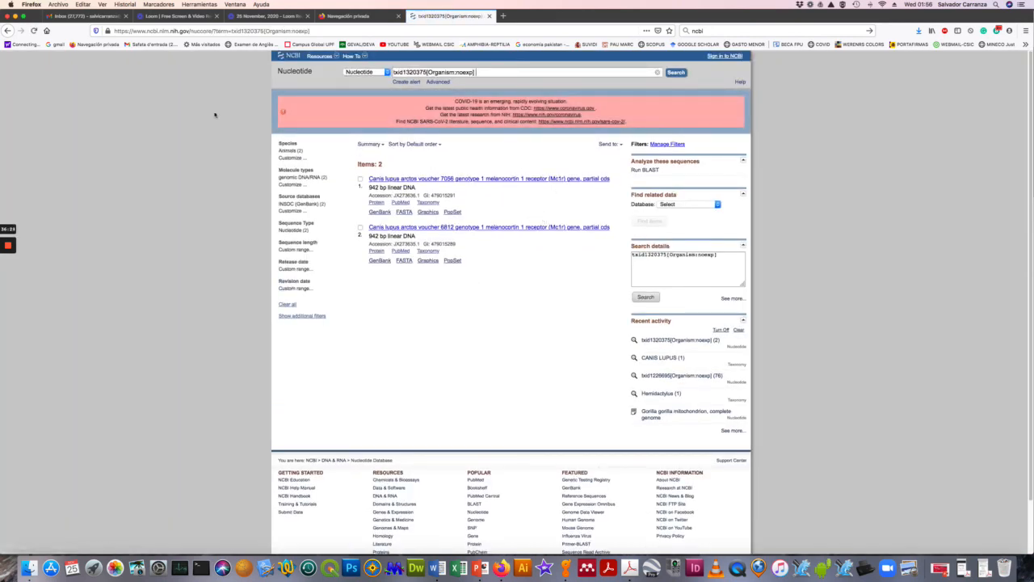
pyautogui.click(8, 31)
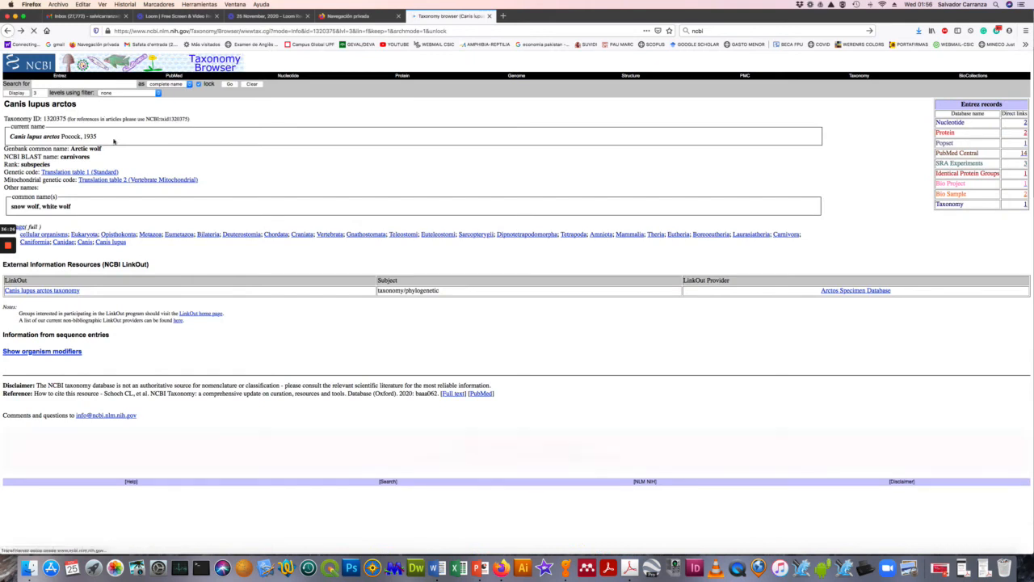
pyautogui.click(8, 31)
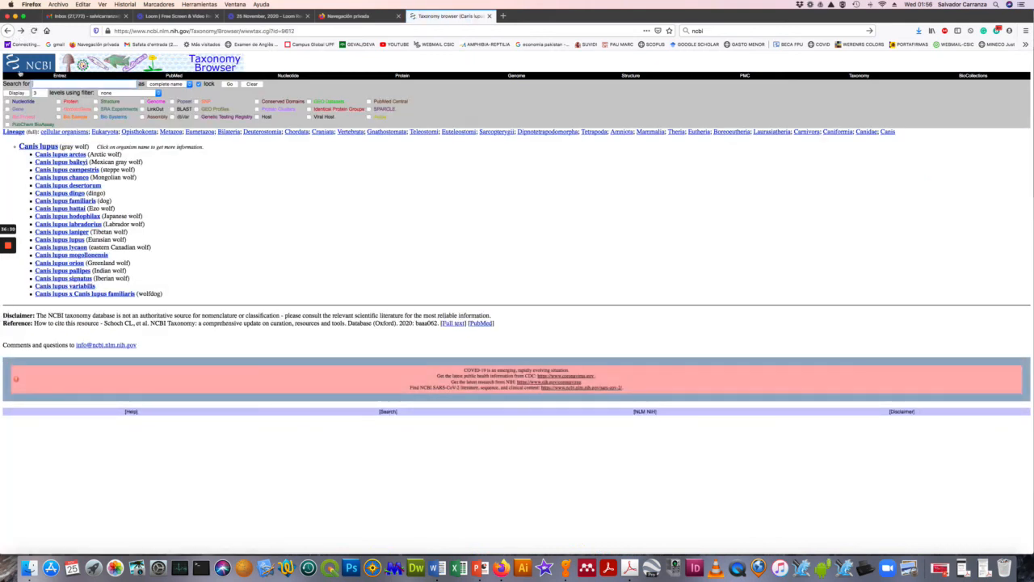
# - Return to the Taxonomy search page and search for URSUS
pyautogui.click(14, 32)
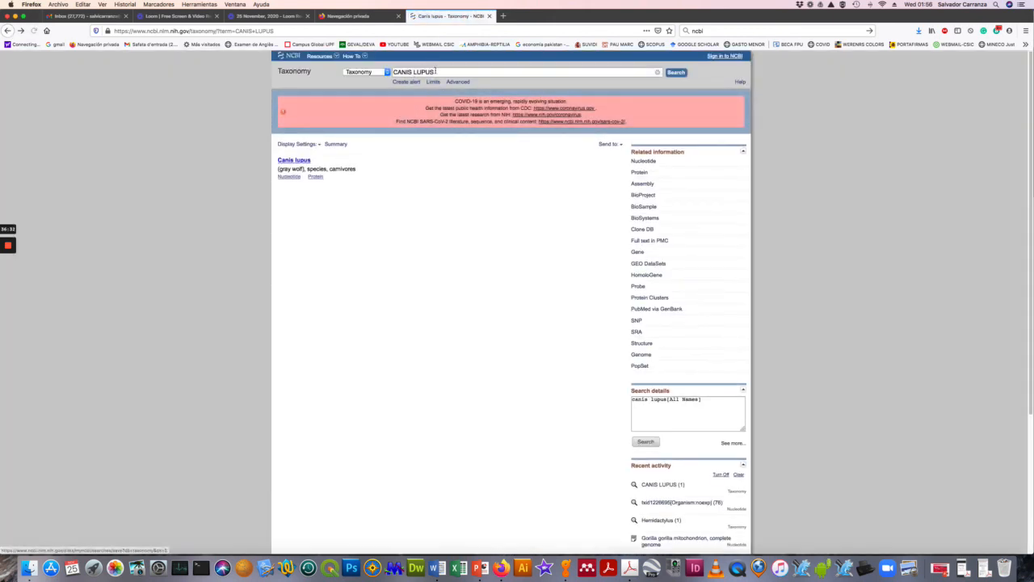
pyautogui.write('URSUS')
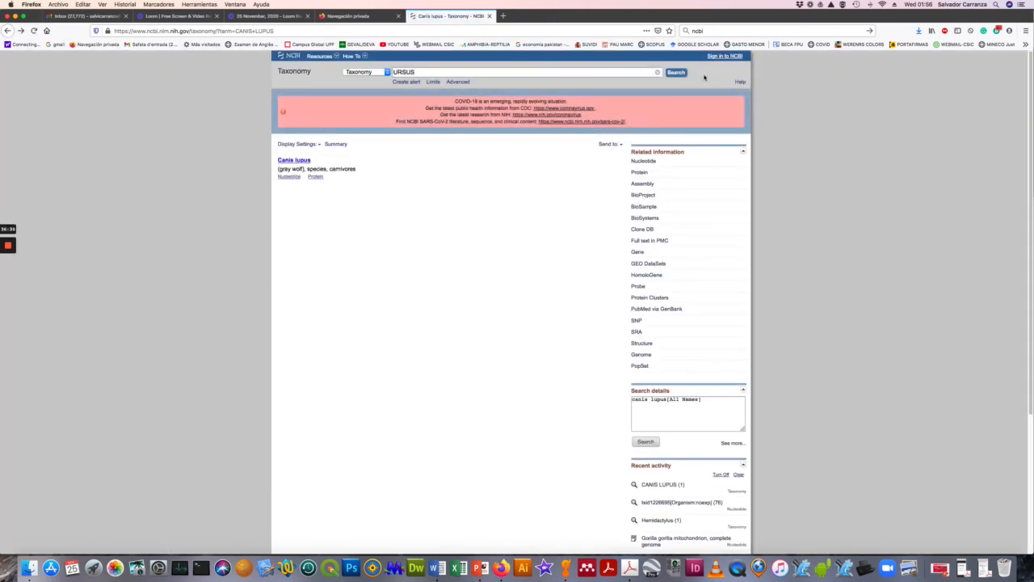
pyautogui.click(677, 72)
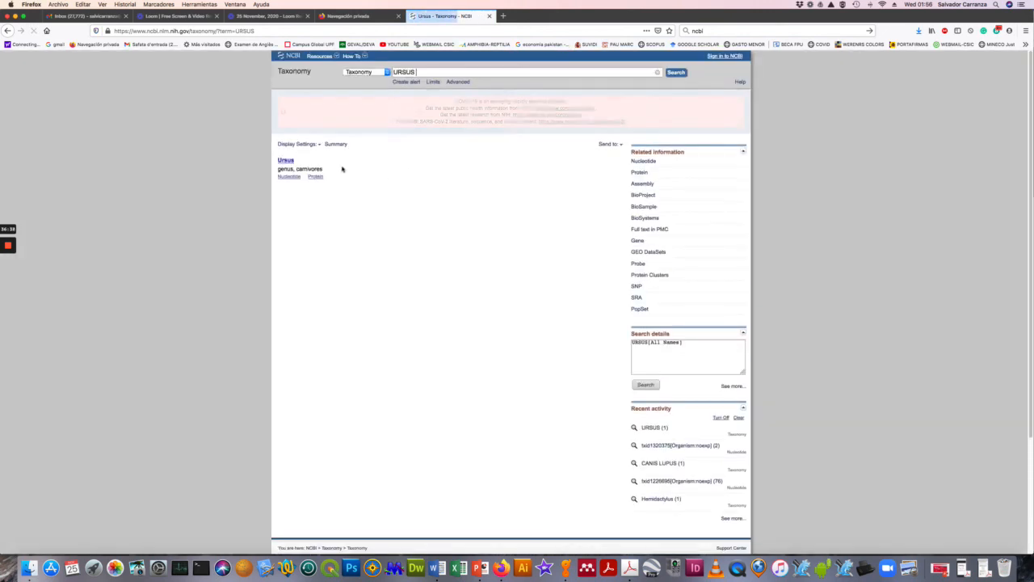
# - Open the Ursus taxonomy and bring up the nucleotide record of Ursus americanus altifrontalis to read its details
pyautogui.click(307, 166)
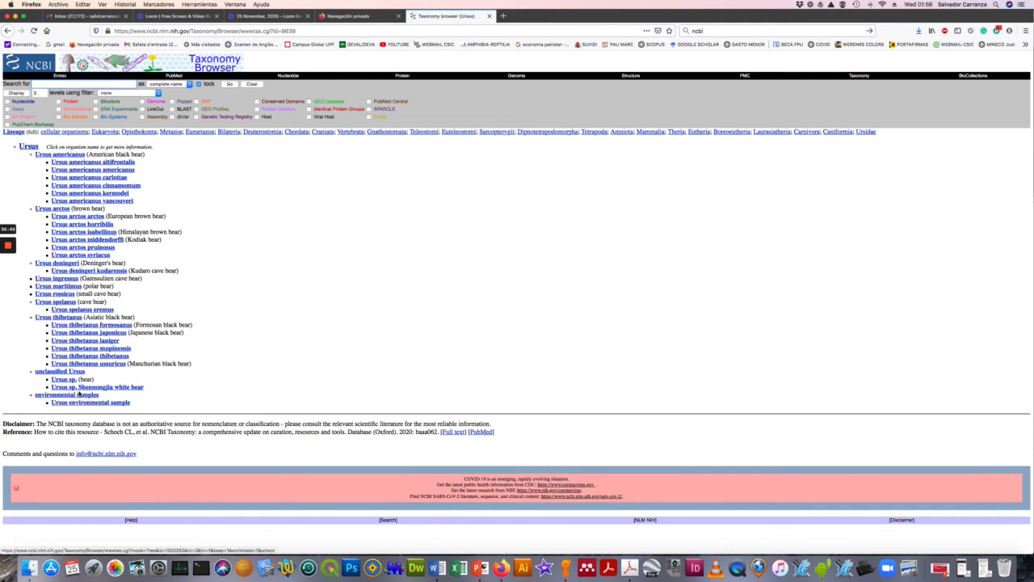
pyautogui.click(109, 164)
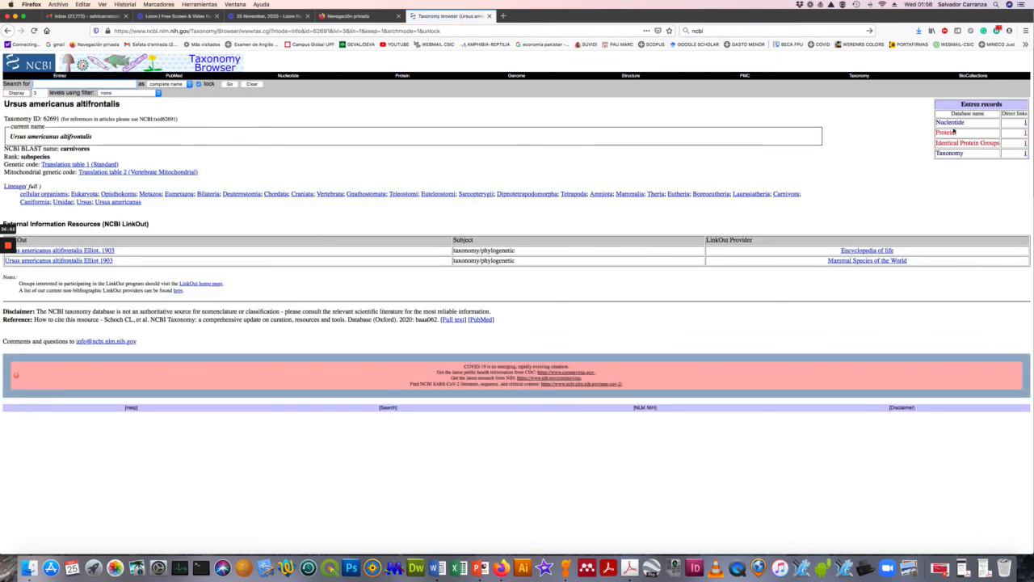
pyautogui.click(1023, 122)
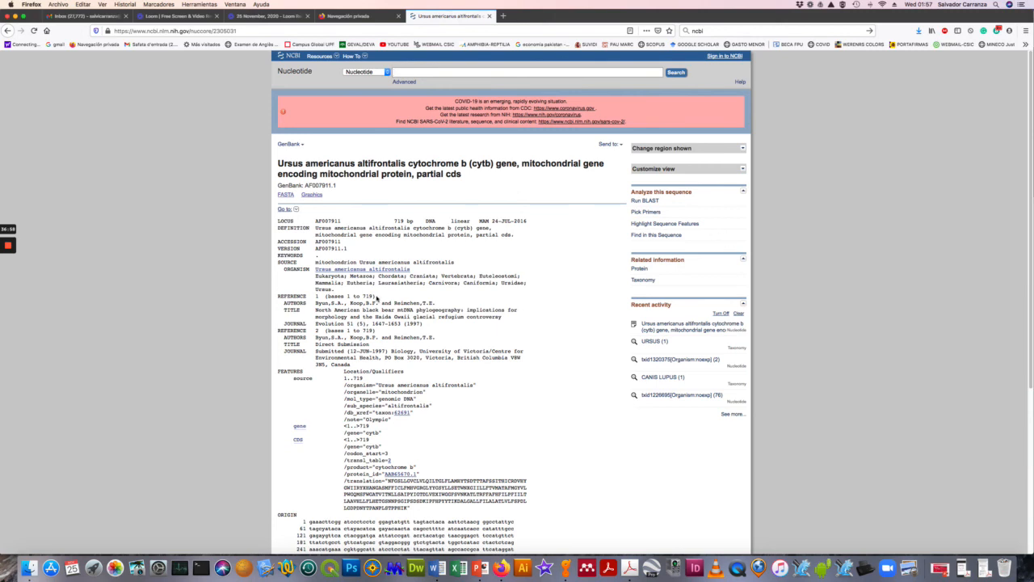
pyautogui.scroll(-2, 377, 297)
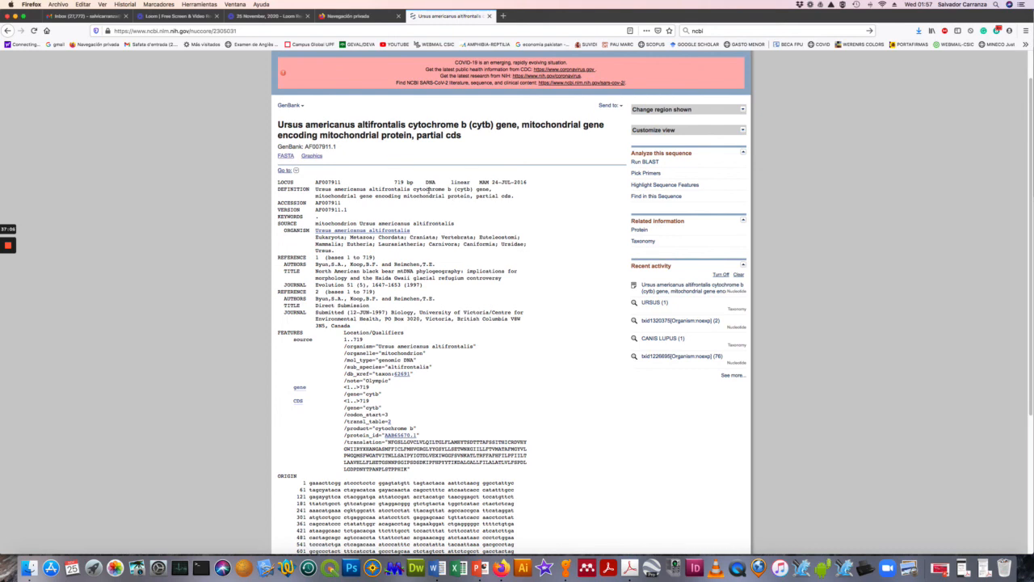
# - Download the complete Ursus americanus altifrontalis record in GenBank format and save it to the desktop (Escritorio) as sequence3
pyautogui.click(614, 105)
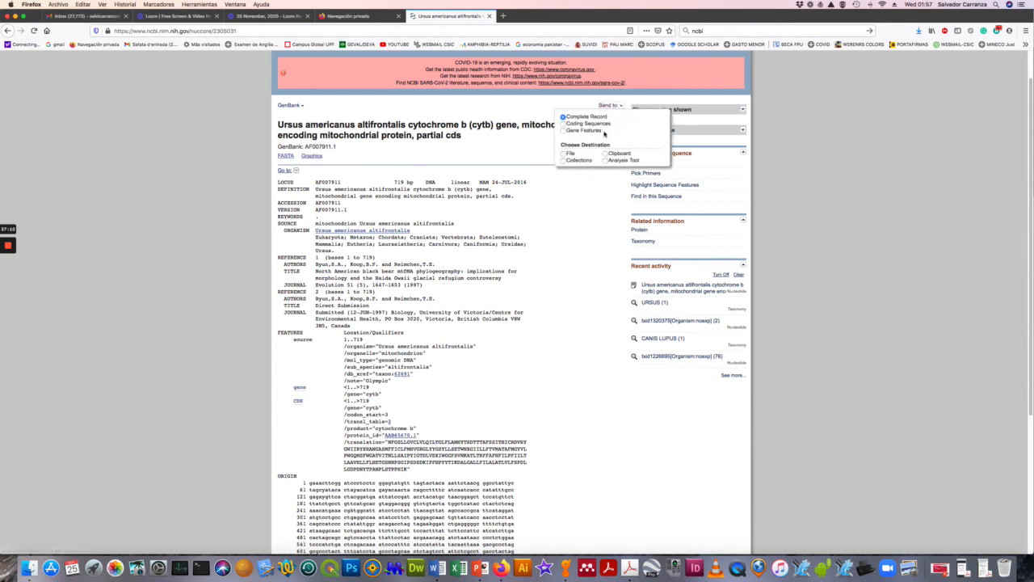
pyautogui.click(572, 153)
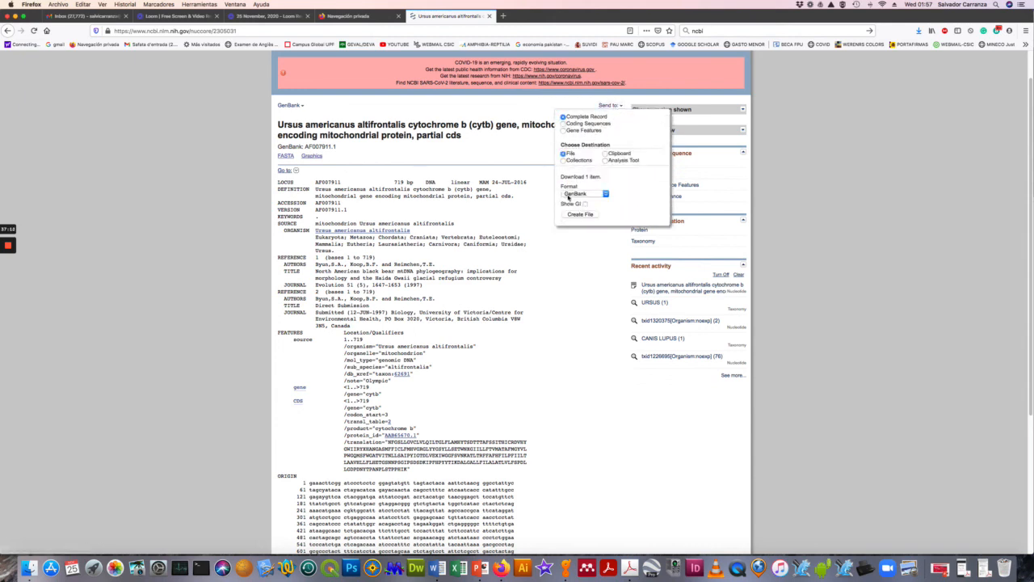
pyautogui.click(579, 214)
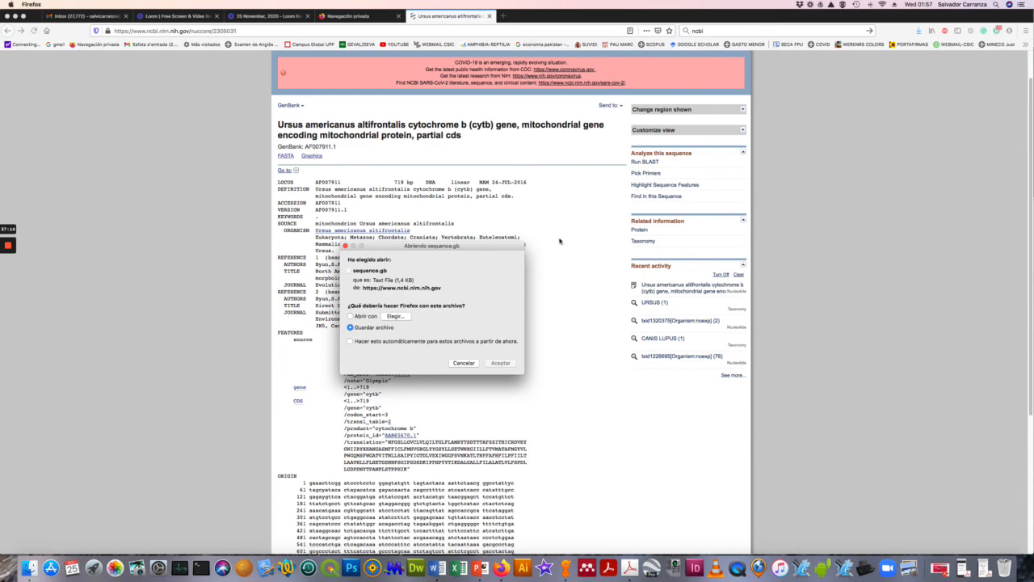
pyautogui.click(500, 362)
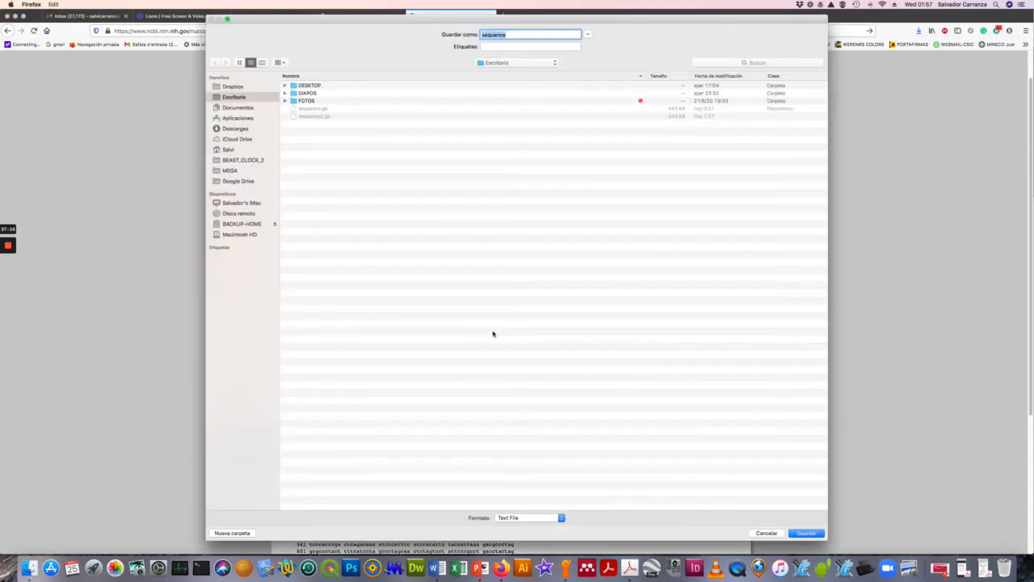
pyautogui.click(508, 36)
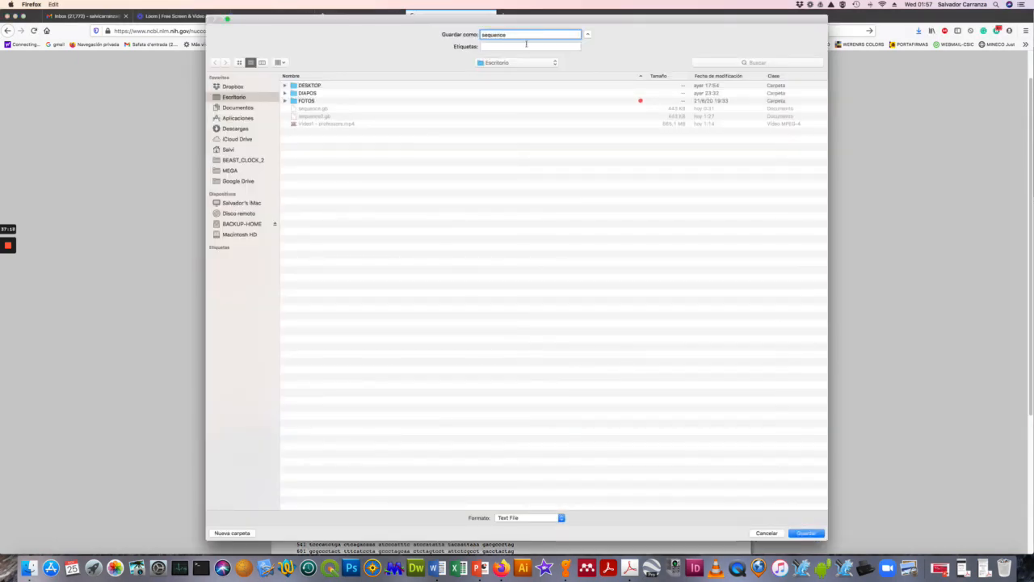
pyautogui.write('3')
pyautogui.click(805, 533)
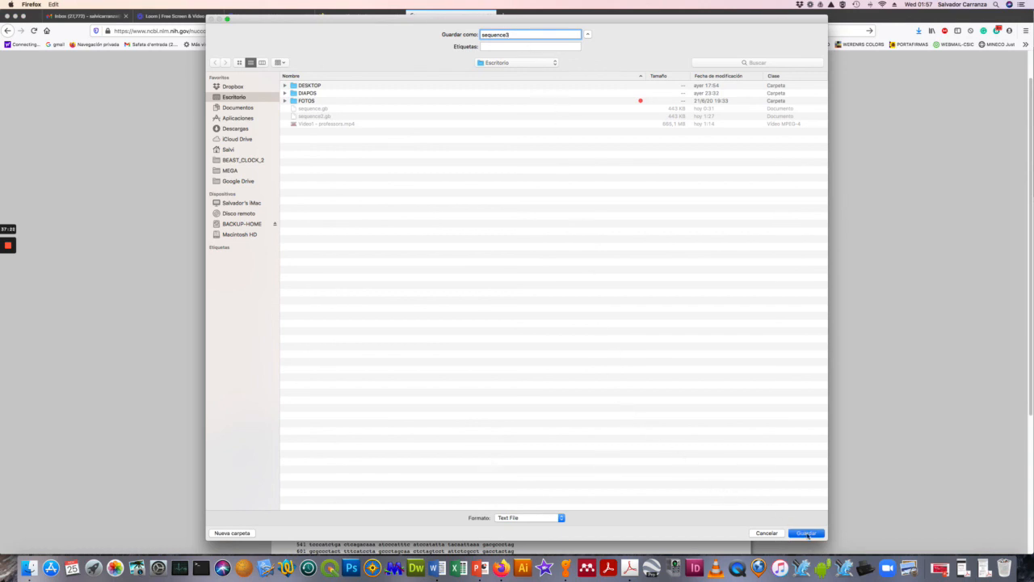
# - Switch to Geneious Prime and import sequence3.gb from the Desktop into the Filogenia folder using Auto Detect Format
pyautogui.click(566, 568)
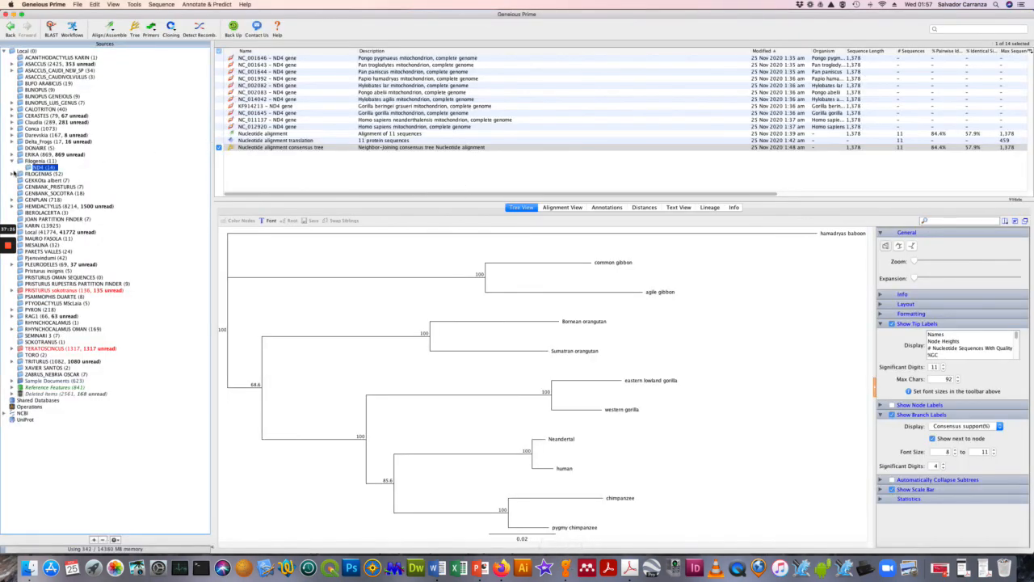
pyautogui.click(12, 161)
pyautogui.click(12, 161)
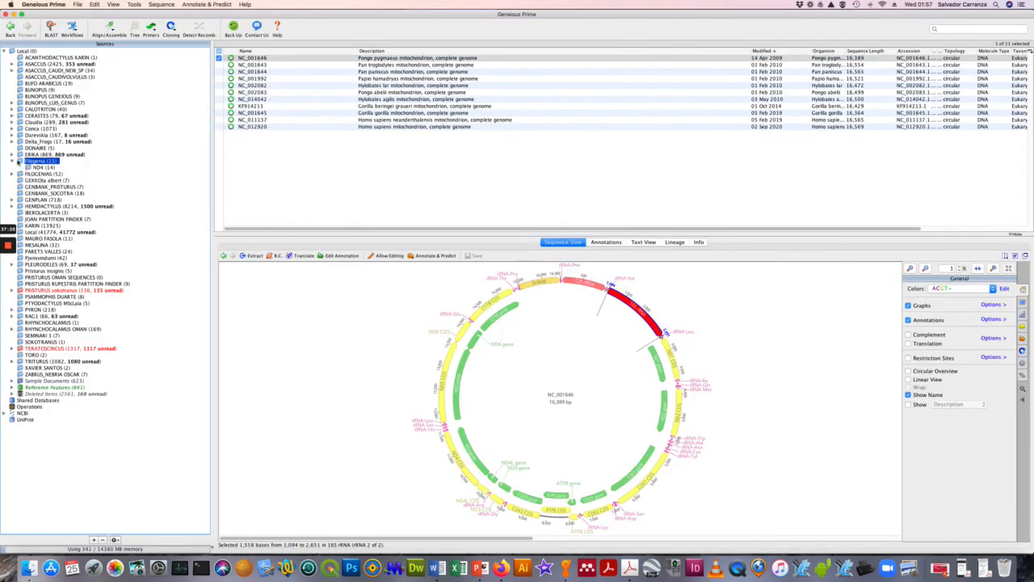
pyautogui.click(314, 193)
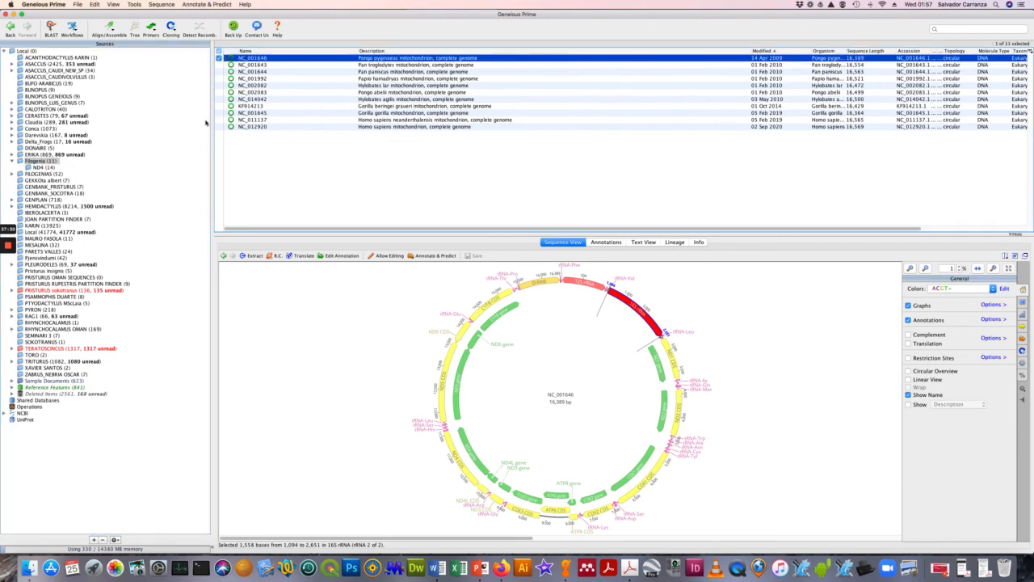
pyautogui.click(76, 4)
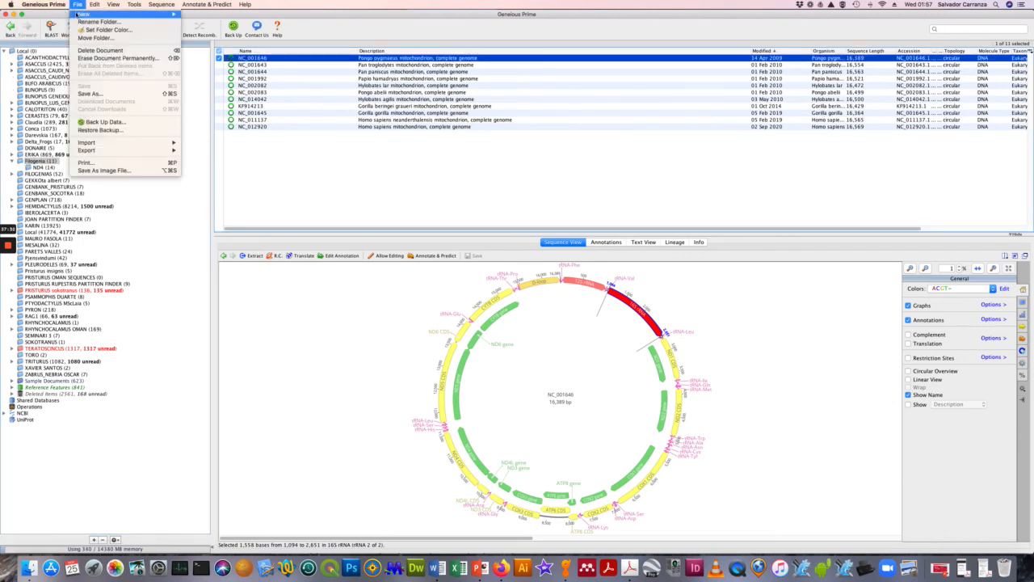
pyautogui.moveTo(134, 143)
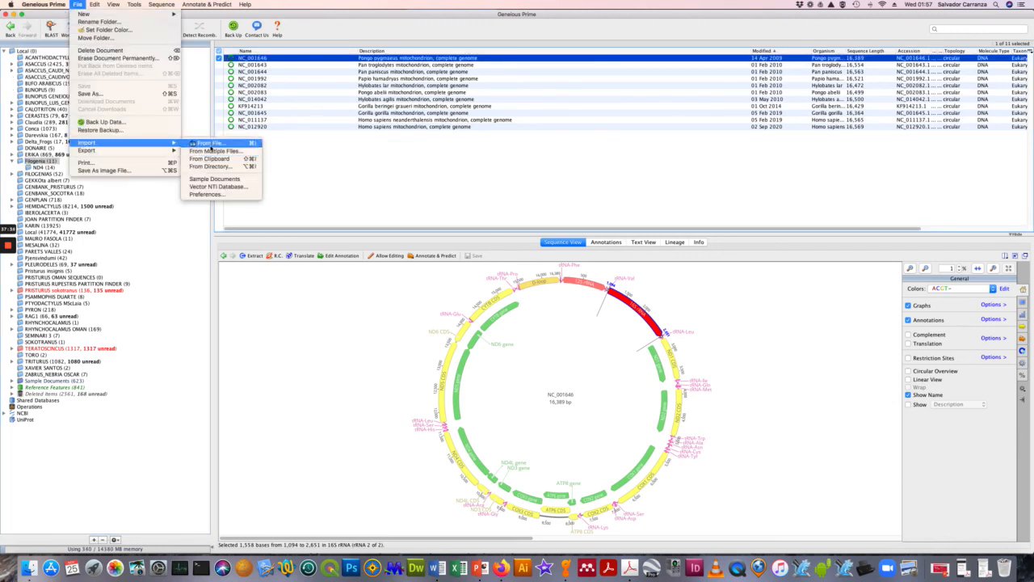
pyautogui.click(210, 144)
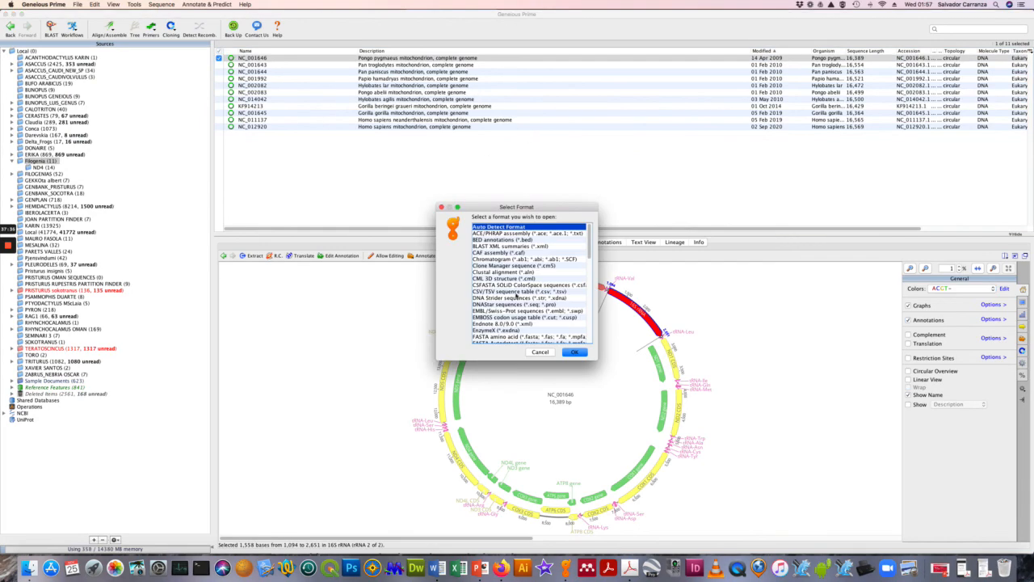
pyautogui.click(573, 352)
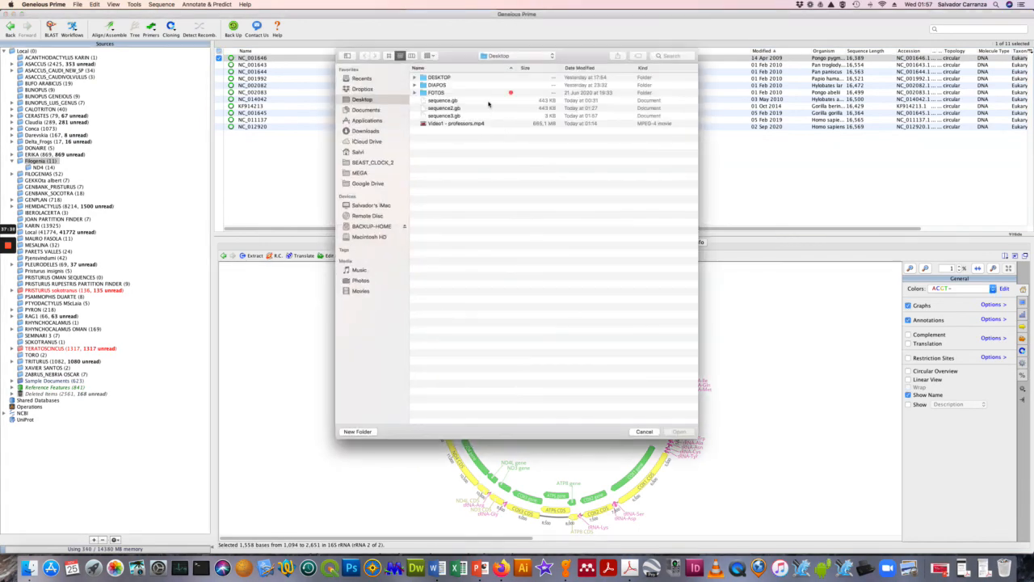
pyautogui.click(452, 115)
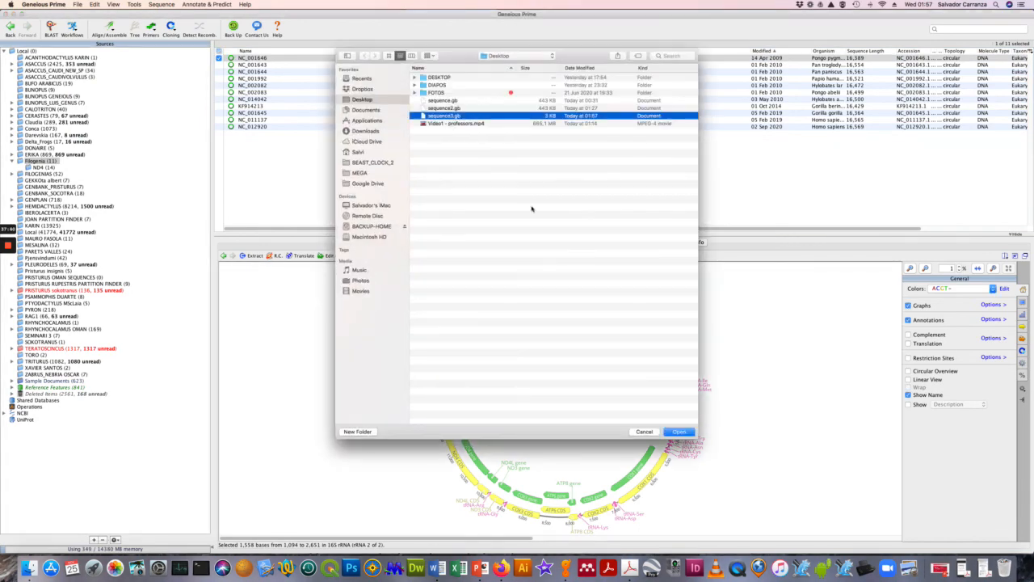
pyautogui.click(677, 431)
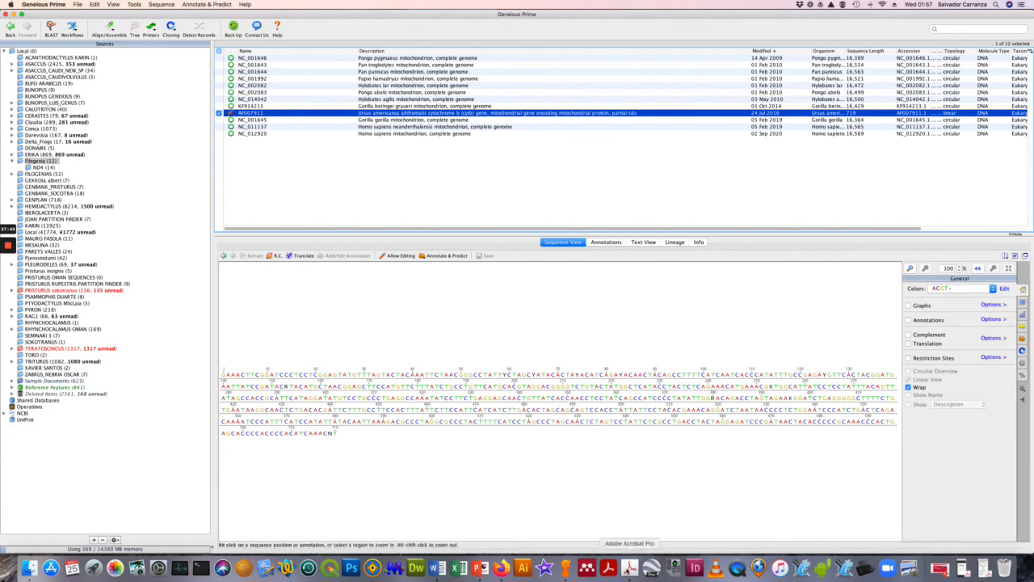
# - Revisit the Ursus americanus altifrontalis GenBank record in Firefox and return to the imported sequence in Geneious Prime
pyautogui.click(501, 568)
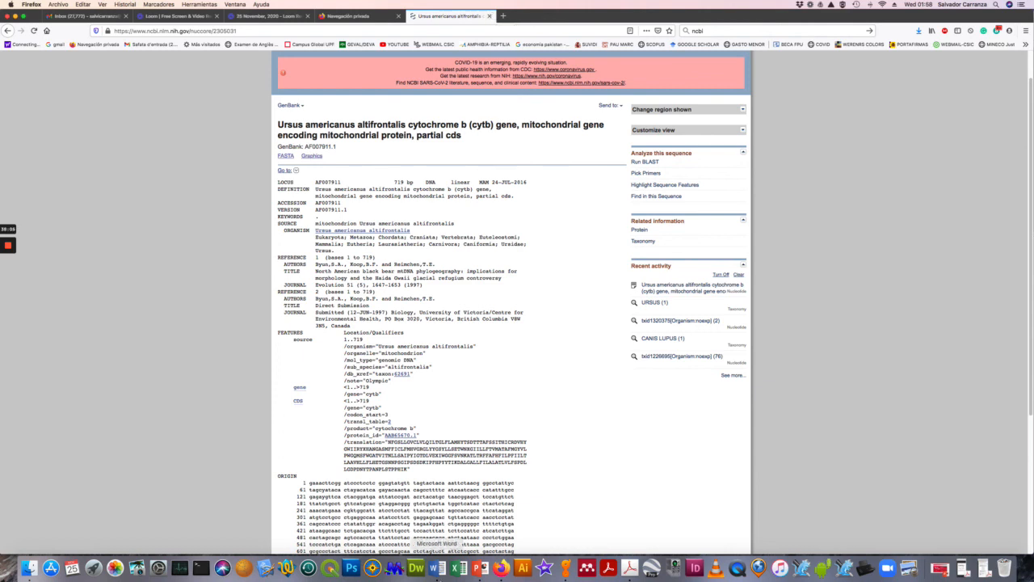
pyautogui.click(565, 569)
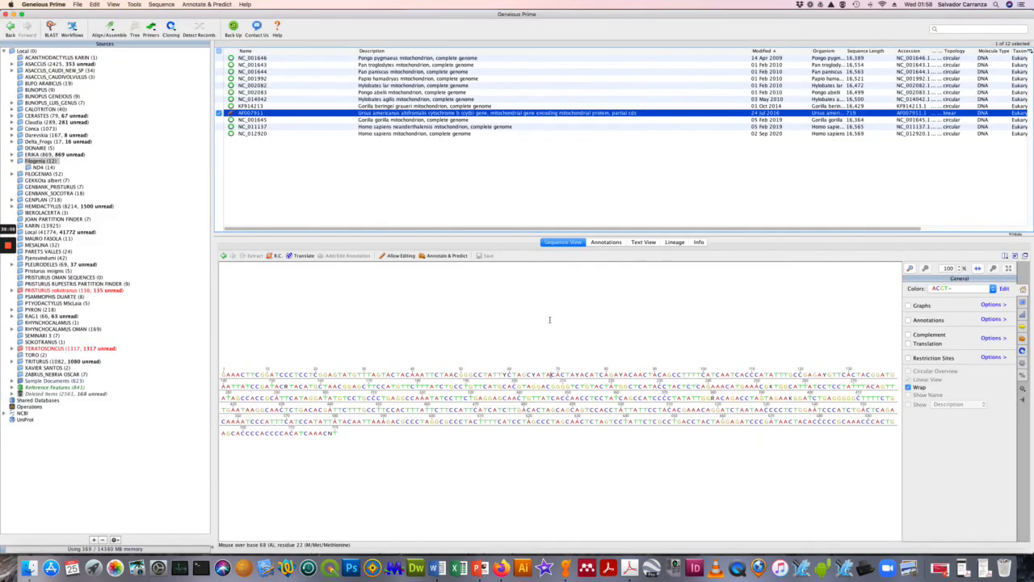